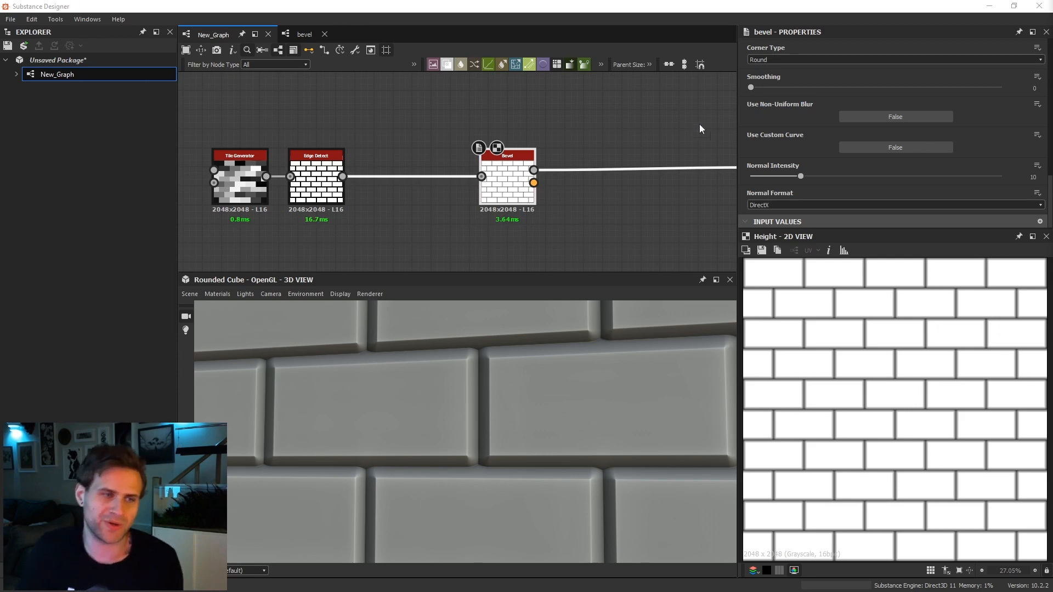
Raise the Bevel node's distance to 0.11 and switch its corner type to Angular.
scroll(523, 148, up, 2)
scroll(913, 100, up, 3)
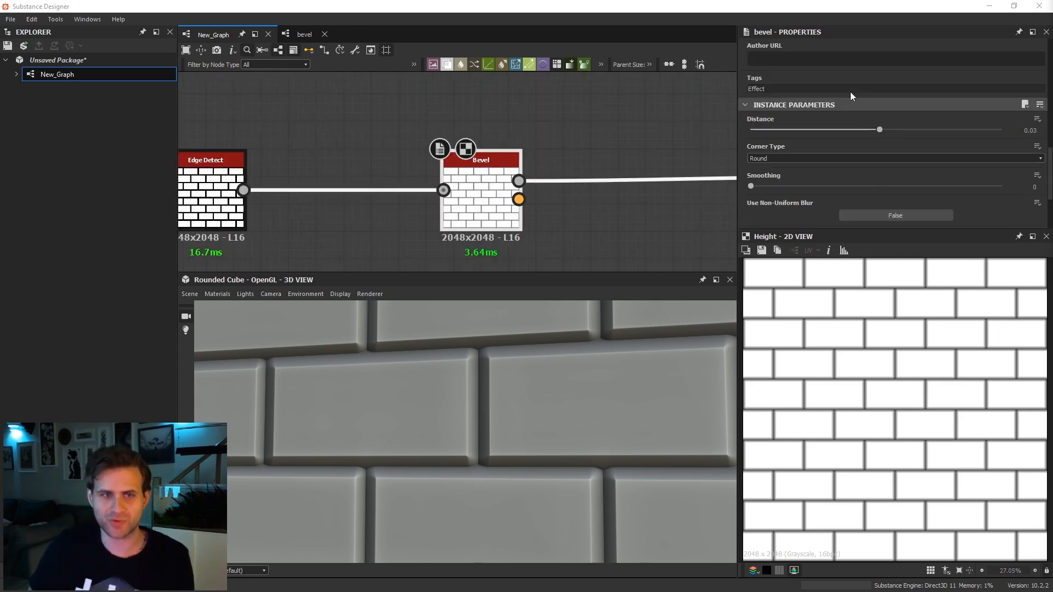
drag(879, 129, 890, 164)
scroll(901, 298, up, 3)
scroll(898, 206, up, 2)
scroll(512, 348, up, 10)
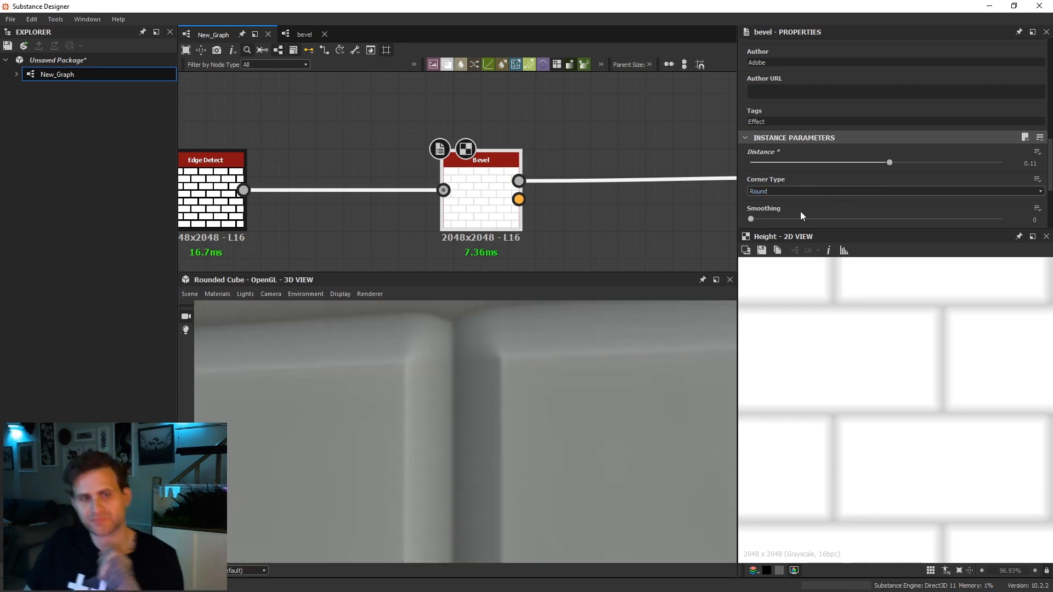
click(781, 192)
click(766, 207)
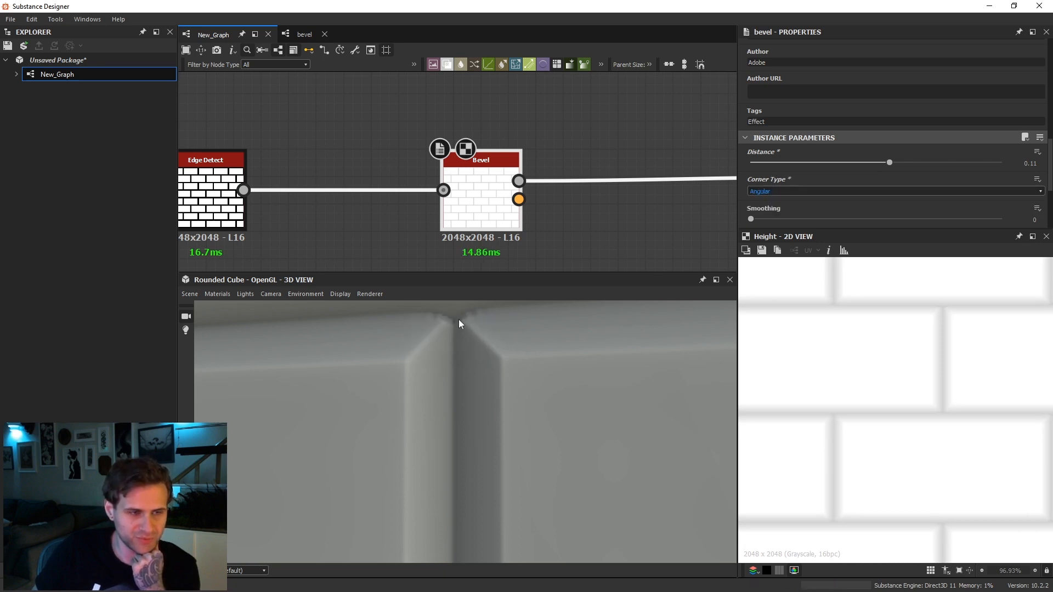
Examine the angular brick corners in the 3D preview from several distances and under different lighting.
scroll(495, 345, down, 10)
drag(489, 361, 473, 451)
scroll(509, 370, up, 10)
scroll(510, 363, up, 5)
scroll(484, 376, down, 10)
scroll(530, 394, up, 10)
scroll(530, 400, down, 8)
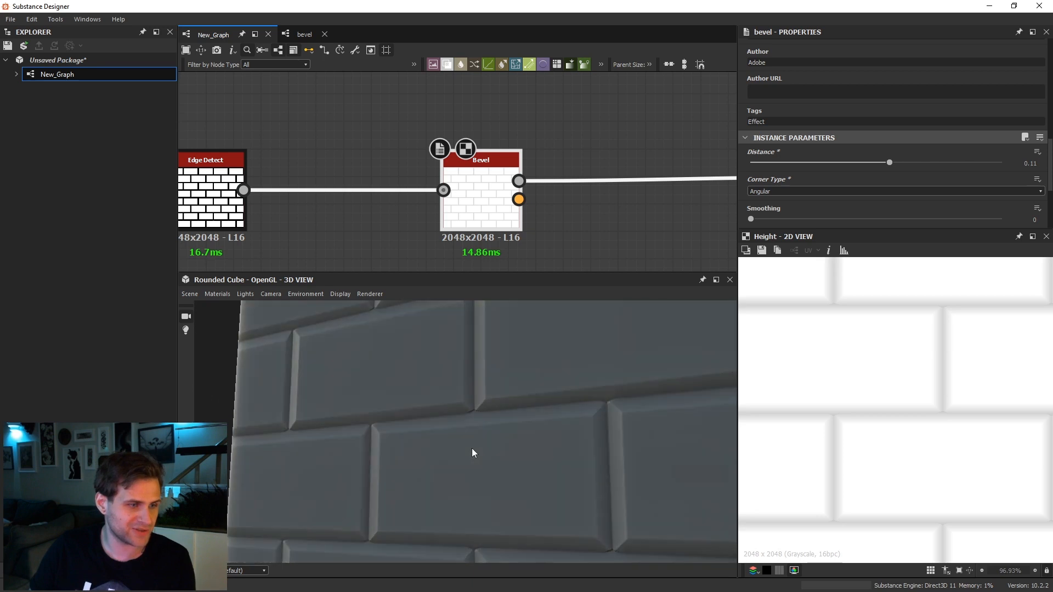
shift+right_drag(472, 452, 554, 455)
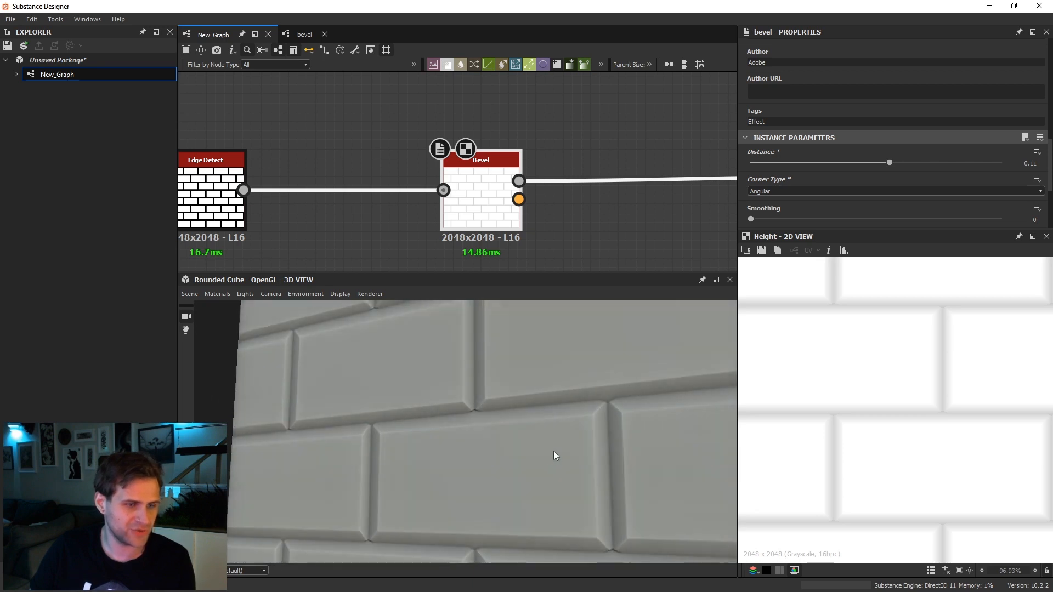
Set the Bevel node's corner type to Round and its distance to 0.05.
click(774, 192)
click(775, 193)
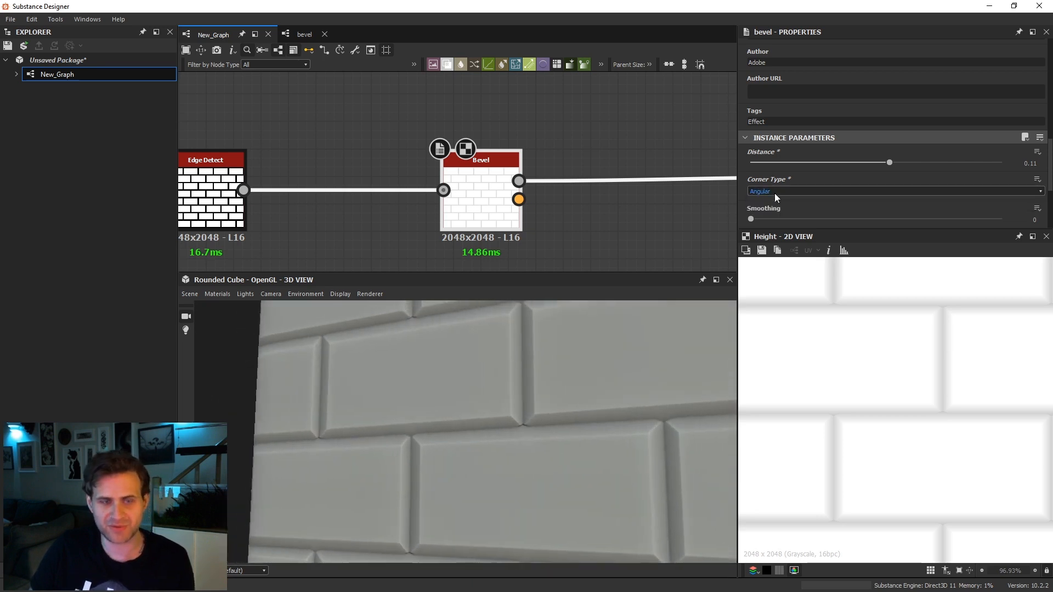
click(776, 194)
click(766, 204)
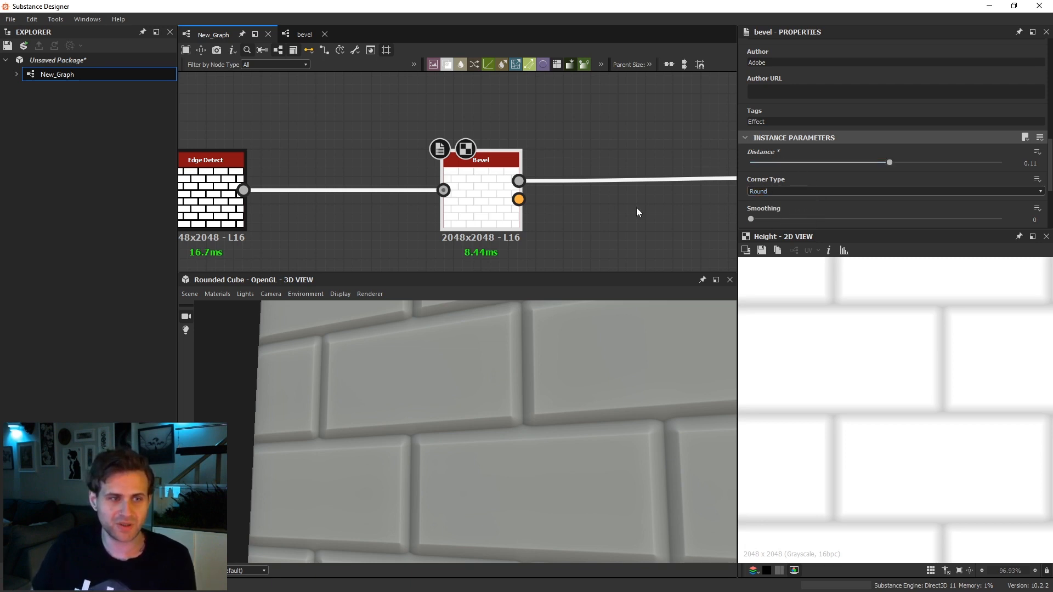
scroll(636, 211, down, 3)
scroll(603, 204, up, 3)
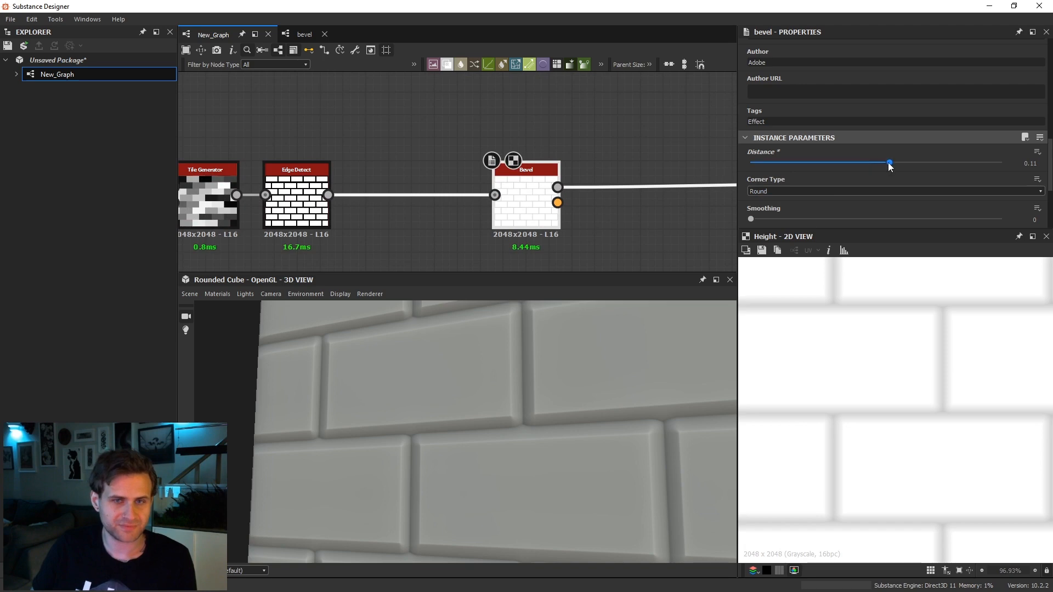
drag(889, 164, 881, 164)
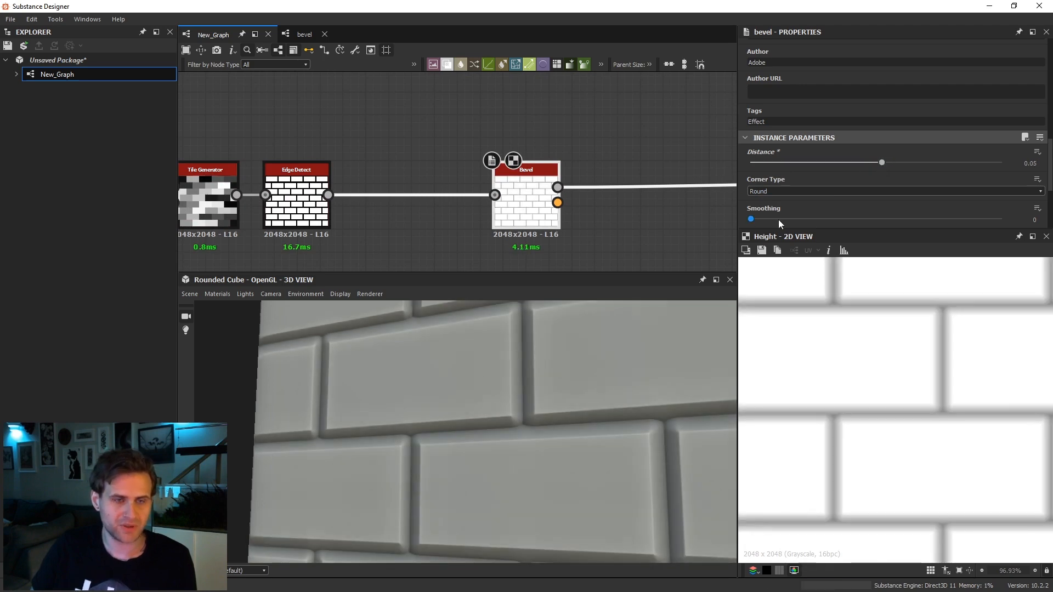
Set the Bevel node's smoothing to 0.64 and turn non-uniform blur off.
mouse_move(768, 223)
mouse_down()
mouse_move(807, 222)
mouse_move(750, 221)
mouse_up()
scroll(801, 201, down, 2)
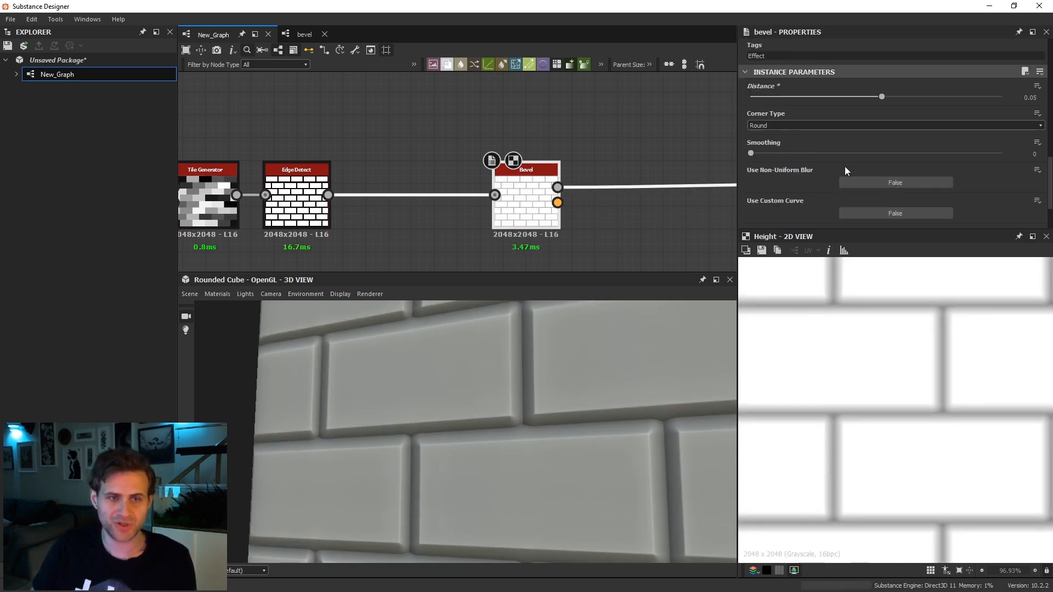
drag(761, 156, 782, 154)
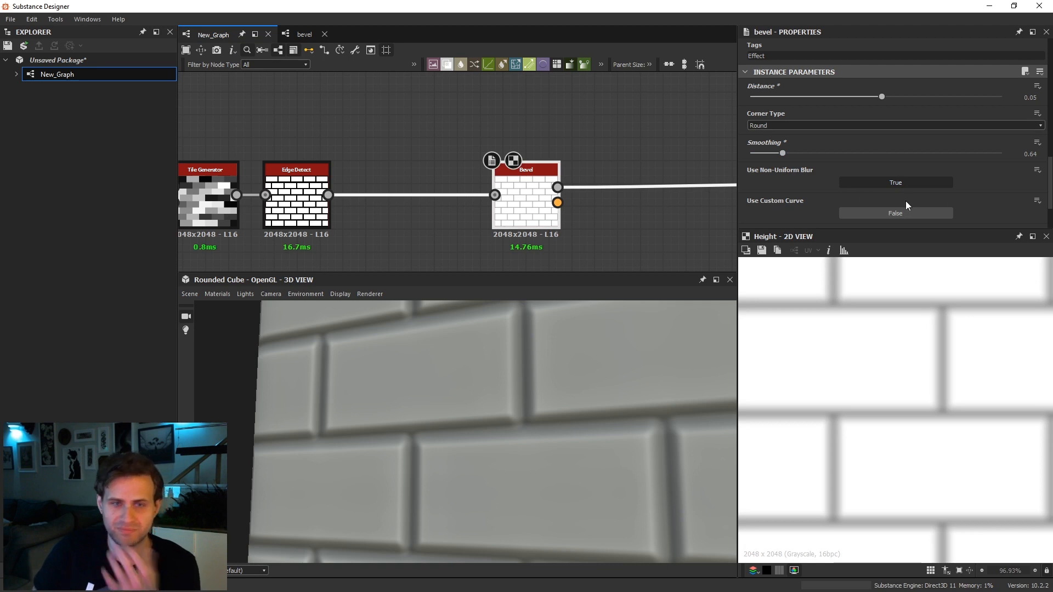
click(906, 181)
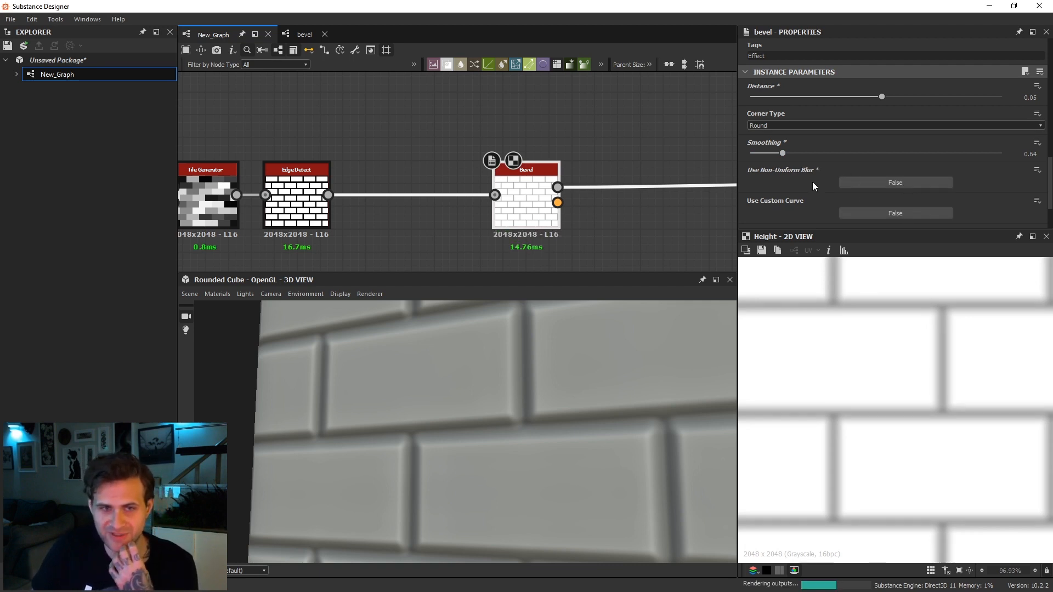
Enable the custom curve option on the Bevel node.
scroll(830, 181, down, 2)
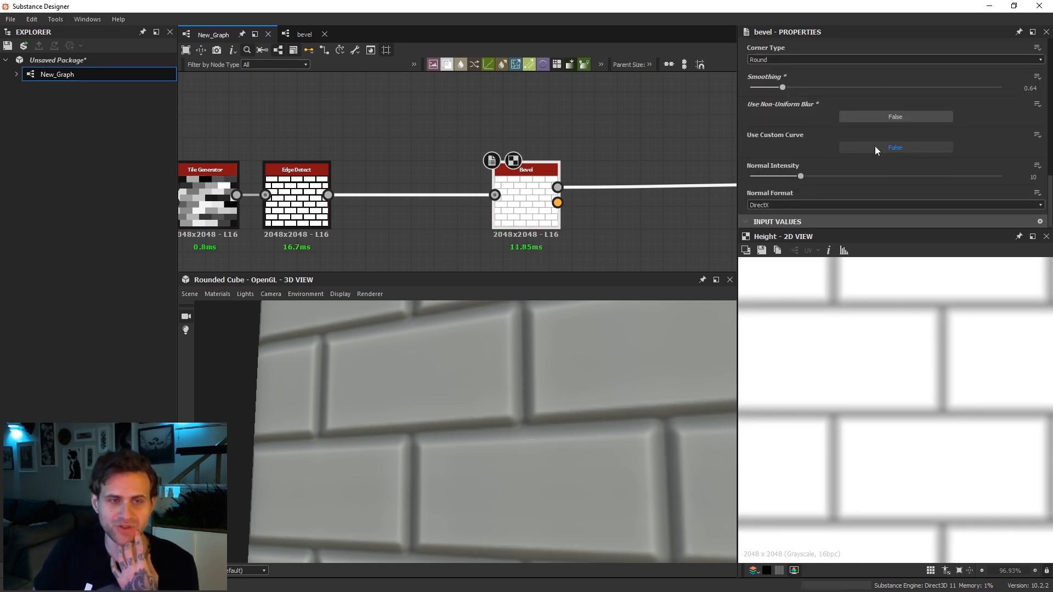
click(893, 148)
middle_drag(454, 254, 515, 225)
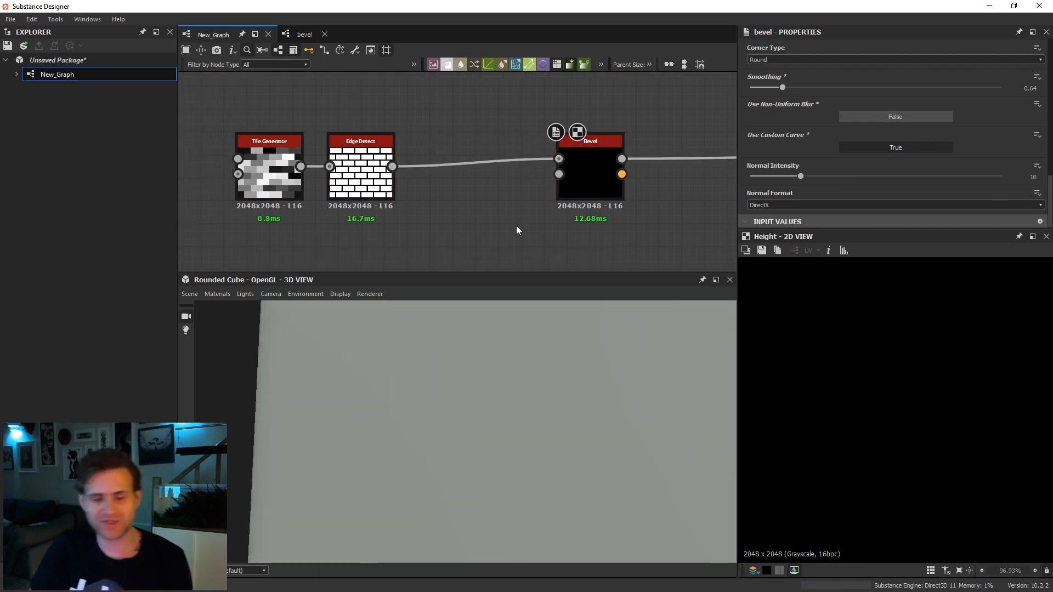
key(space)
text(grad)
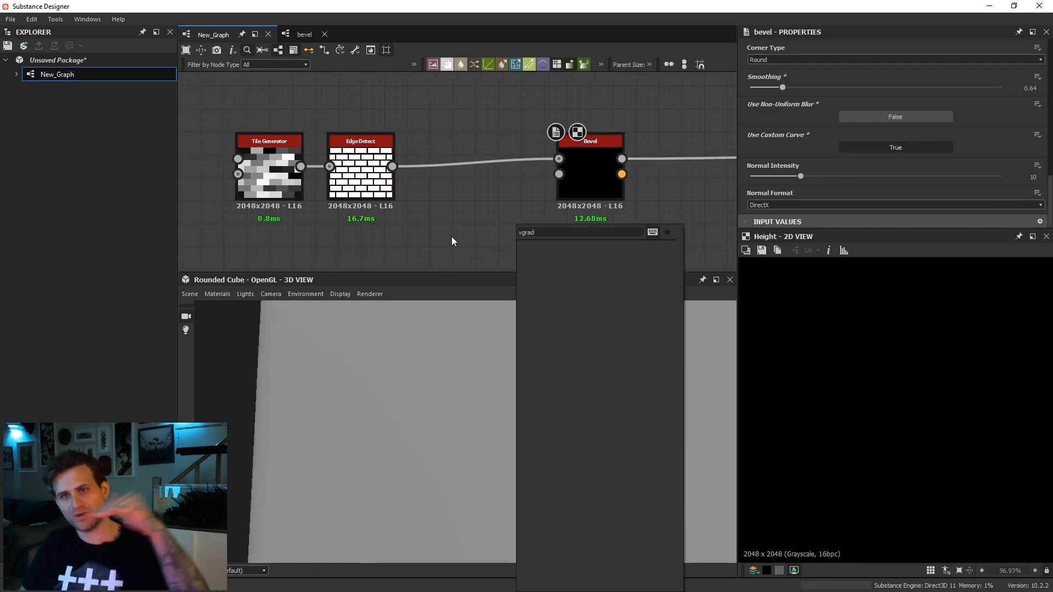
key(Escape)
Add a Gradient Linear 1 node and connect it to the Bevel node's custom curve input.
key(space)
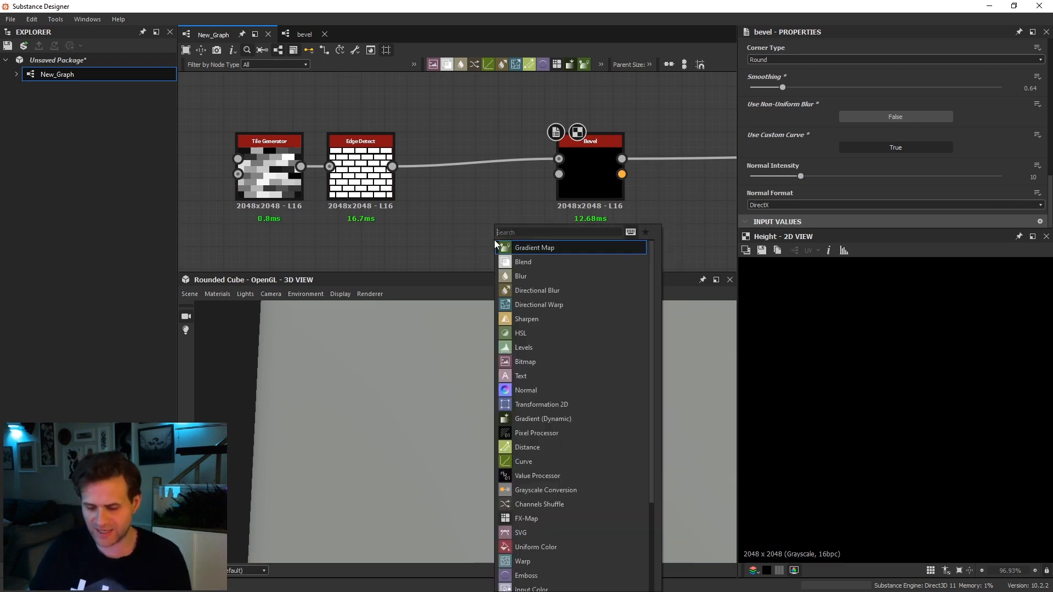
text(grad)
click(525, 319)
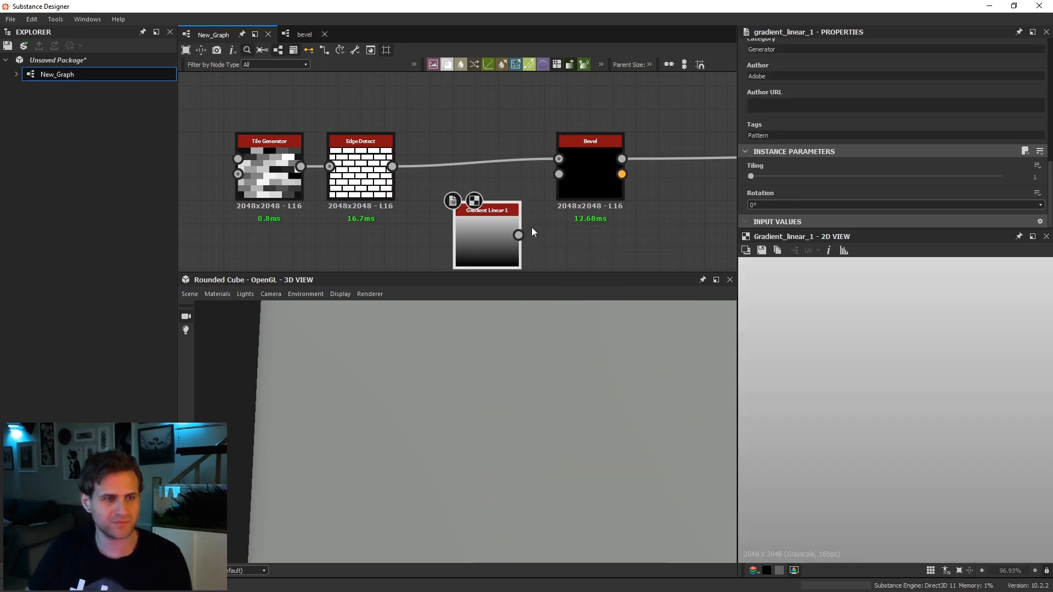
drag(518, 234, 559, 174)
click(570, 190)
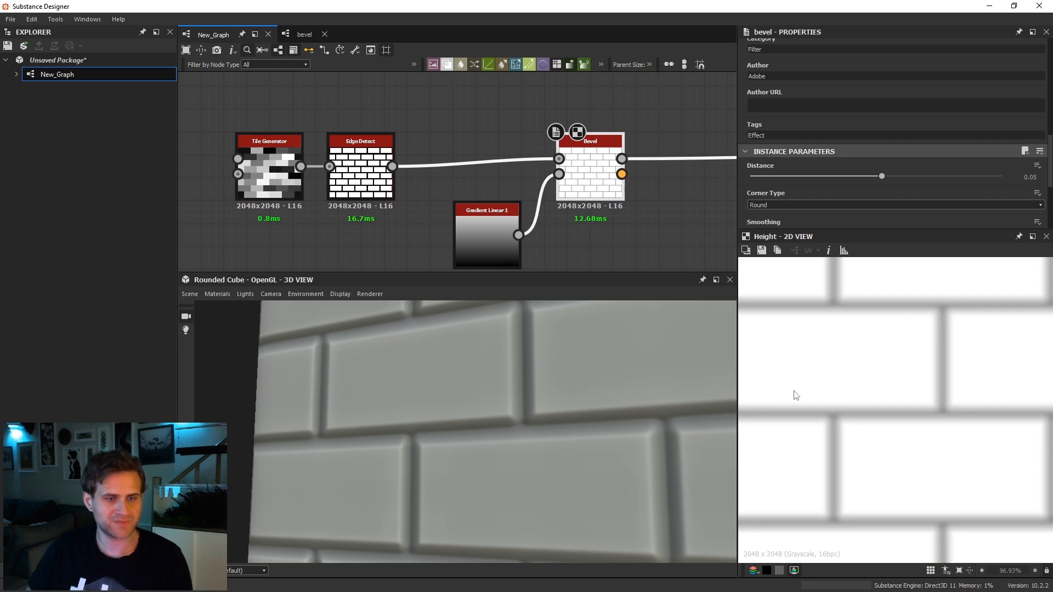
Move the gradient node away from the Bevel node and insert a Curve node into the link between them.
scroll(479, 236, up, 3)
scroll(547, 412, up, 5)
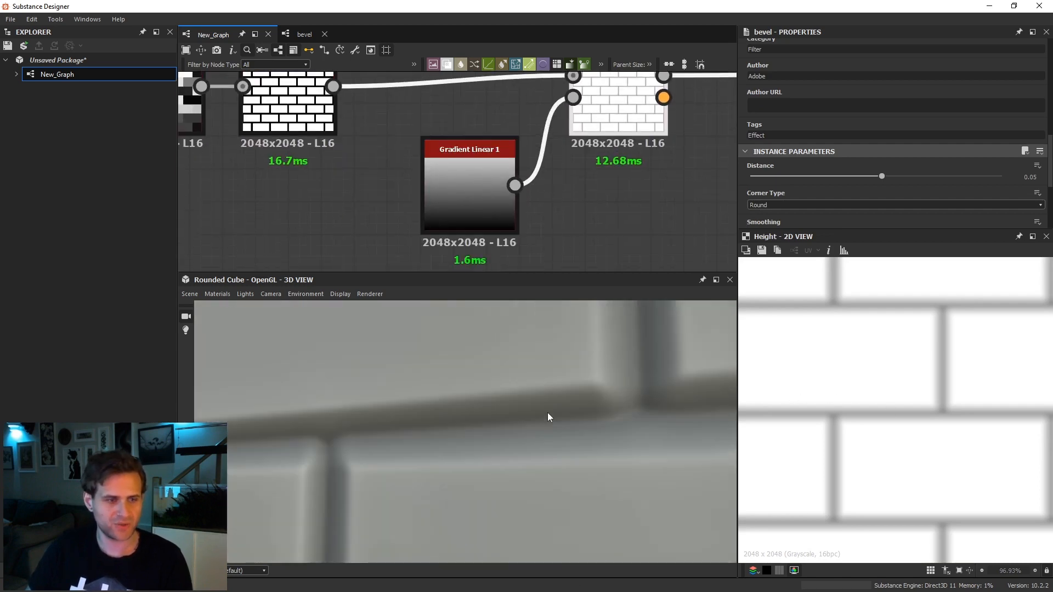
scroll(444, 159, down, 3)
drag(465, 186, 365, 228)
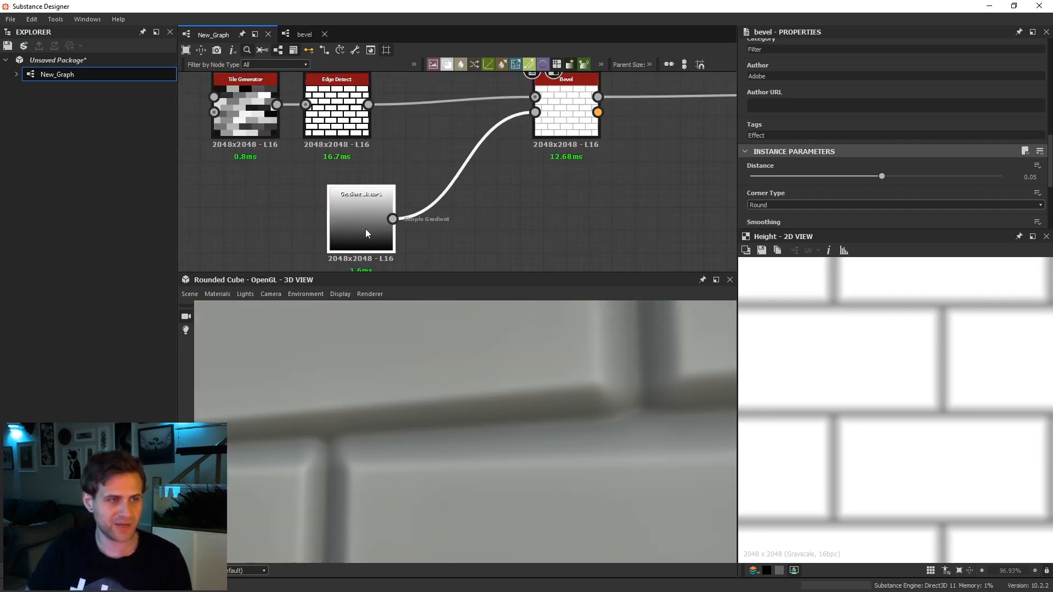
key(space)
text(curv)
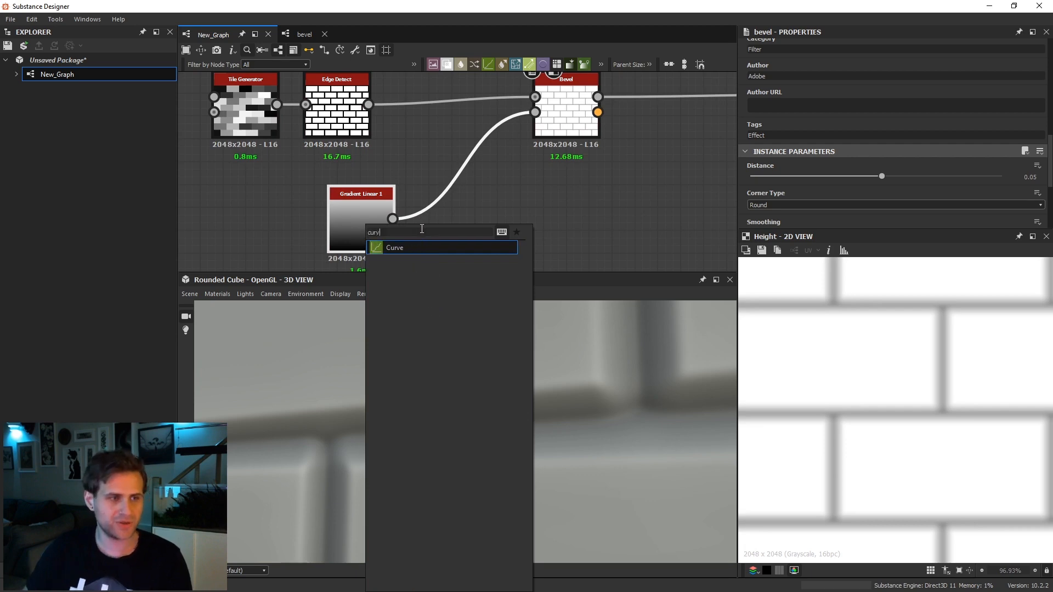
click(413, 246)
drag(481, 228, 466, 230)
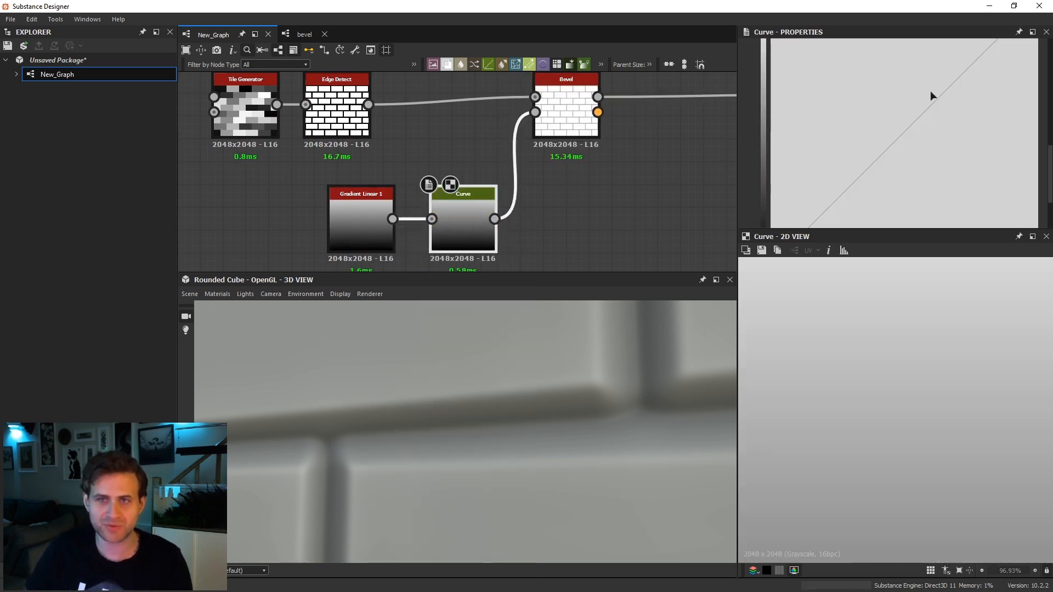
Reshape the Curve node's profile with three points: an initial slope, a flat plateau at about 0.50 and a steep final rise.
scroll(899, 100, down, 2)
scroll(865, 126, up, 1)
scroll(927, 110, down, 2)
scroll(915, 116, up, 2)
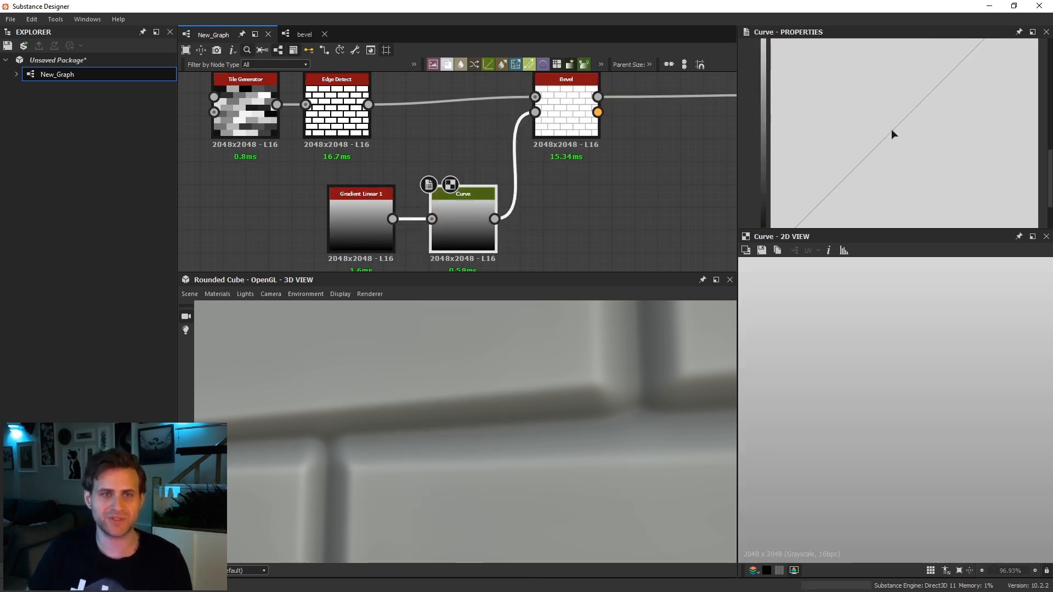
drag(872, 165, 847, 119)
click(917, 76)
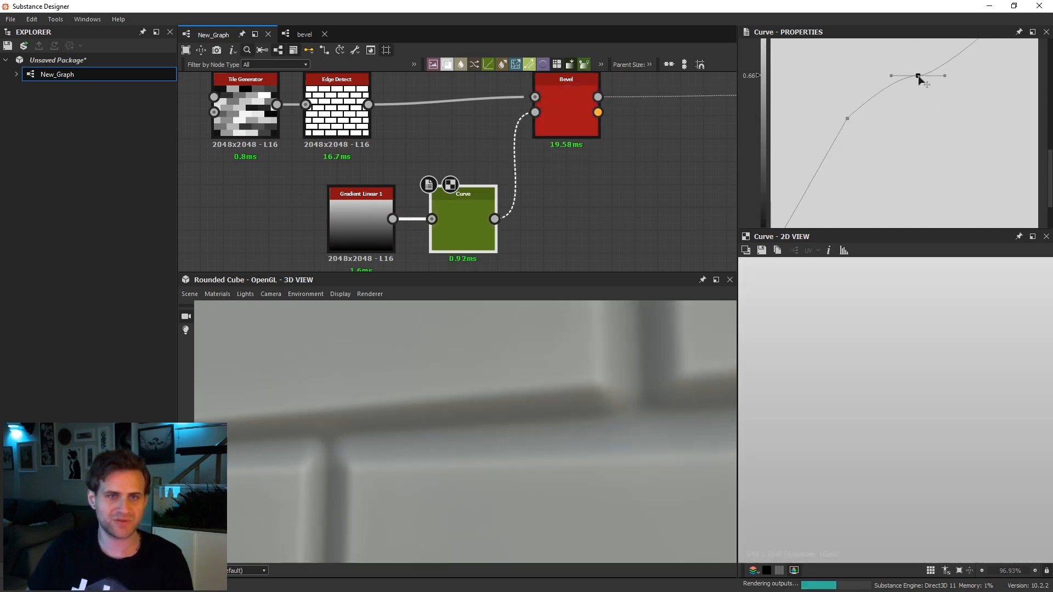
drag(918, 77, 933, 118)
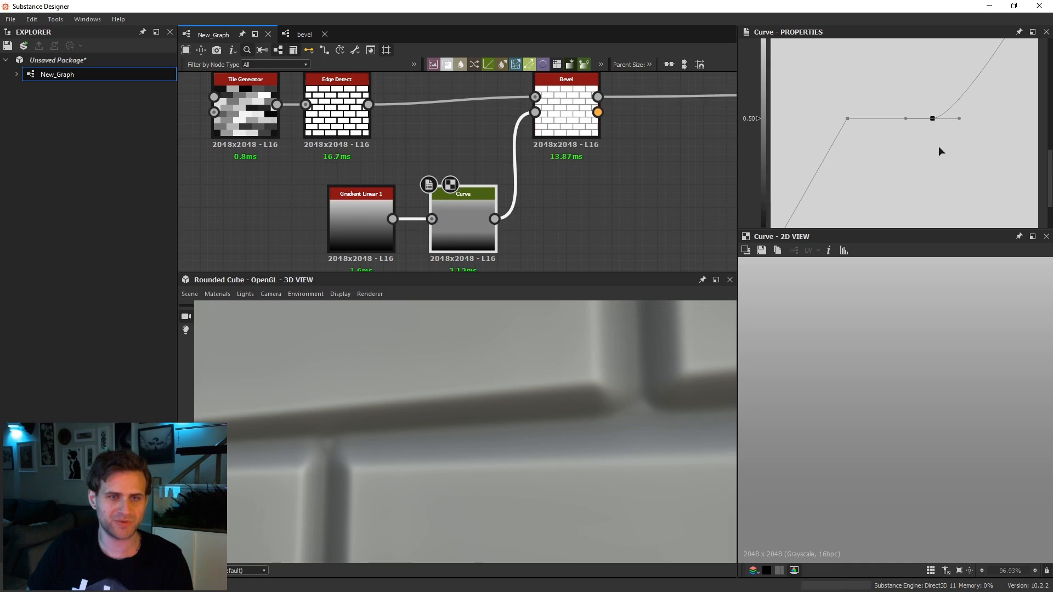
click(982, 57)
drag(981, 57, 974, 39)
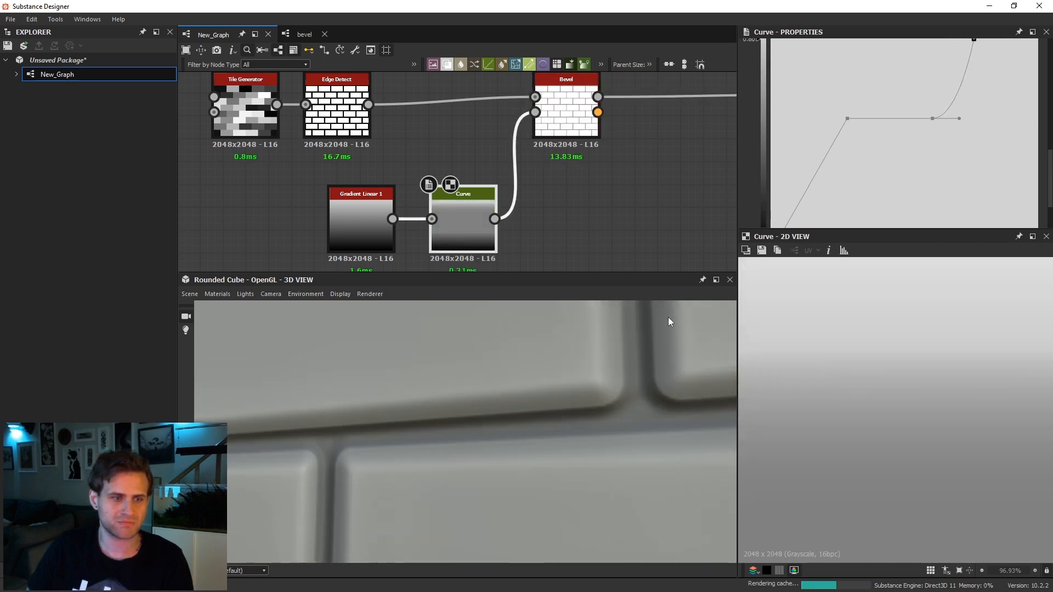
Set the Bevel node's smoothing to 0 and inspect the stepped brick edges in the 3D preview.
middle_drag(590, 148, 594, 161)
click(593, 159)
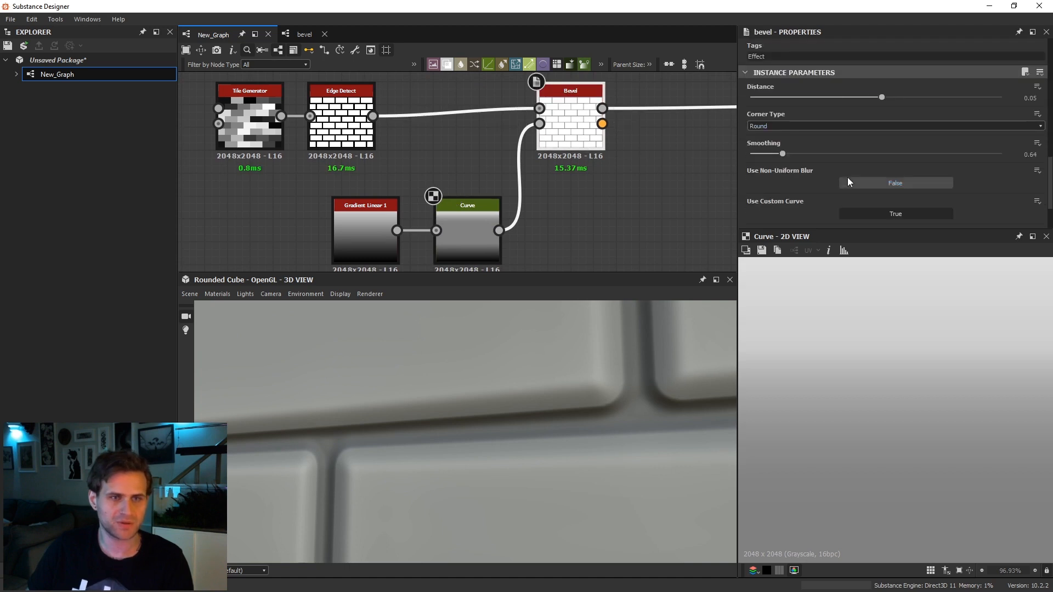
drag(782, 154, 687, 162)
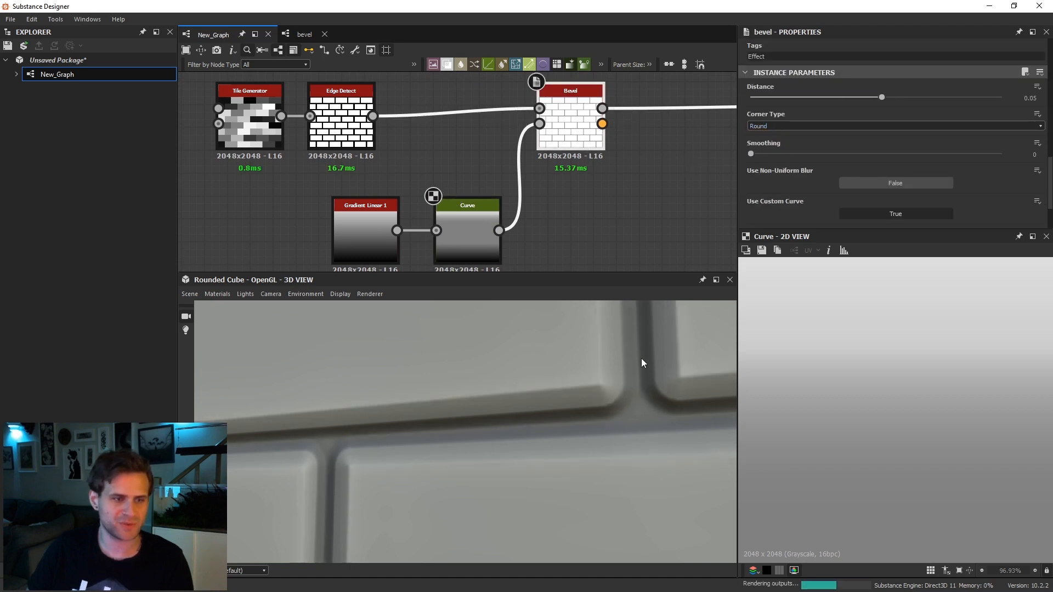
drag(641, 358, 551, 396)
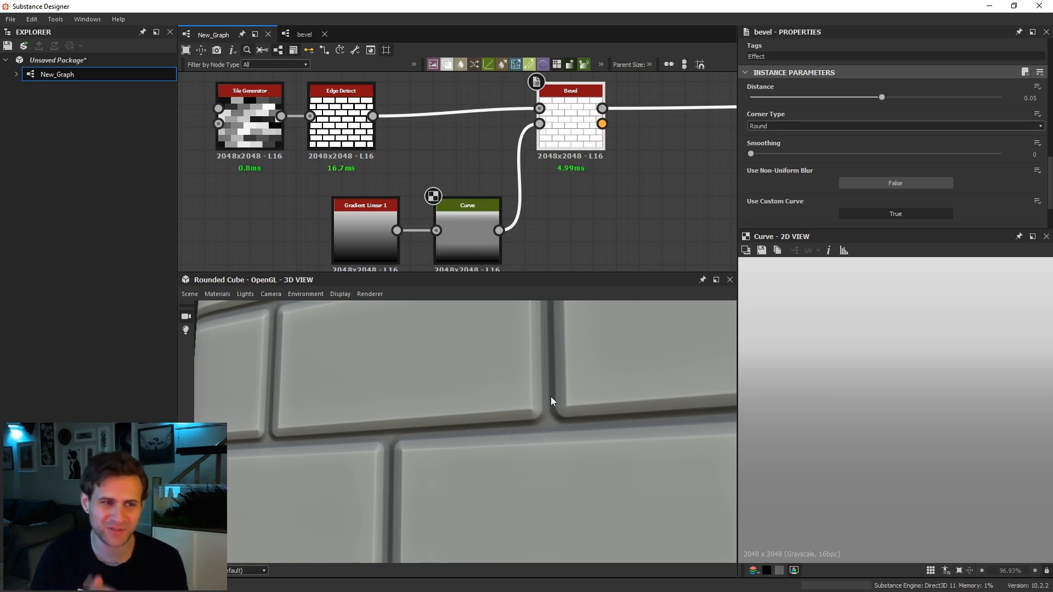
Preview the Bevel node's height output and its normal output in the 2D view.
key(1)
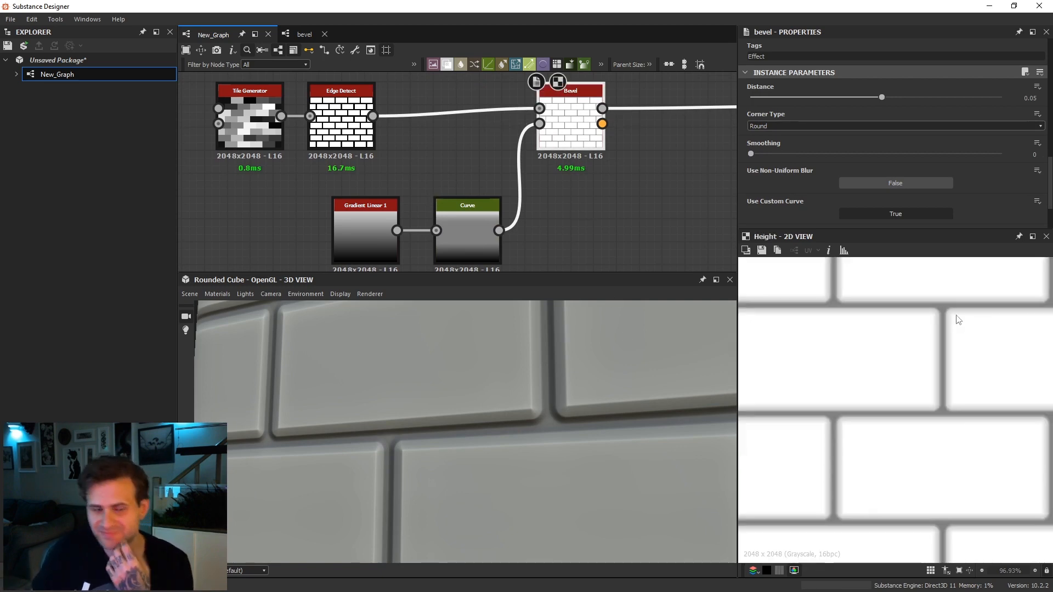
scroll(847, 157, down, 1)
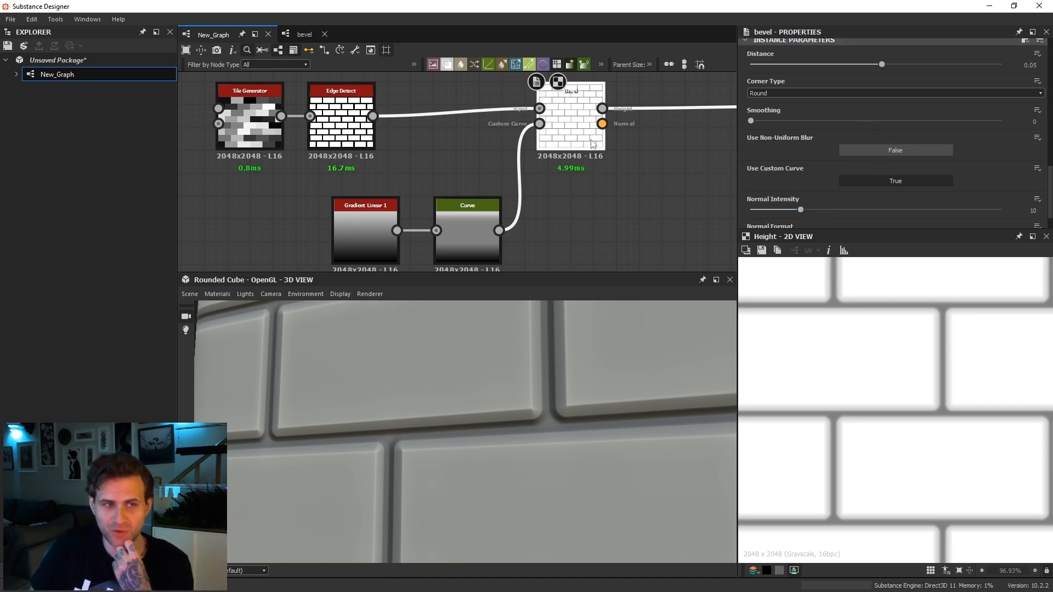
click(602, 123)
scroll(950, 379, up, 1)
scroll(932, 378, up, 3)
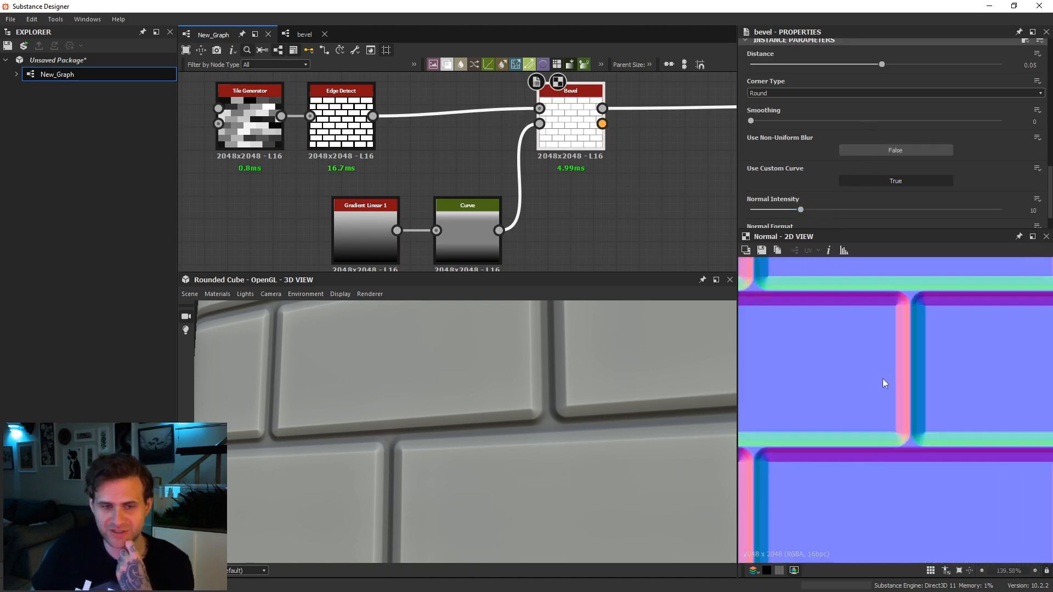
scroll(906, 392, down, 2)
scroll(794, 170, down, 1)
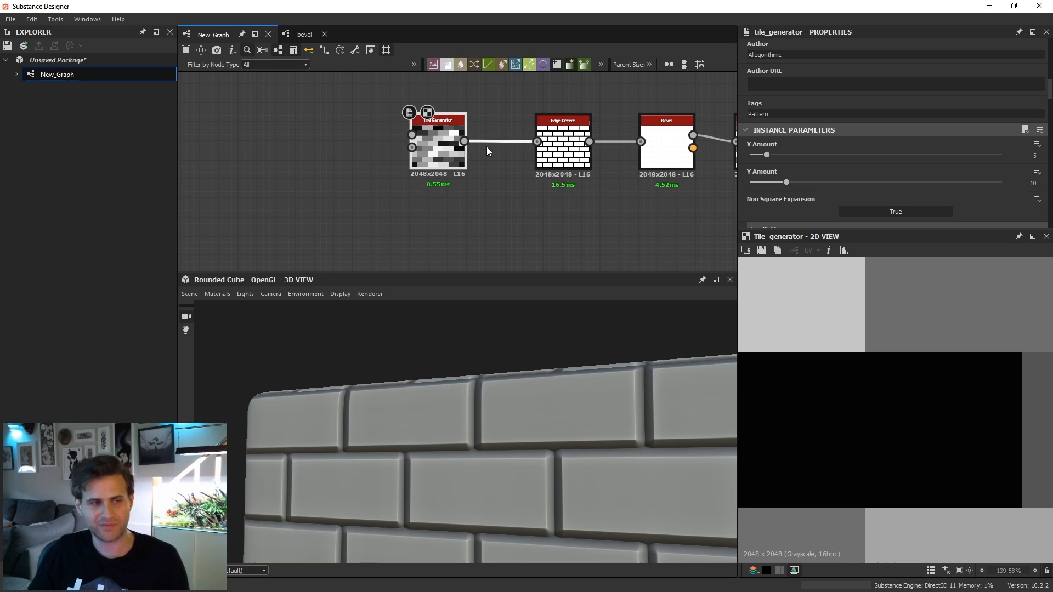
Set the Edge Detect node's edge width to 3.16 to narrow the gaps between the bricks.
middle_drag(467, 161, 512, 163)
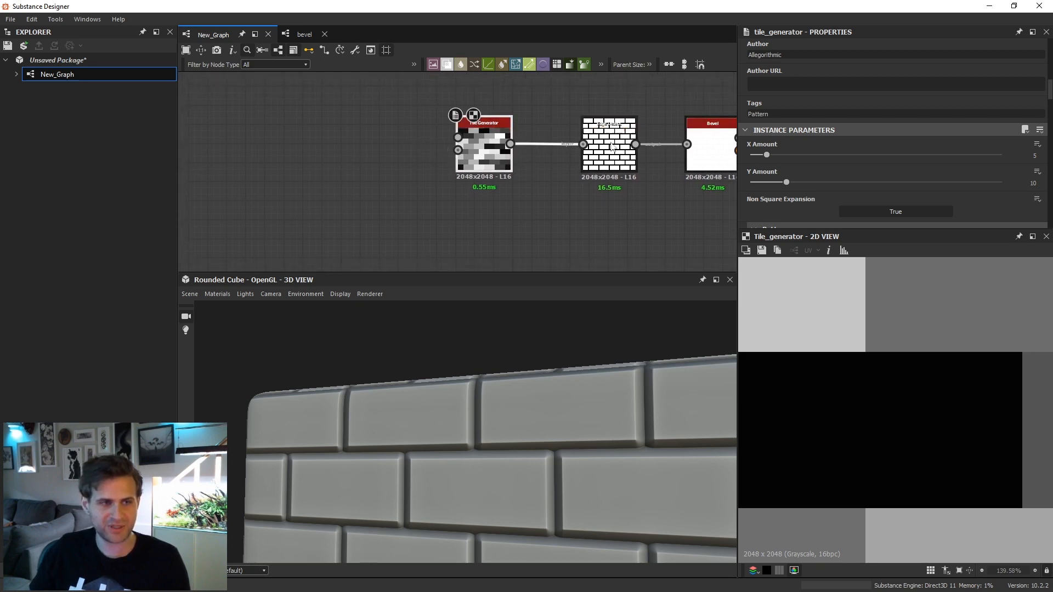
middle_drag(678, 207, 664, 209)
click(595, 145)
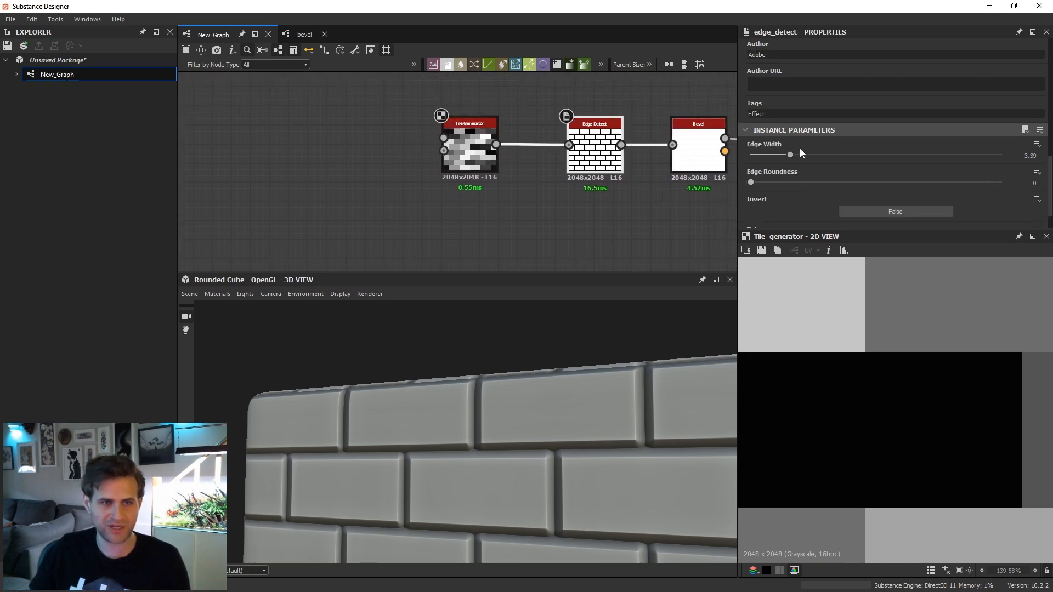
drag(775, 155, 798, 159)
drag(788, 159, 788, 160)
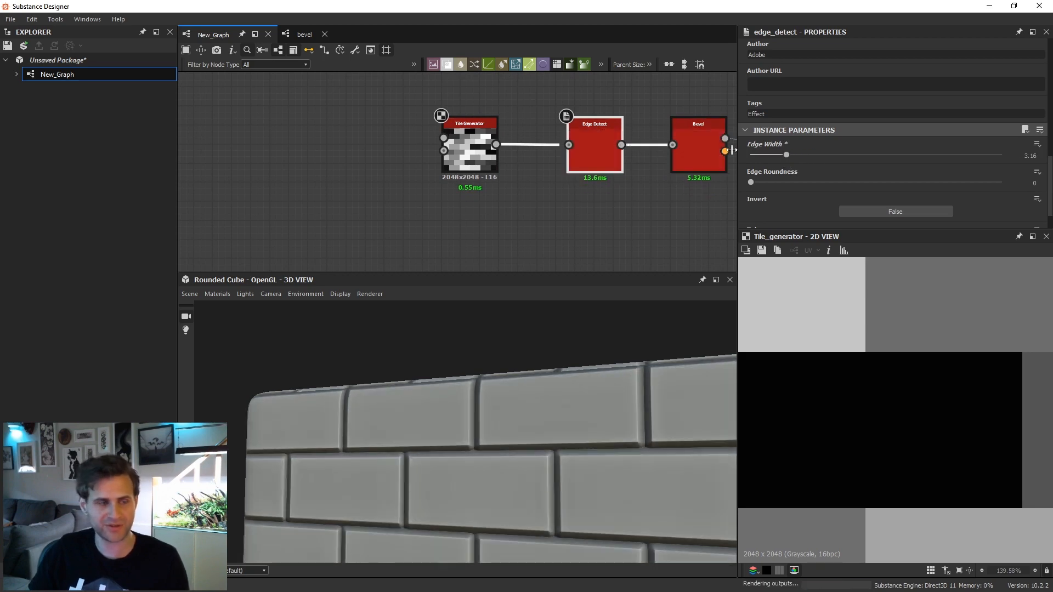
Add a second Tile Generator node below the existing brick node chain.
click(469, 144)
middle_drag(366, 223, 455, 186)
key(space)
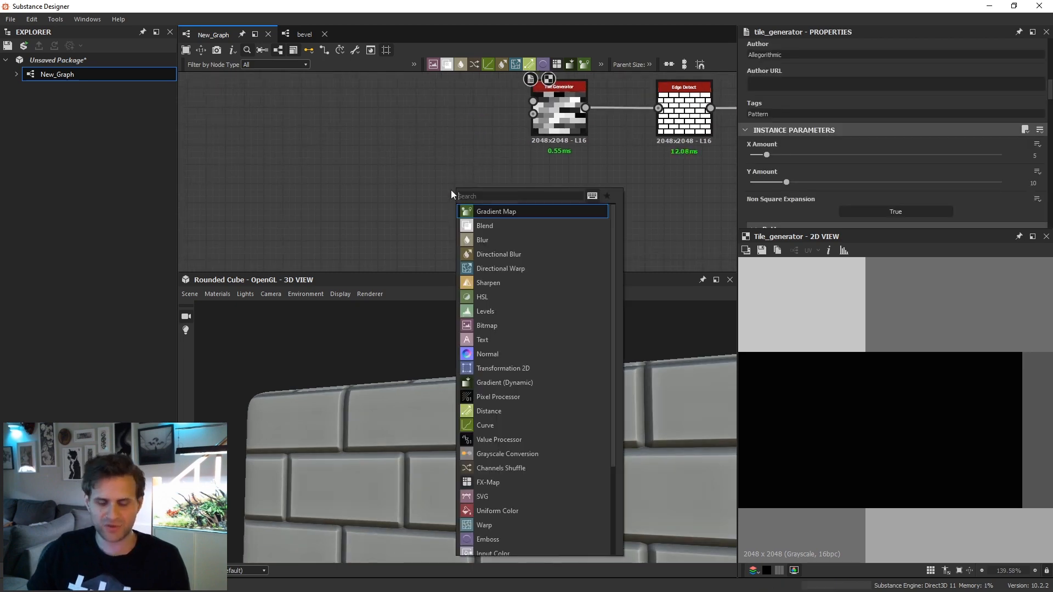
text(tile g)
click(507, 227)
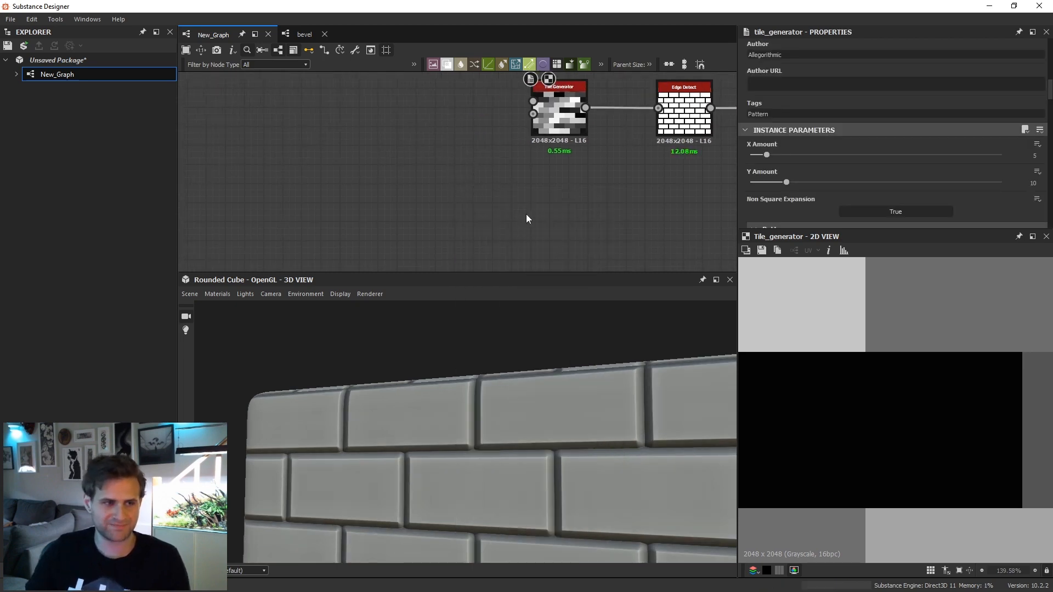
scroll(527, 213, up, 1)
drag(467, 200, 547, 210)
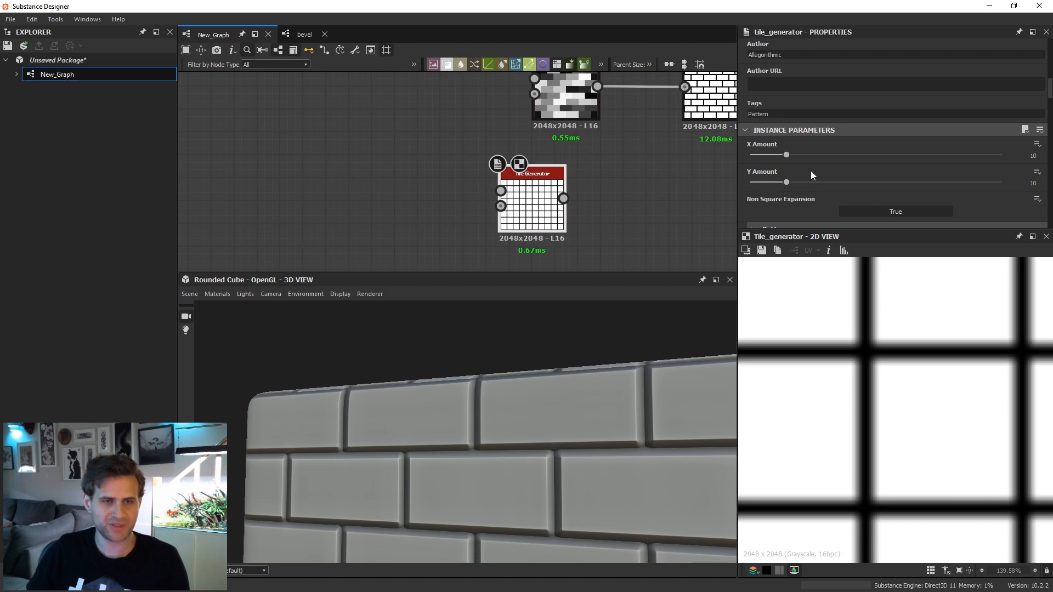
Set the new Tile Generator's pattern to Pyramid and place the node slightly lower in the graph.
scroll(804, 159, down, 1)
click(779, 189)
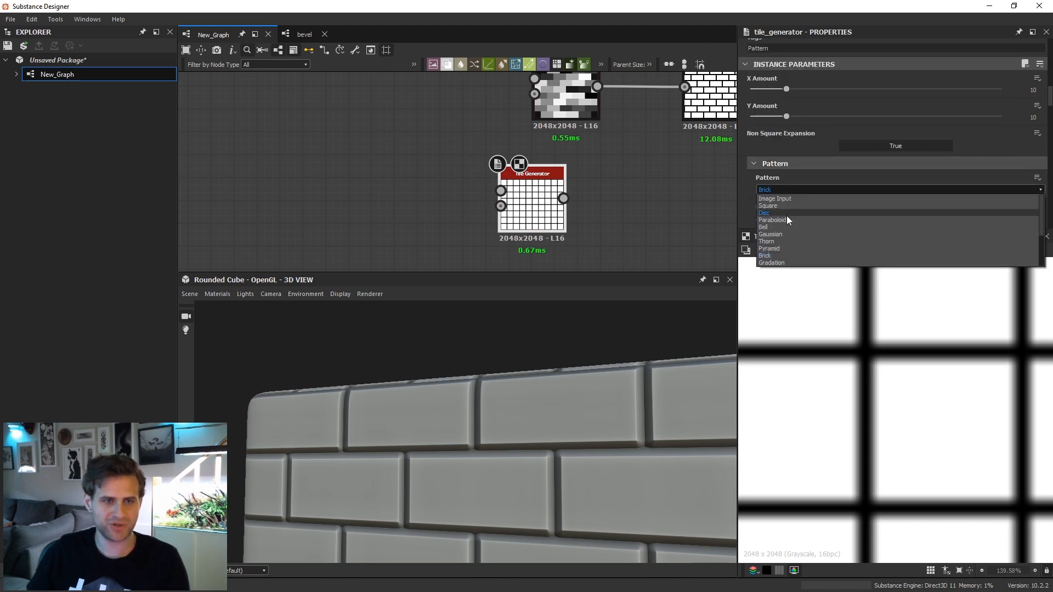
click(784, 249)
scroll(602, 213, down, 1)
drag(523, 209, 532, 238)
Add a Levels node fed by the pyramid Tile Generator and lower its input white point to roughly 30% of the range.
key(space)
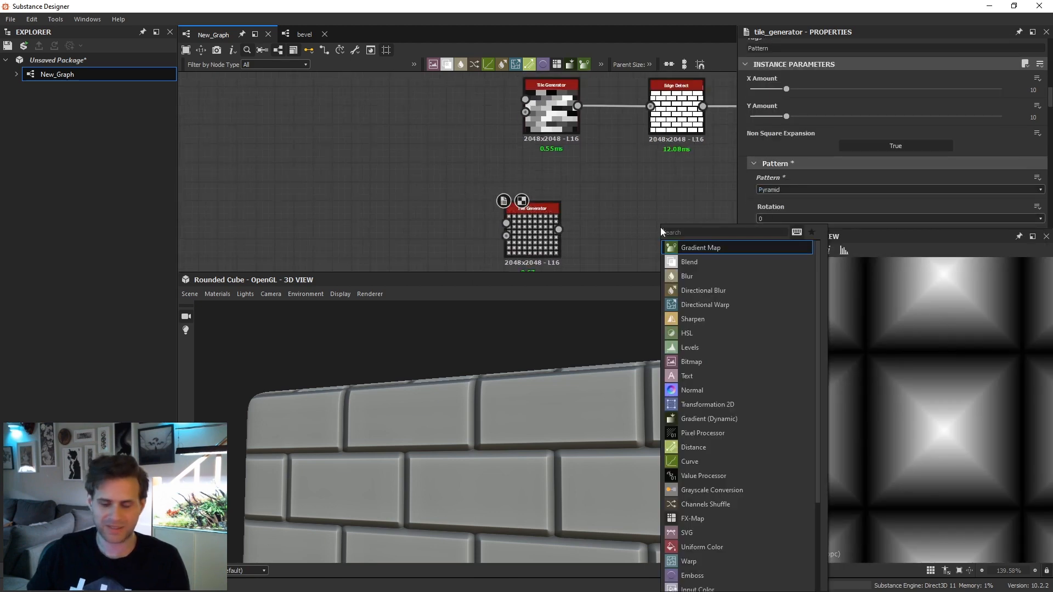
text(lev)
key(Return)
drag(639, 229, 558, 229)
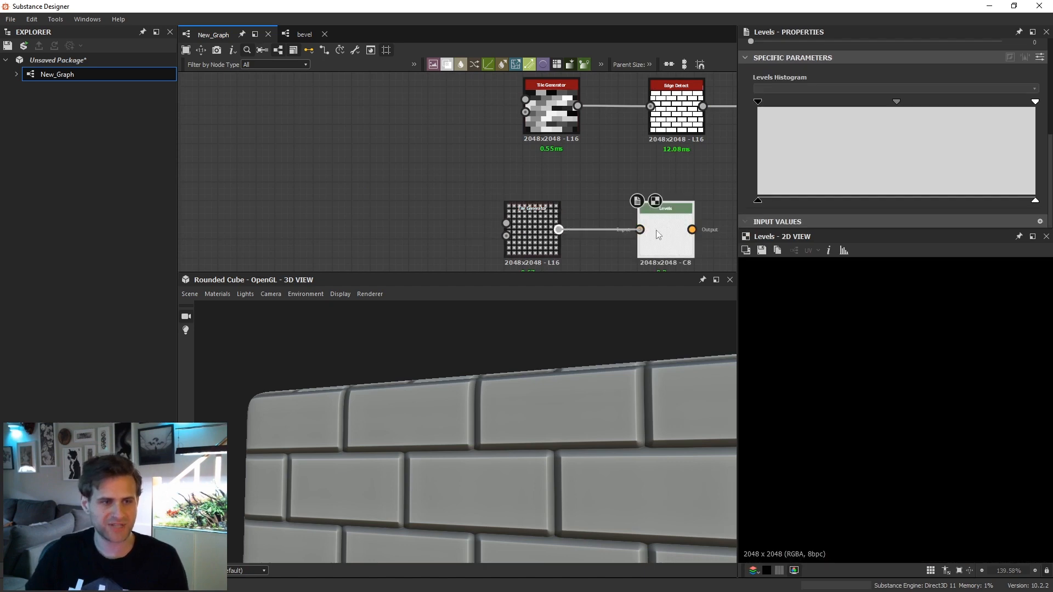
drag(1033, 103, 839, 119)
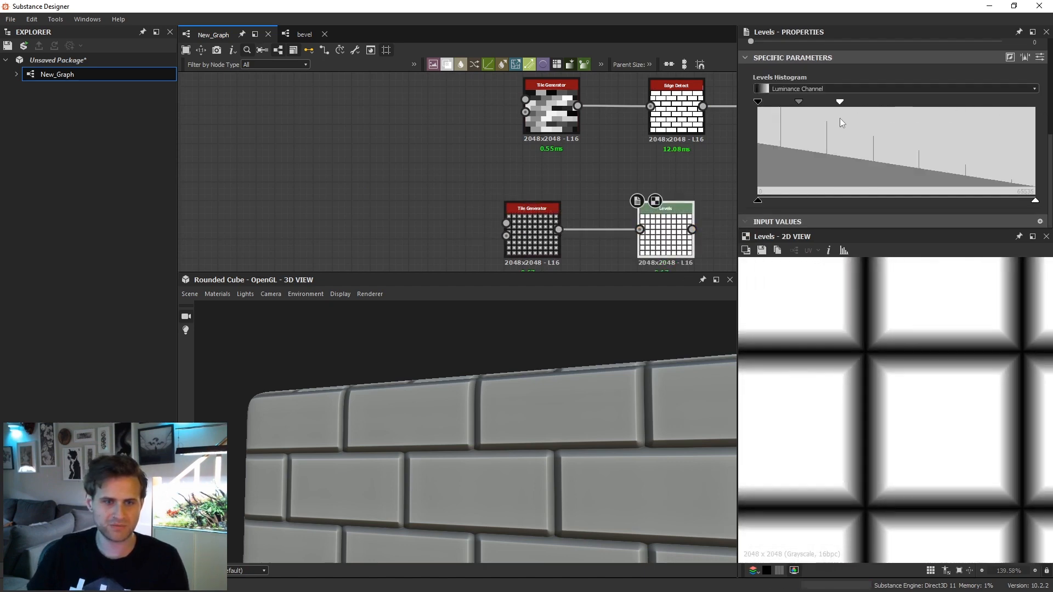
Transfer the Auto Levels node's outgoing links to the Levels node and inspect the beveled tiles in the 3D preview.
scroll(606, 174, down, 4)
middle_drag(647, 202, 530, 194)
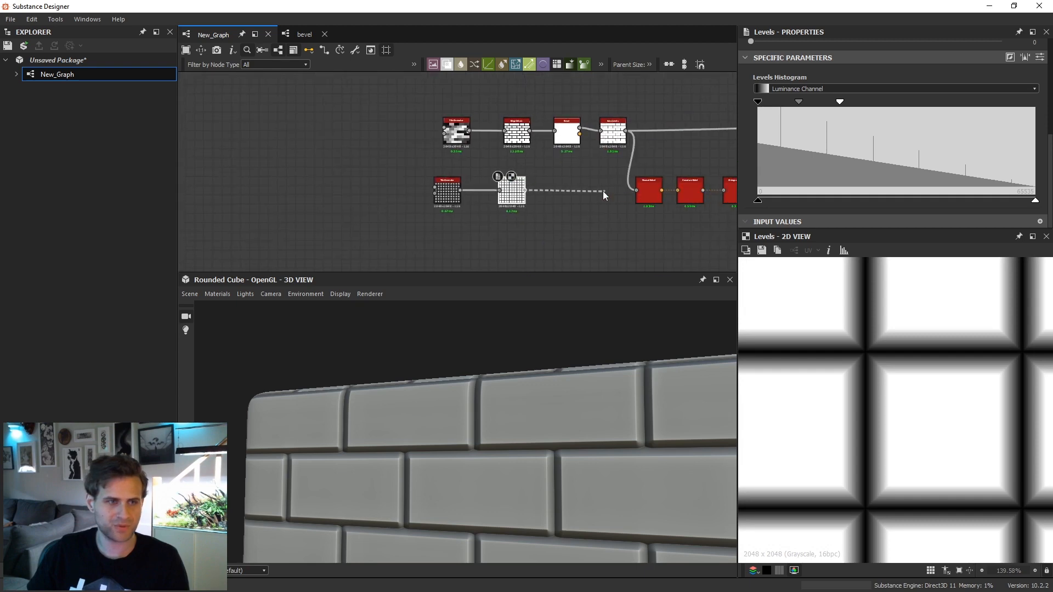
drag(603, 191, 626, 130)
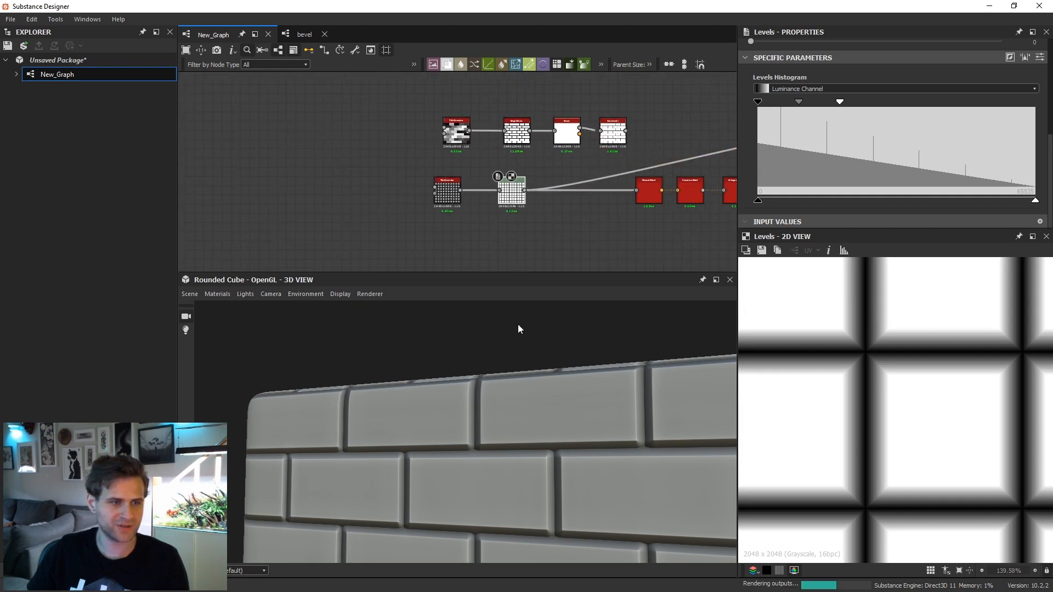
scroll(603, 415, up, 4)
scroll(589, 477, up, 2)
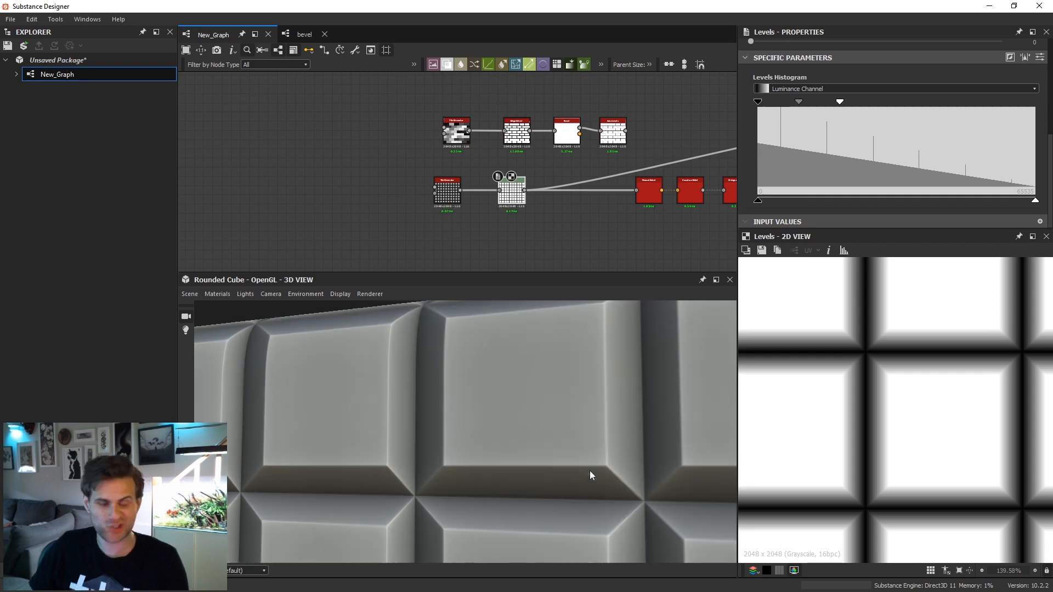
scroll(453, 202, up, 3)
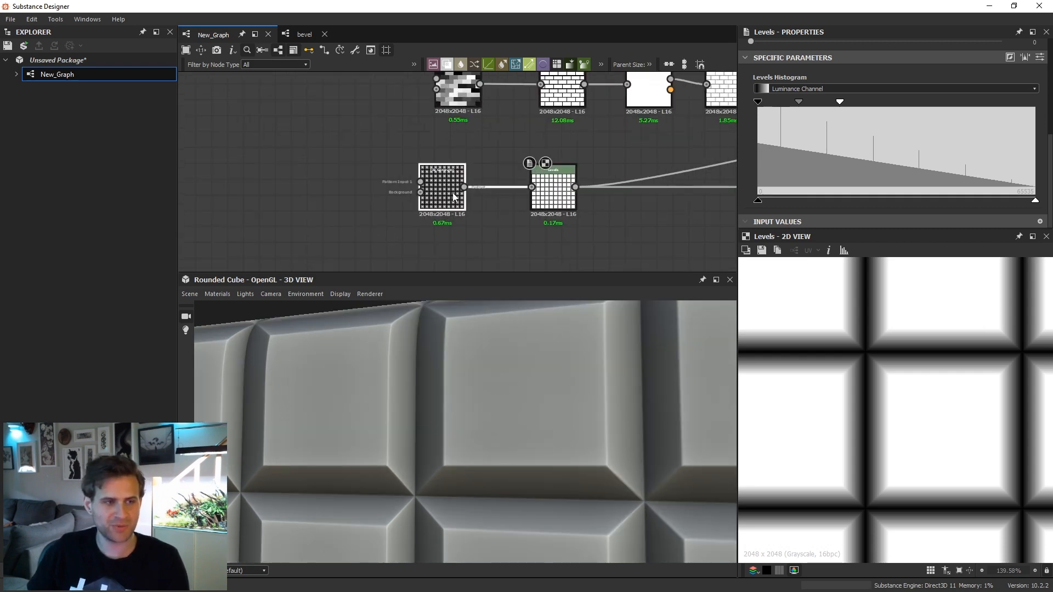
Set the pyramid Tile Generator's X Amount to 18 and inspect the uneven bevels in the 3D and 2D views.
scroll(870, 136, down, 5)
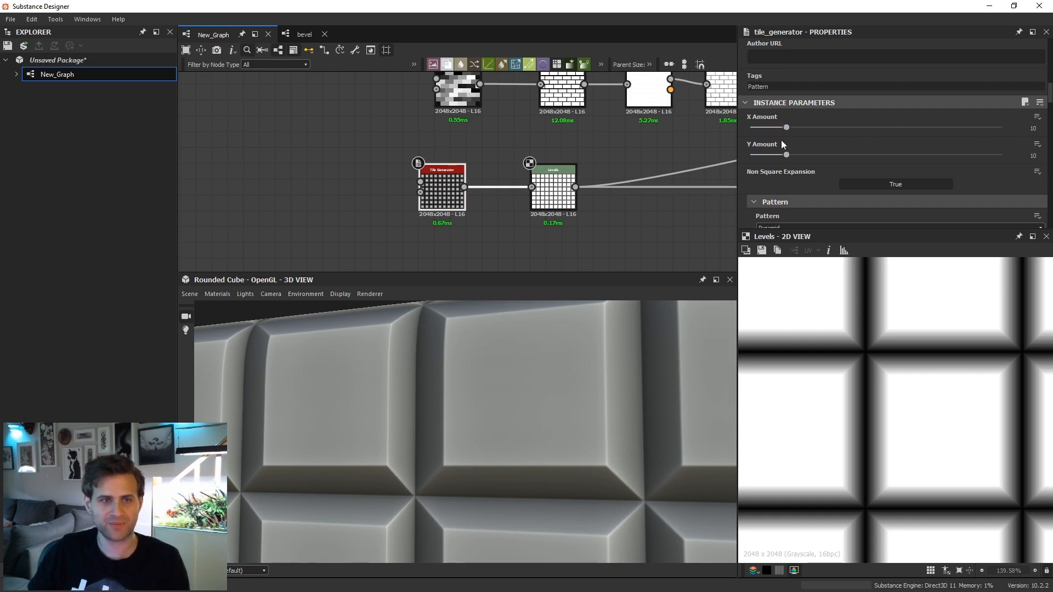
drag(793, 127, 820, 130)
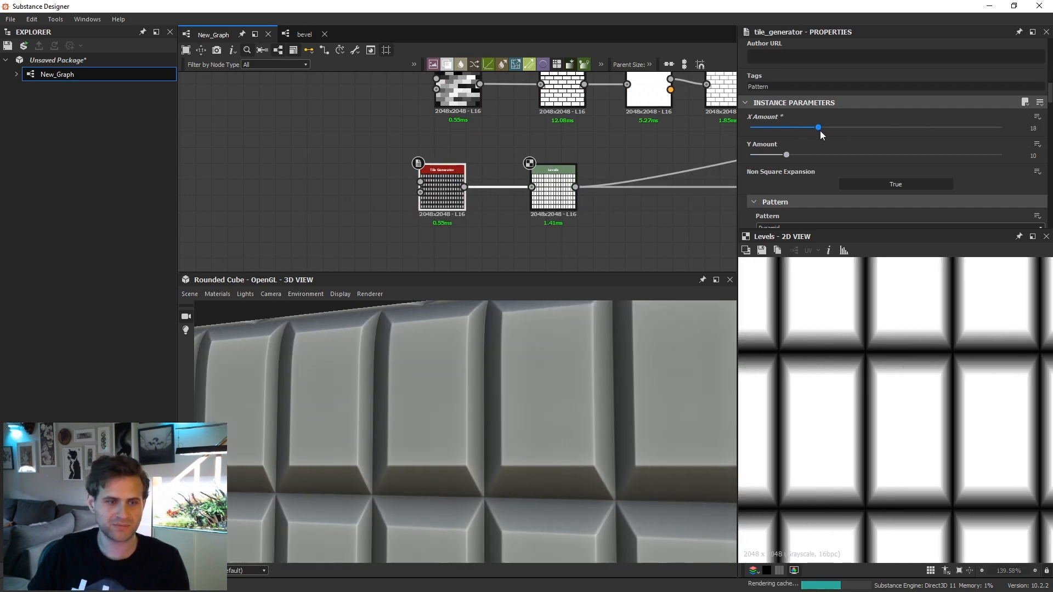
drag(642, 407, 552, 480)
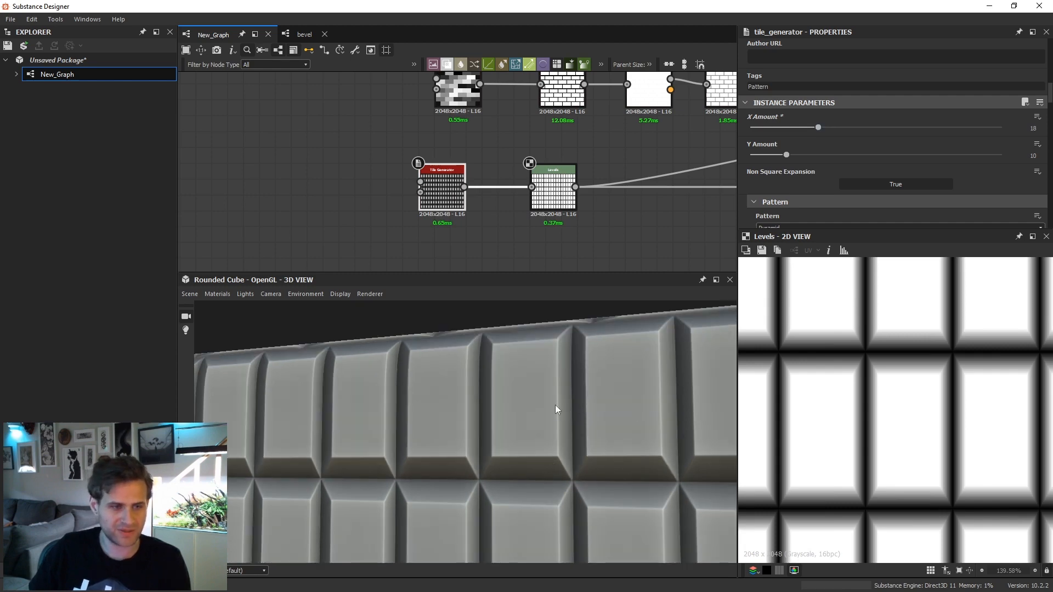
scroll(908, 374, up, 5)
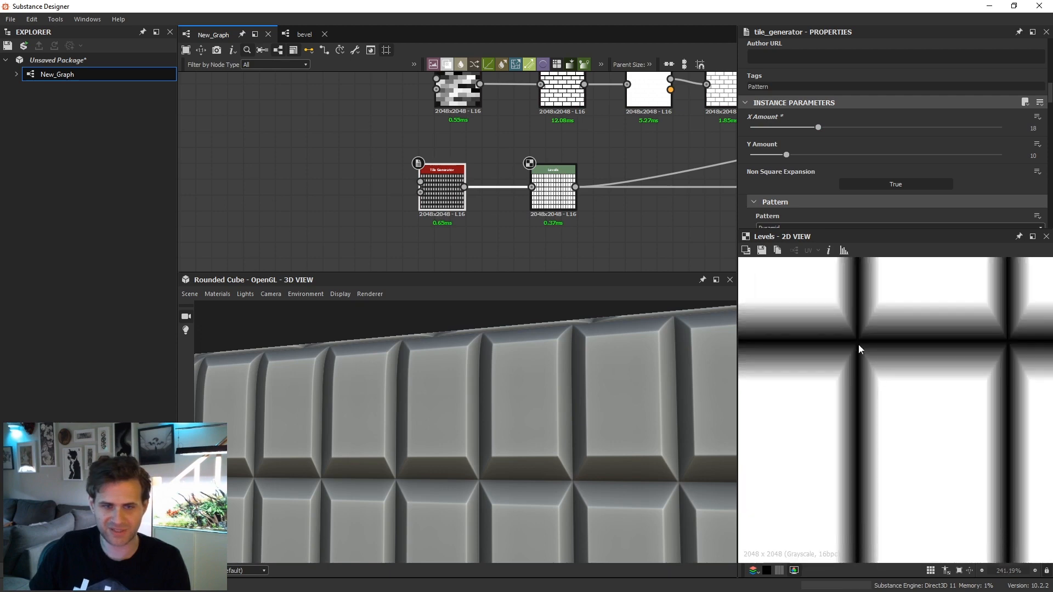
Preview the Edge Detect node's brick mask in the 2D view and examine the gaps between bricks.
middle_drag(517, 192, 543, 193)
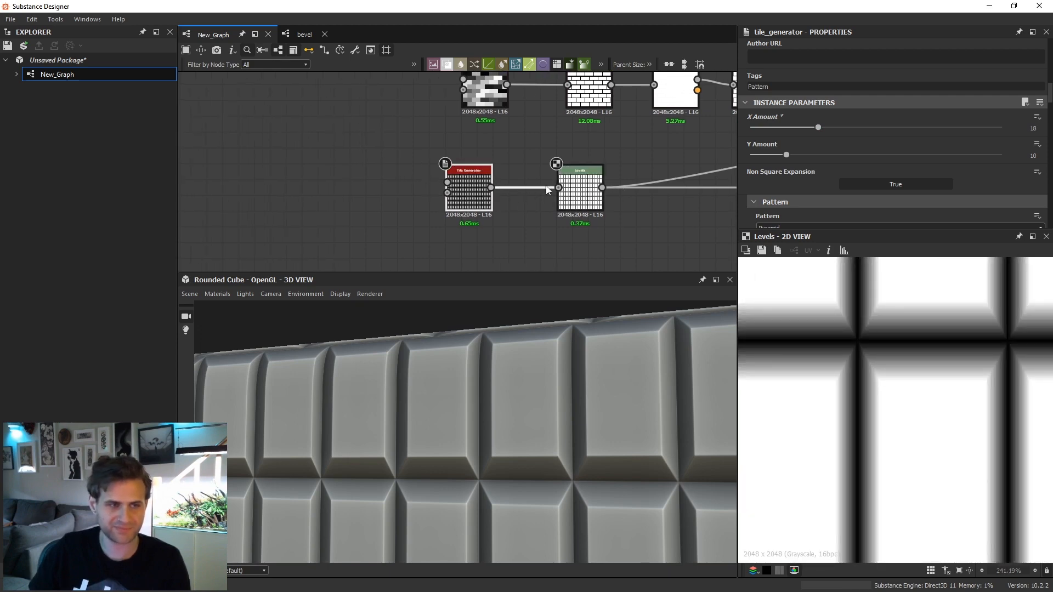
scroll(886, 359, down, 3)
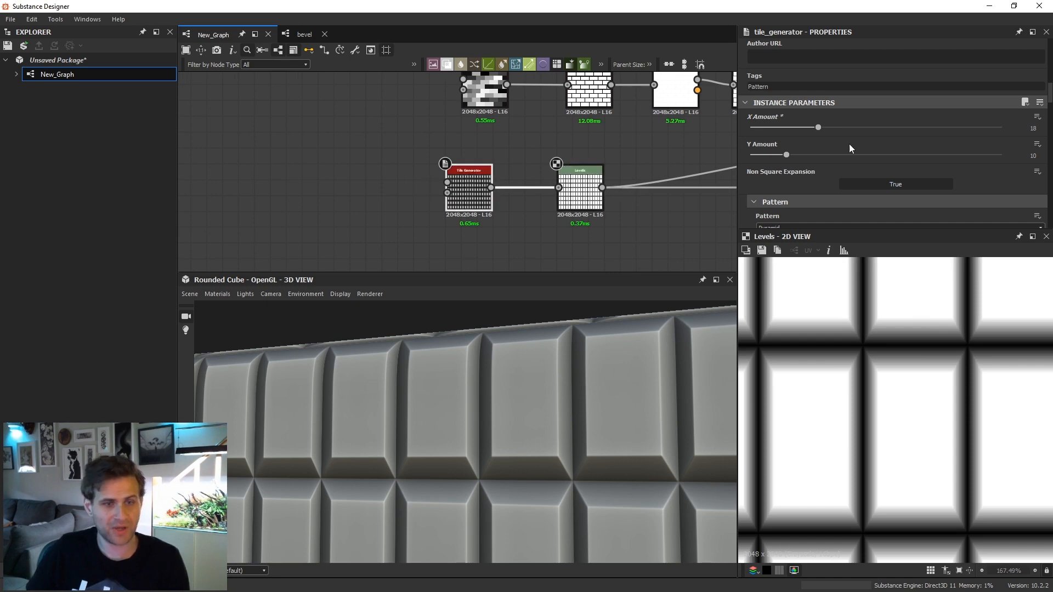
middle_drag(622, 157, 612, 187)
double_click(578, 118)
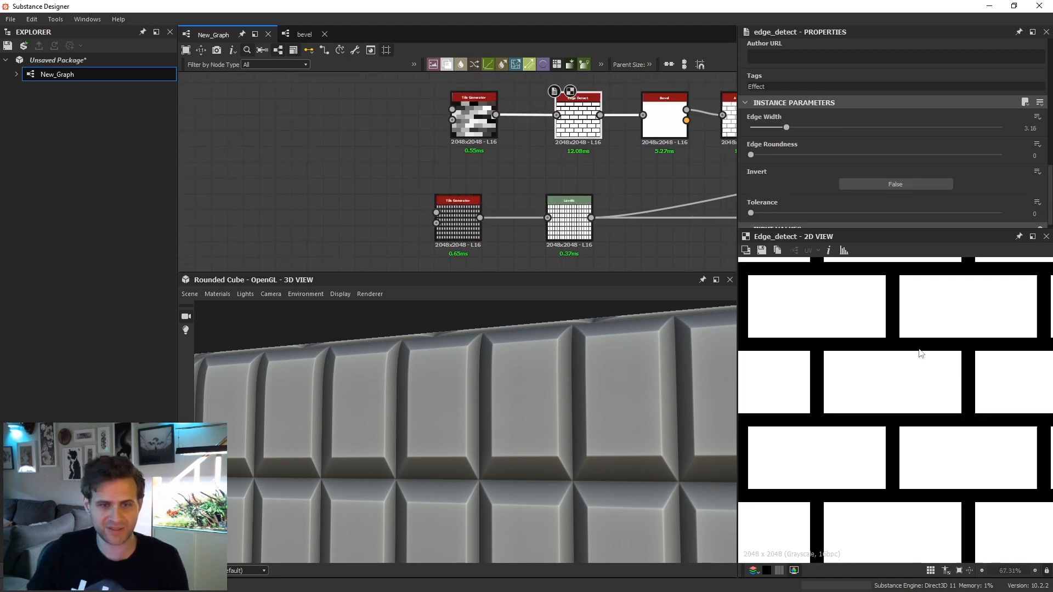
scroll(914, 380, down, 5)
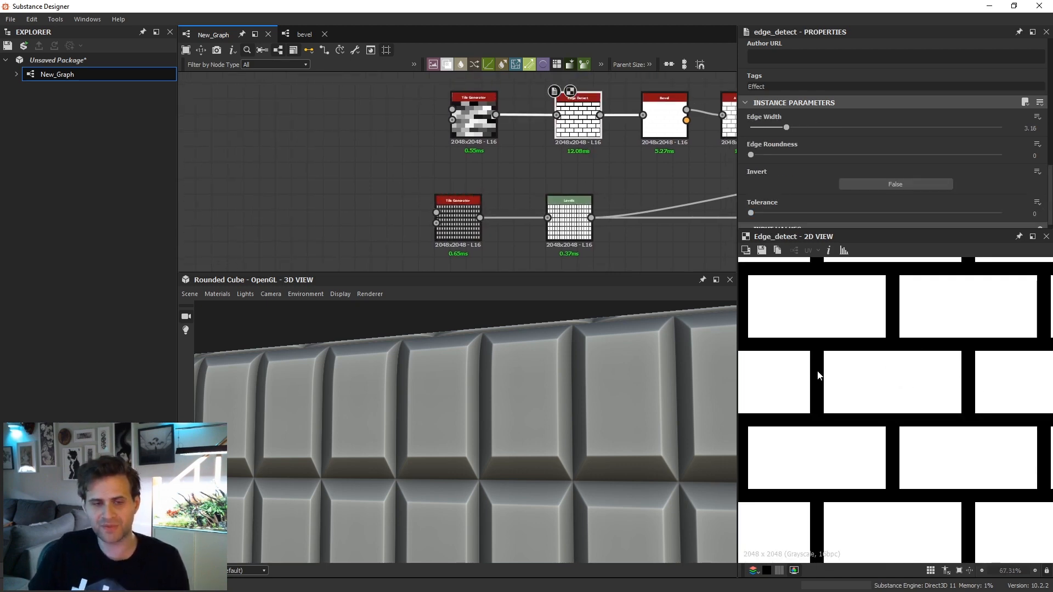
Return the downstream links to the Auto Levels output and inspect the brick bevels in the 3D preview.
middle_drag(688, 148, 520, 163)
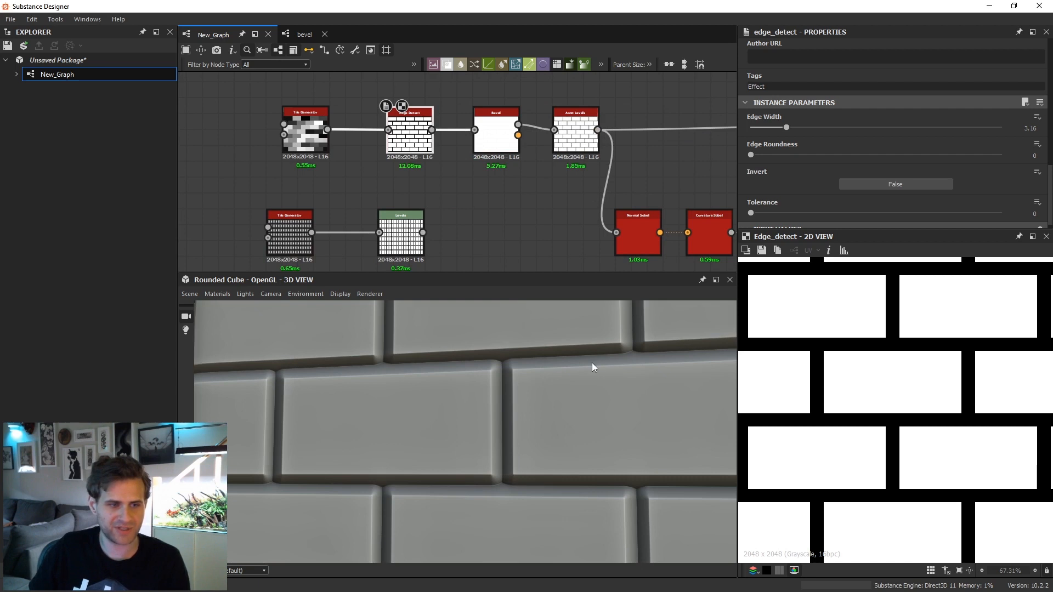
scroll(890, 321, up, 1)
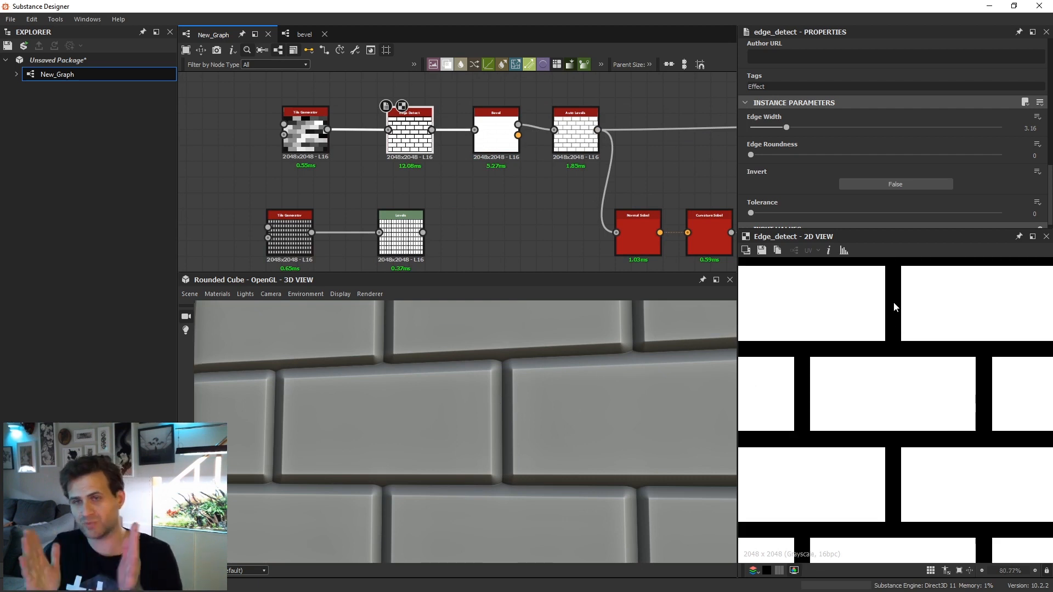
middle_drag(317, 193, 369, 187)
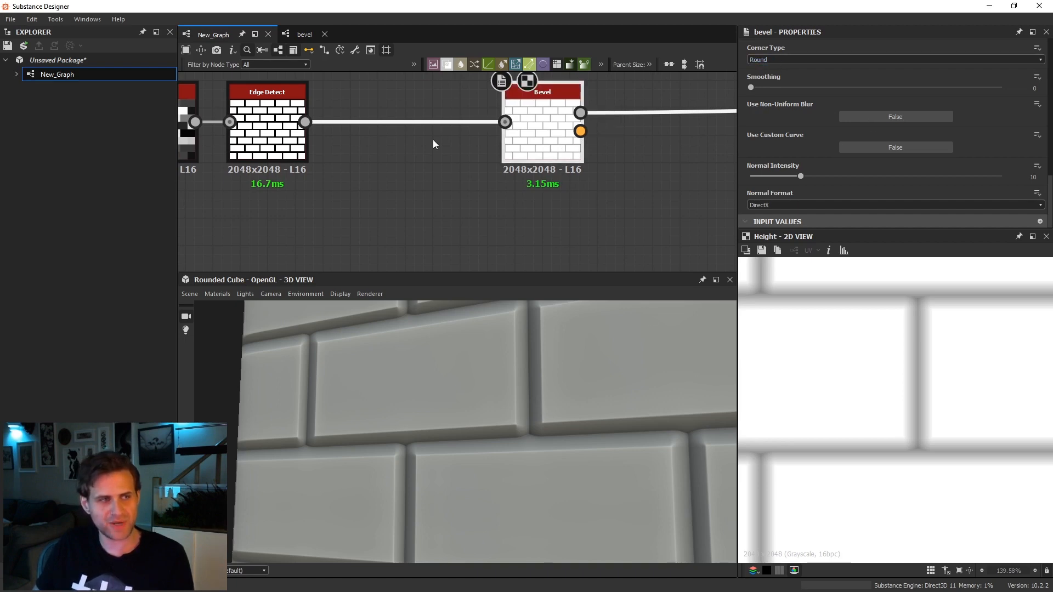
Move the Edge Detect node closer to the Bevel node and set its edge roundness to 2.34.
middle_drag(312, 141, 381, 154)
click(368, 138)
scroll(568, 413, up, 3)
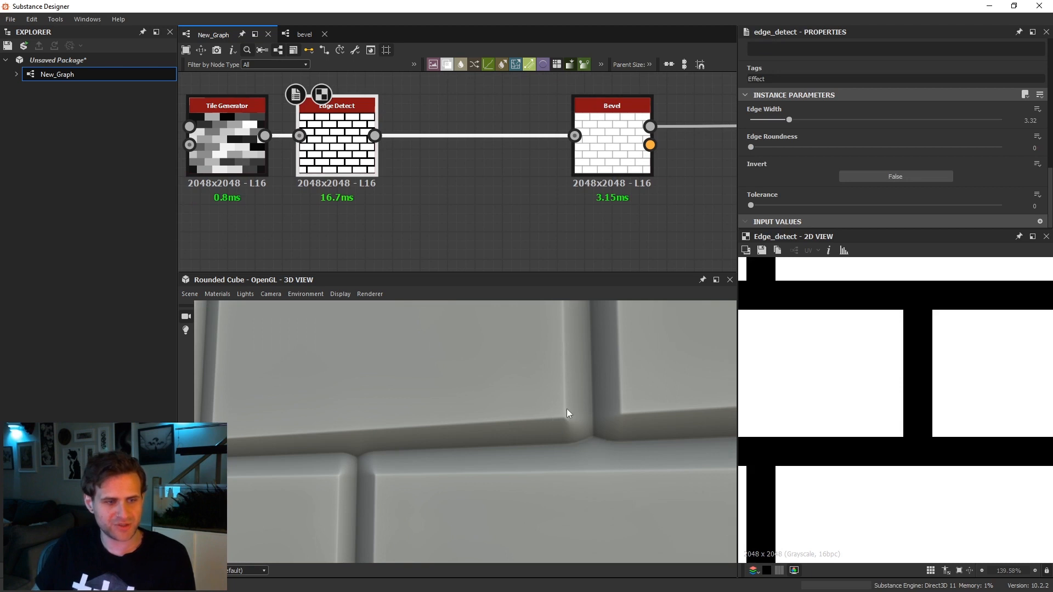
scroll(895, 379, up, 5)
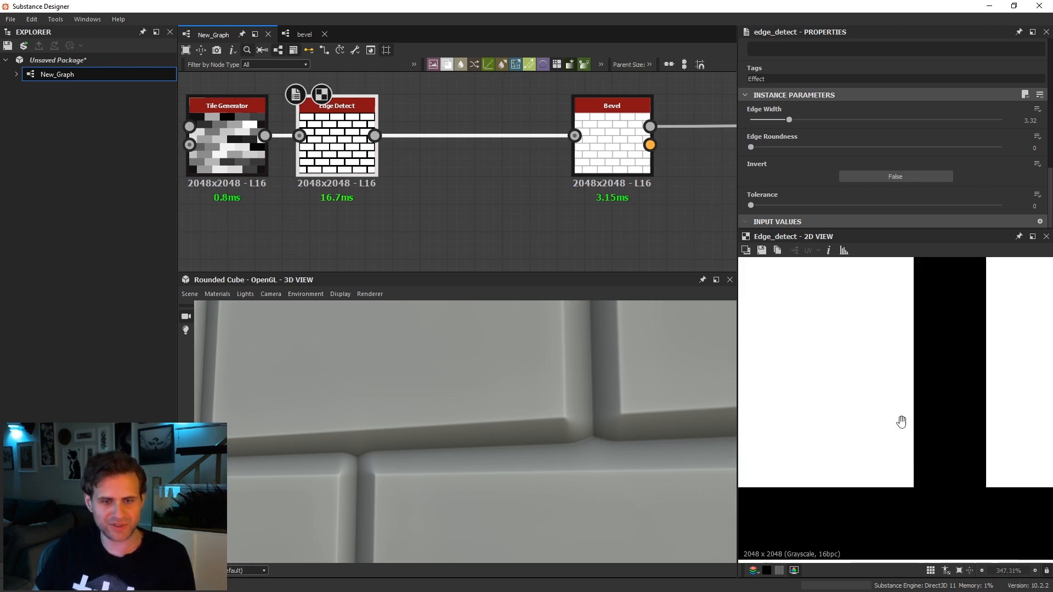
drag(369, 138, 438, 138)
drag(751, 147, 787, 147)
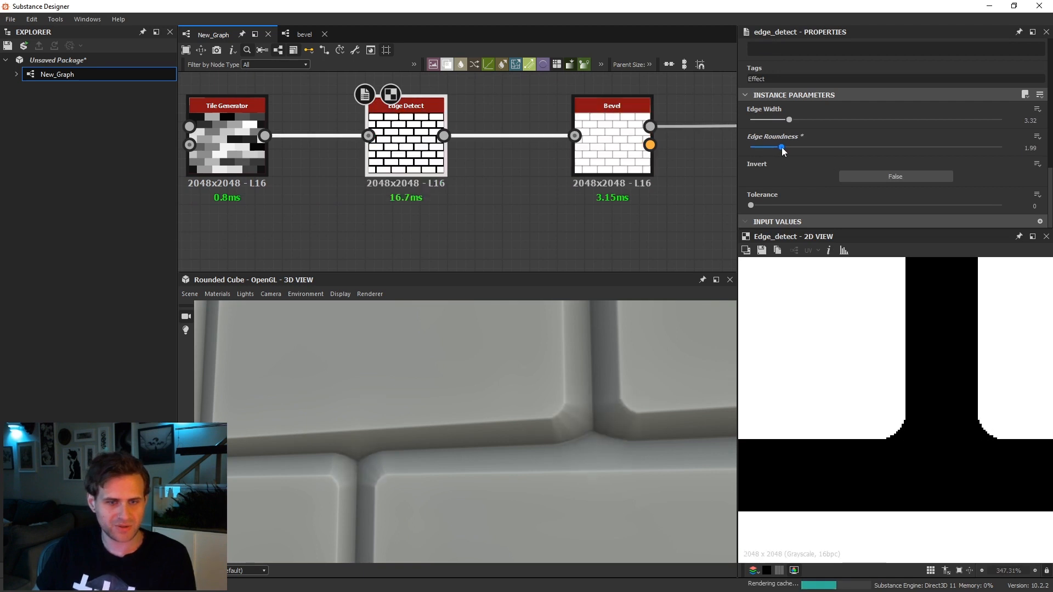
Examine the rounded brick corners in the 3D preview and the stair-stepped mask corner in the 2D view.
scroll(623, 405, down, 3)
drag(623, 405, 605, 385)
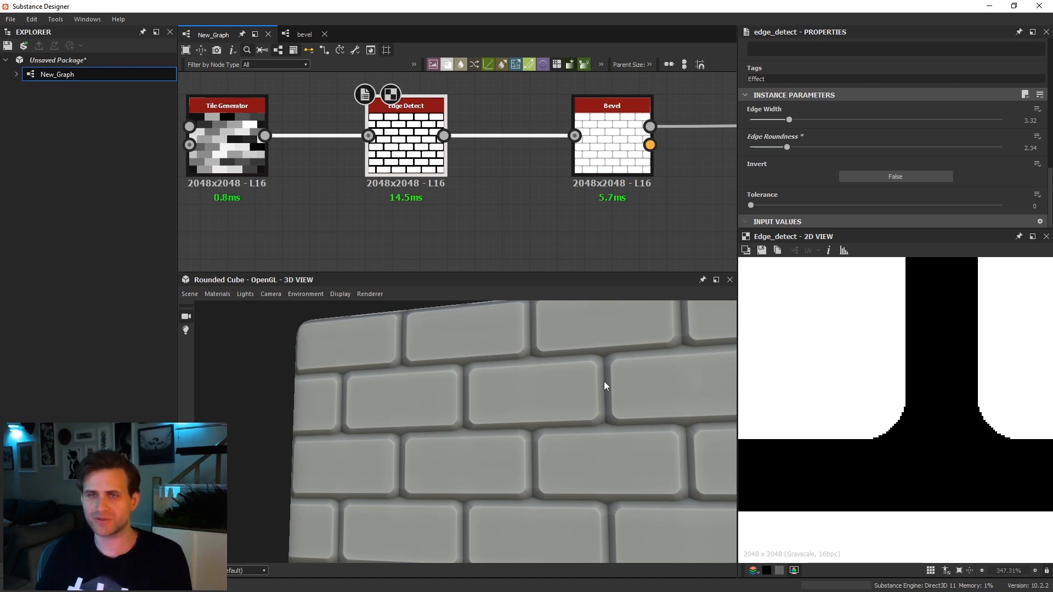
scroll(630, 373, up, 6)
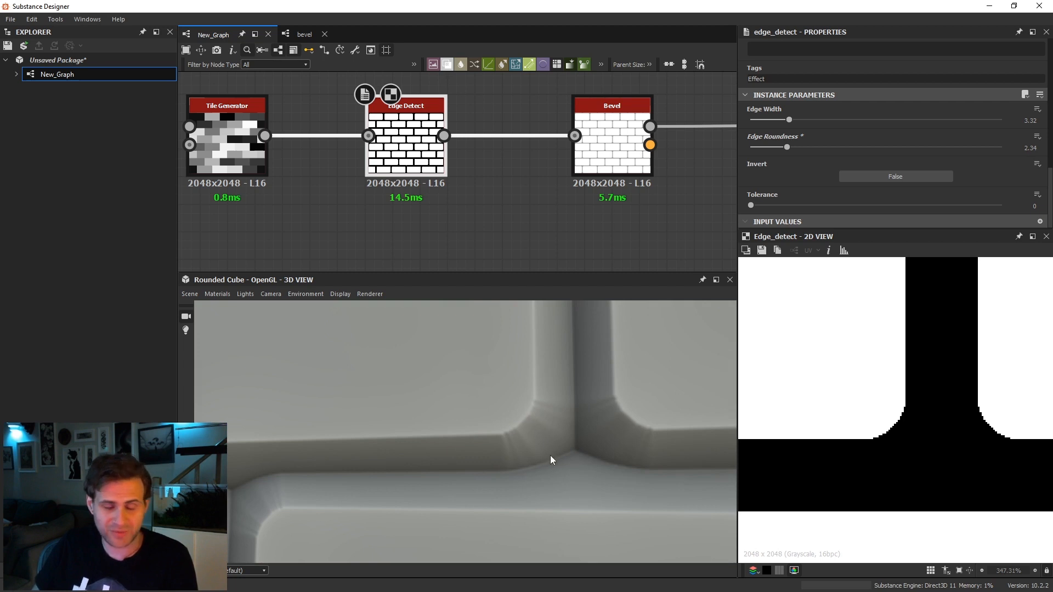
scroll(878, 454, up, 3)
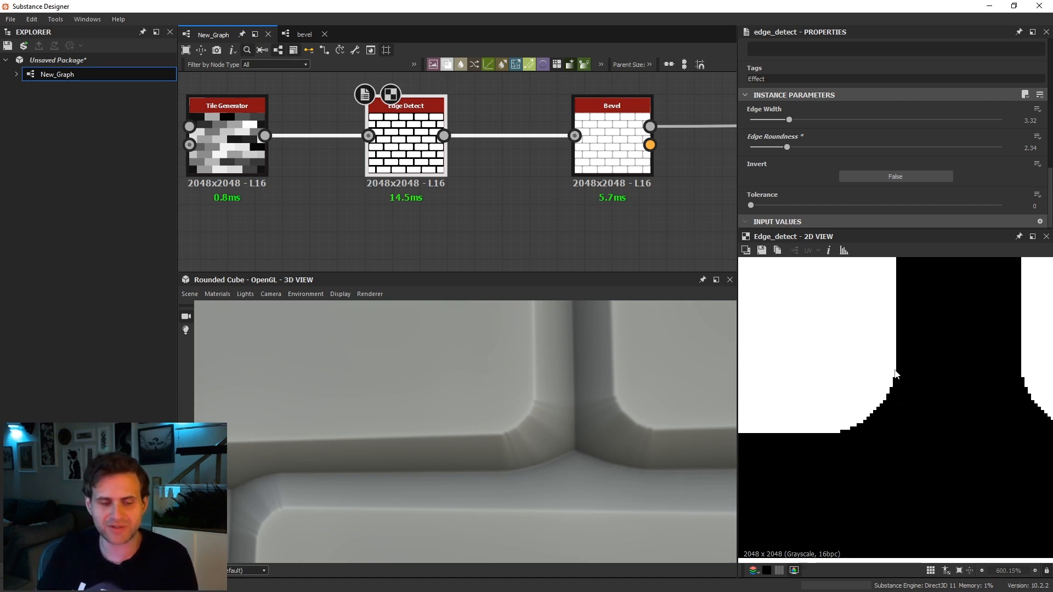
scroll(894, 384, up, 2)
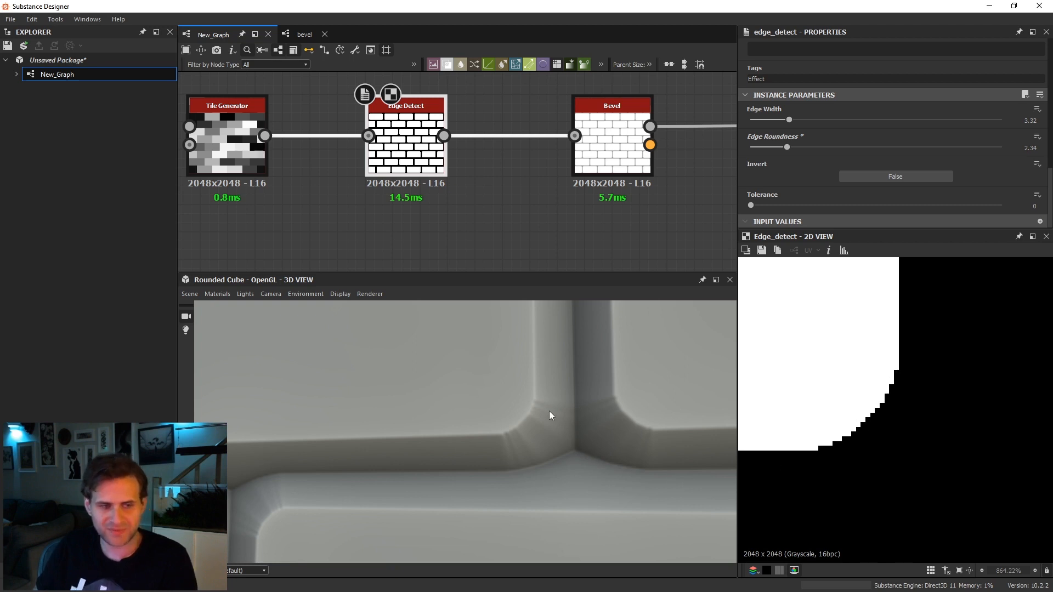
Compare the Bevel node's height output with the Edge Detect mask at the same brick corner in the 2D view.
double_click(604, 181)
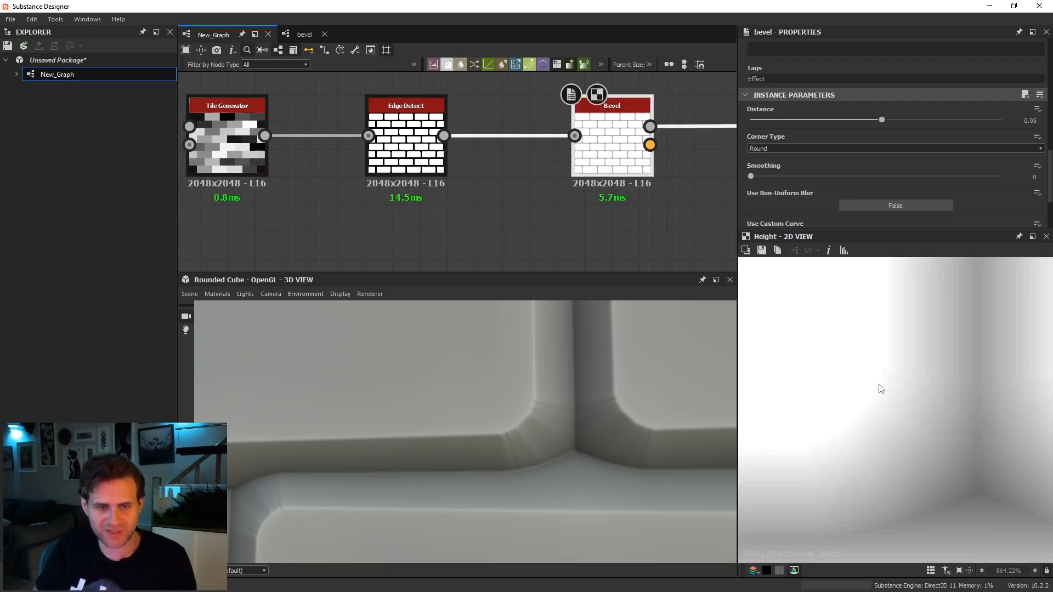
double_click(413, 156)
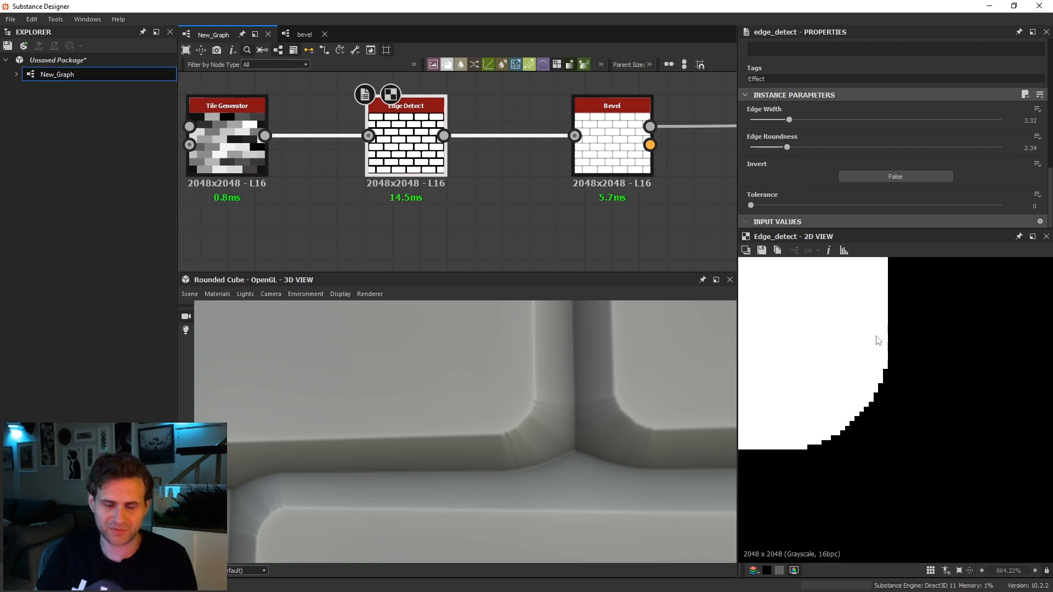
double_click(612, 145)
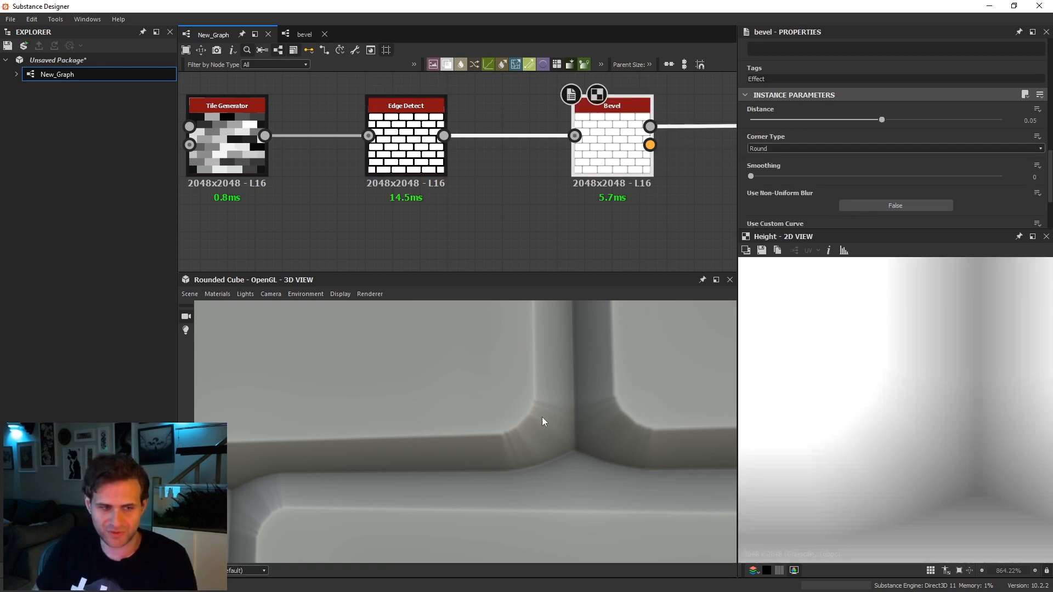
Try non-uniform blur on the Bevel node, raising its smoothing to 0.55 and then to 0.8.
scroll(548, 416, down, 2)
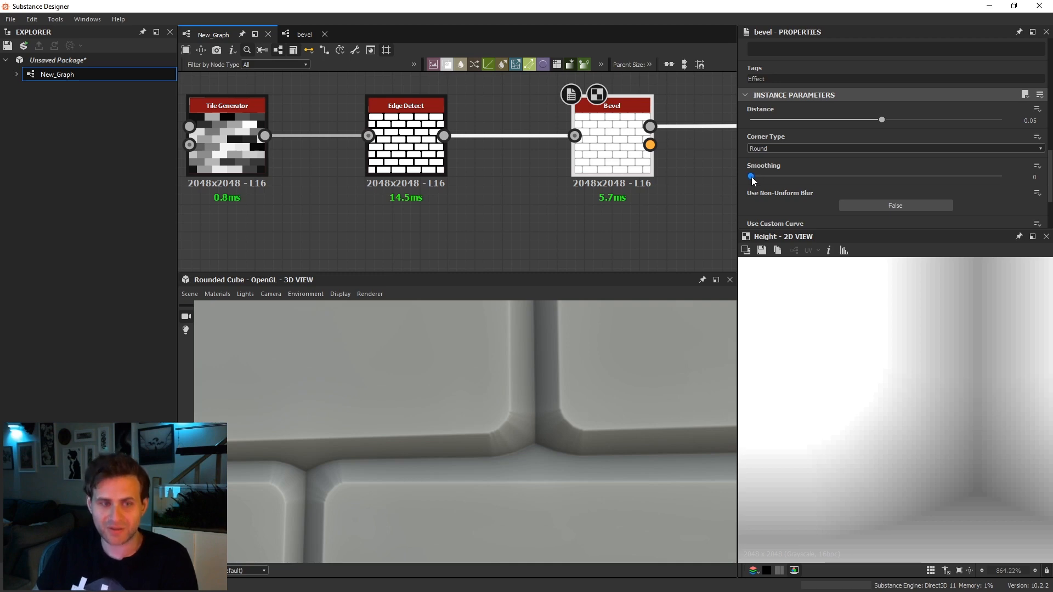
drag(754, 180, 779, 179)
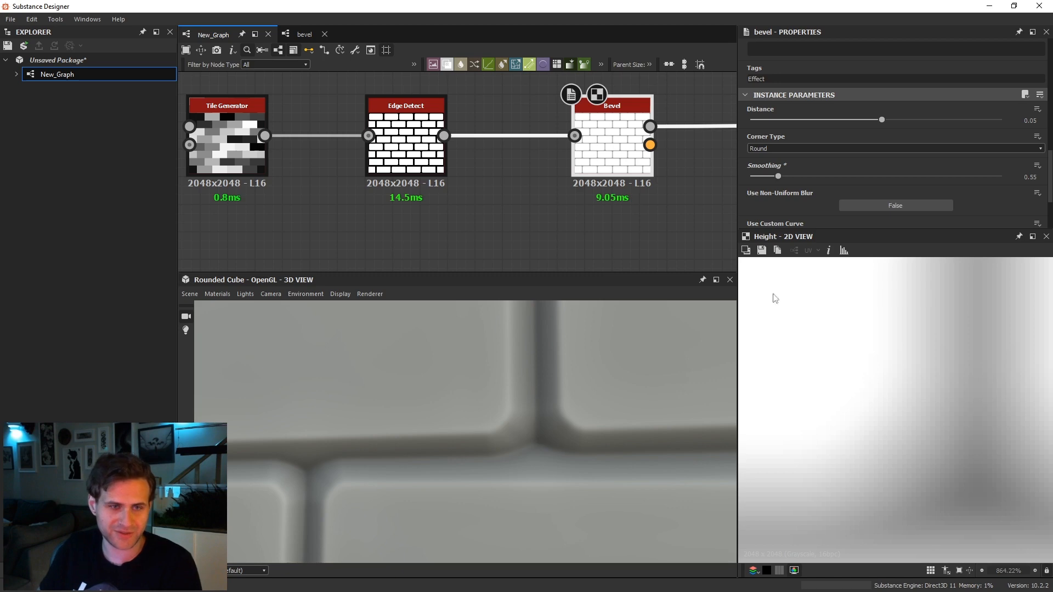
click(867, 206)
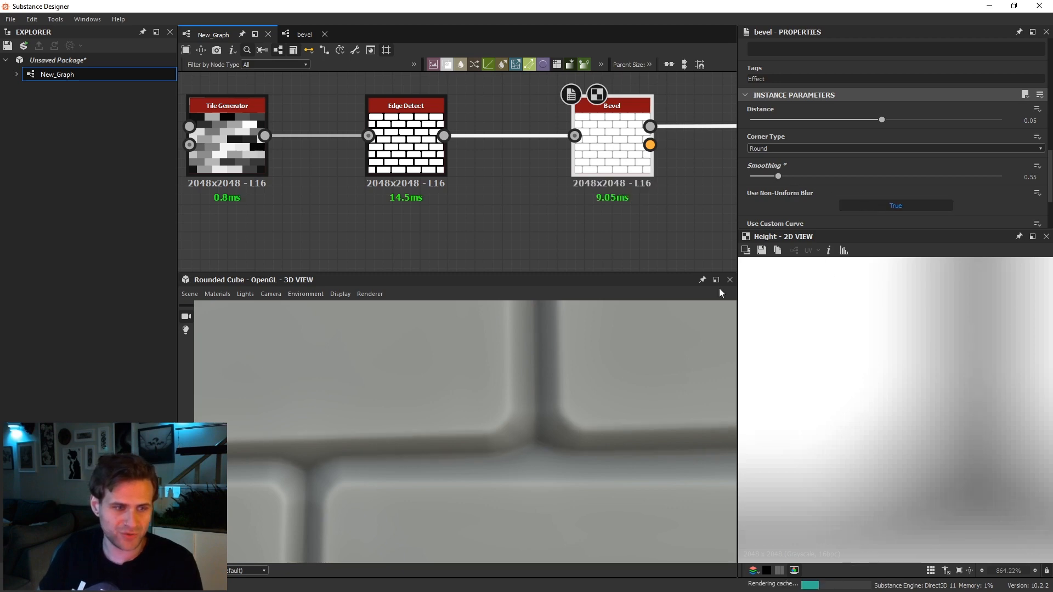
scroll(575, 452, down, 2)
drag(777, 176, 790, 177)
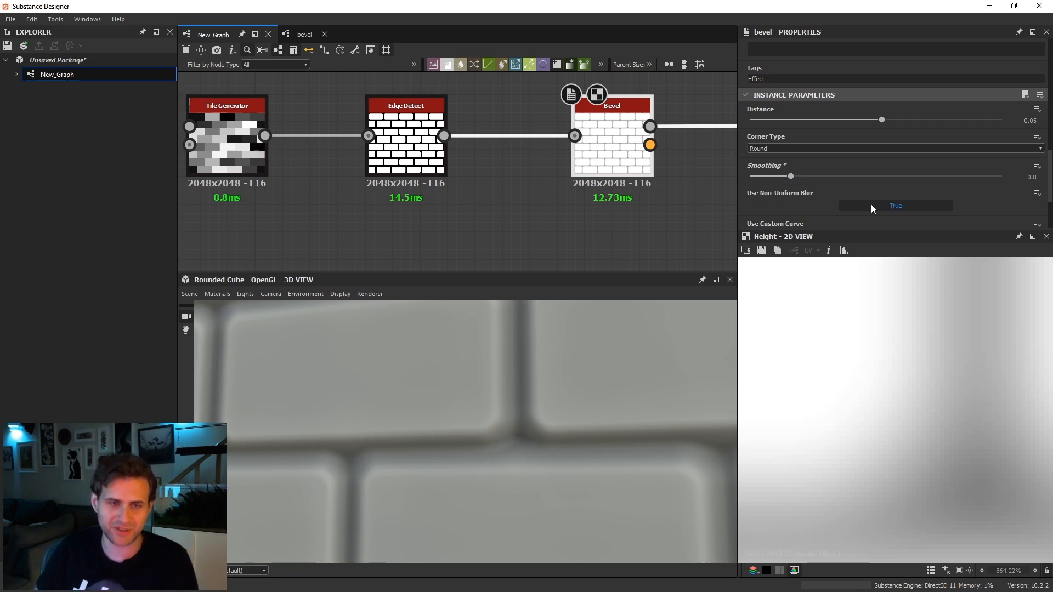
Turn off the Bevel node's non-uniform blur, reset its smoothing to 0 and shift the node slightly toward Edge Detect.
click(847, 205)
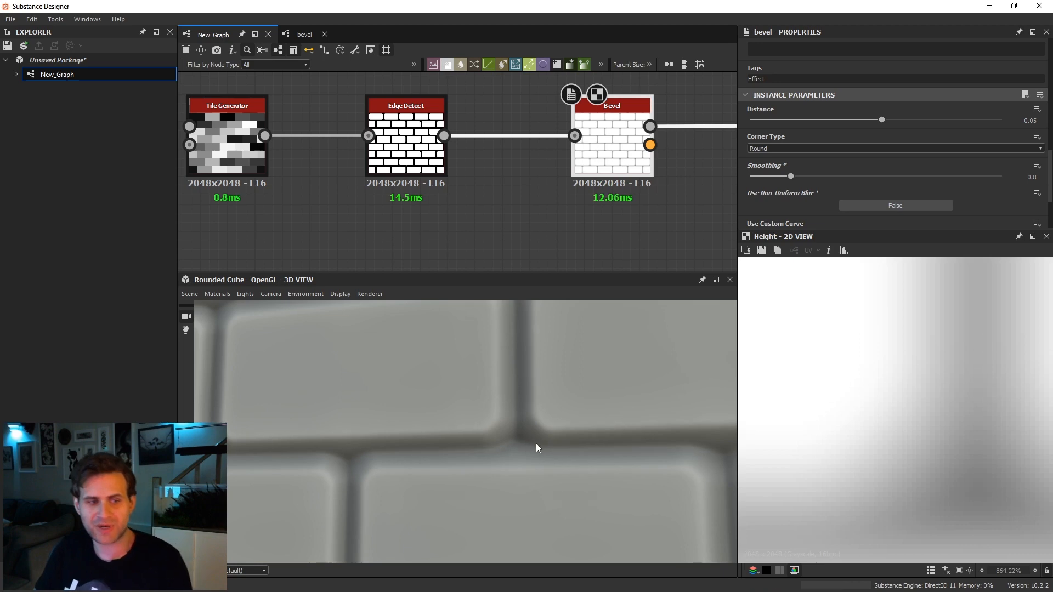
drag(627, 157, 599, 157)
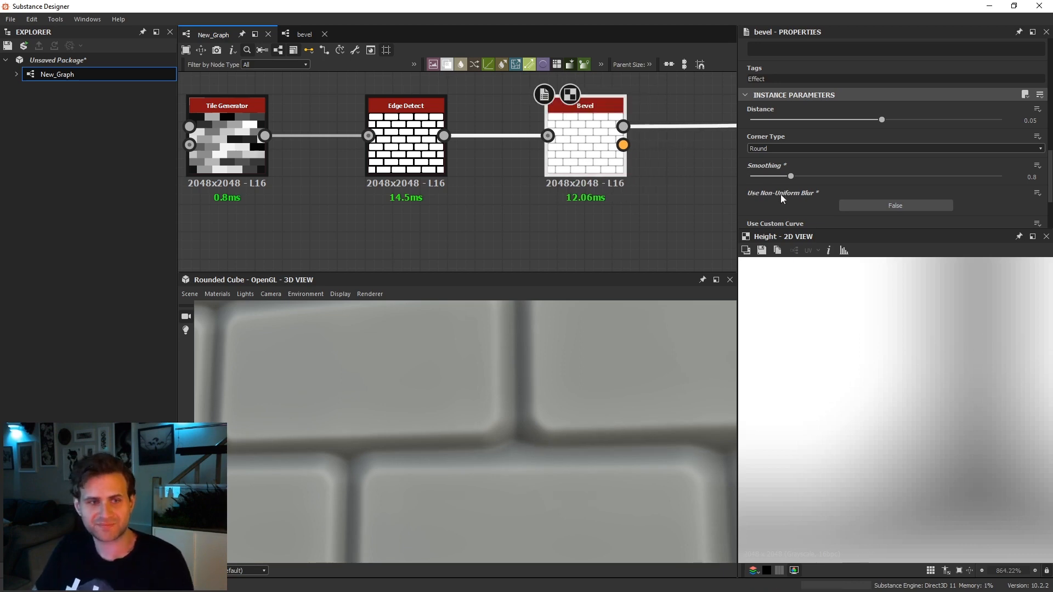
drag(790, 176, 749, 178)
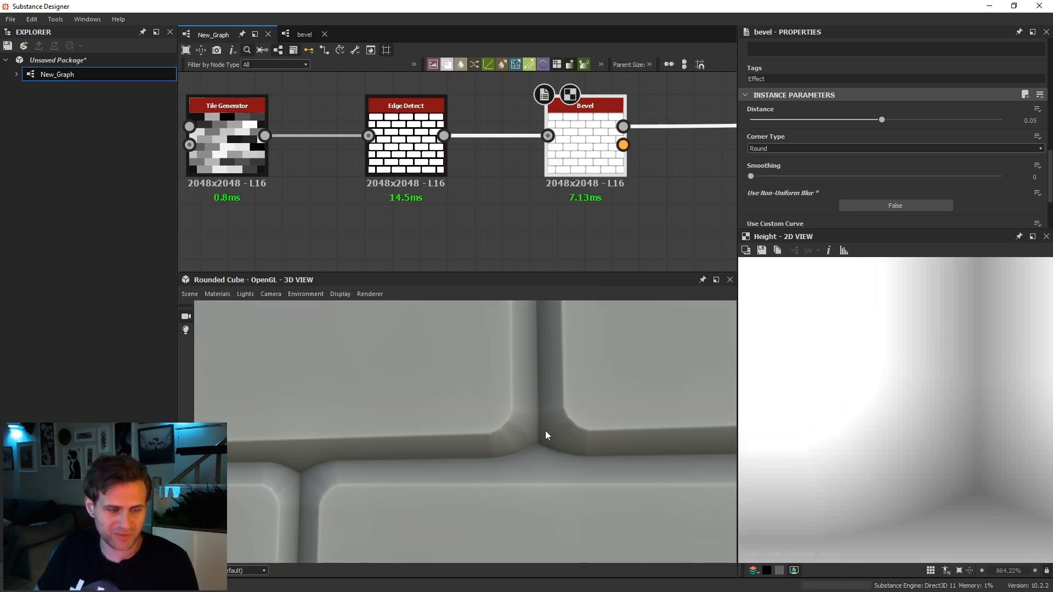
Add a Non Uniform Blur Grayscale node below the Bevel node.
key(space)
text(n)
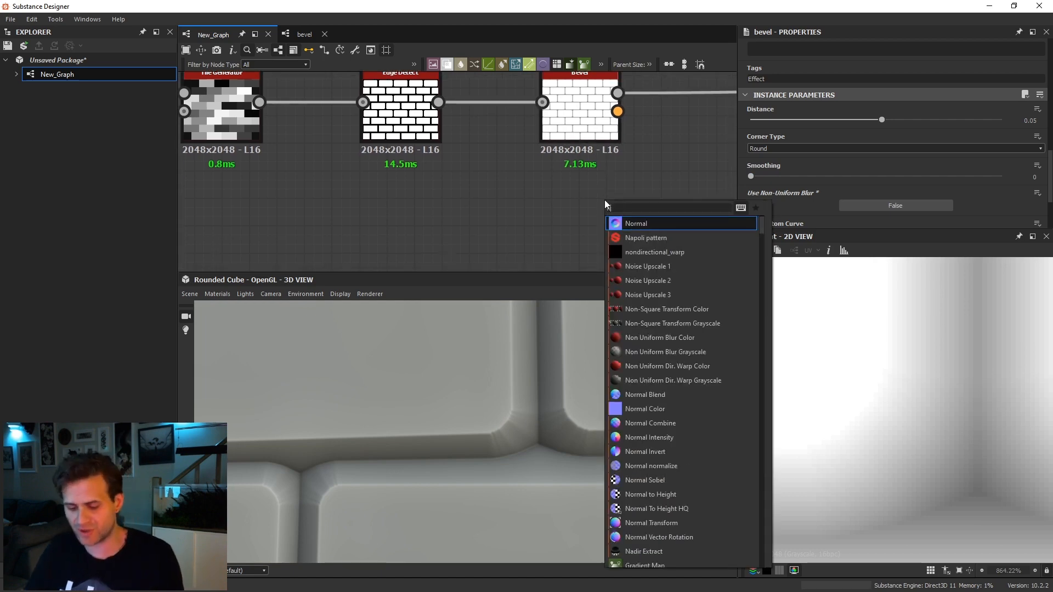
text(io)
key(BackSpace)
key(BackSpace)
key(BackSpace)
text(non)
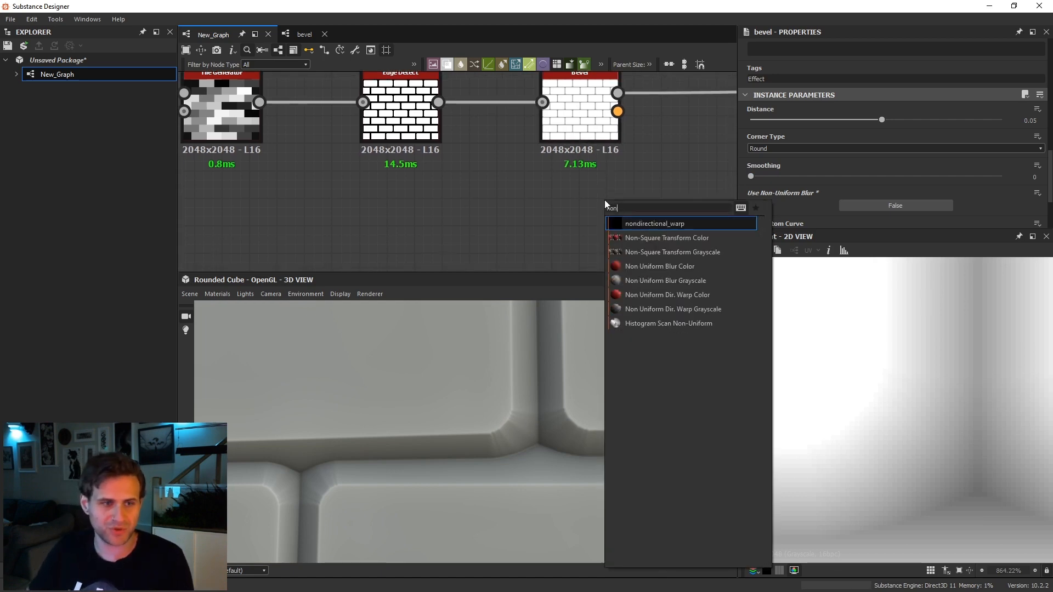
click(693, 282)
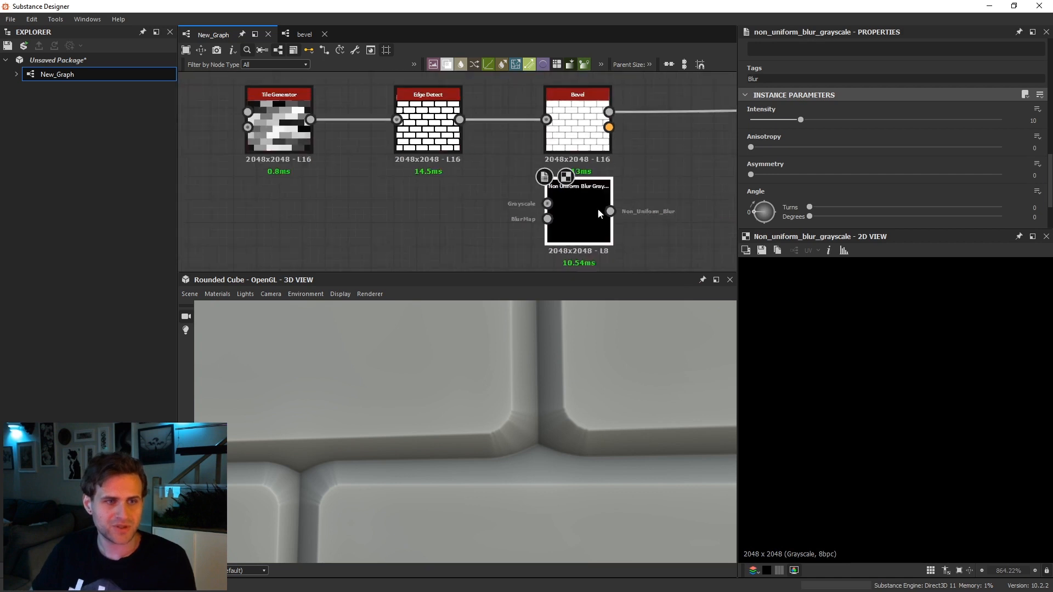
Place the Non Uniform Blur Grayscale node below and beyond the Bevel, and feed the Bevel's height into its Grayscale input.
drag(597, 210, 595, 233)
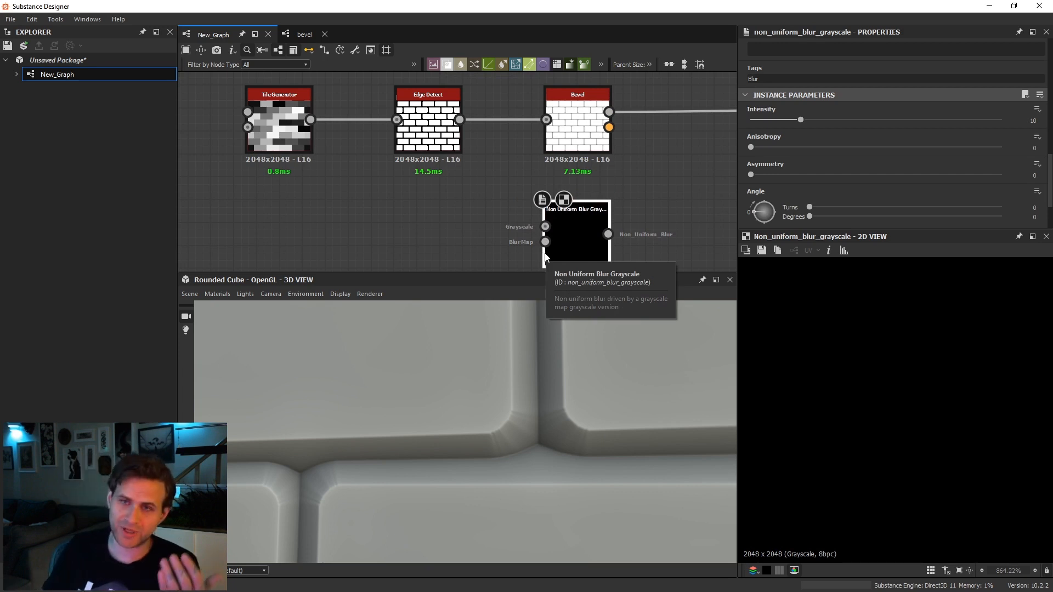
scroll(460, 132, up, 1)
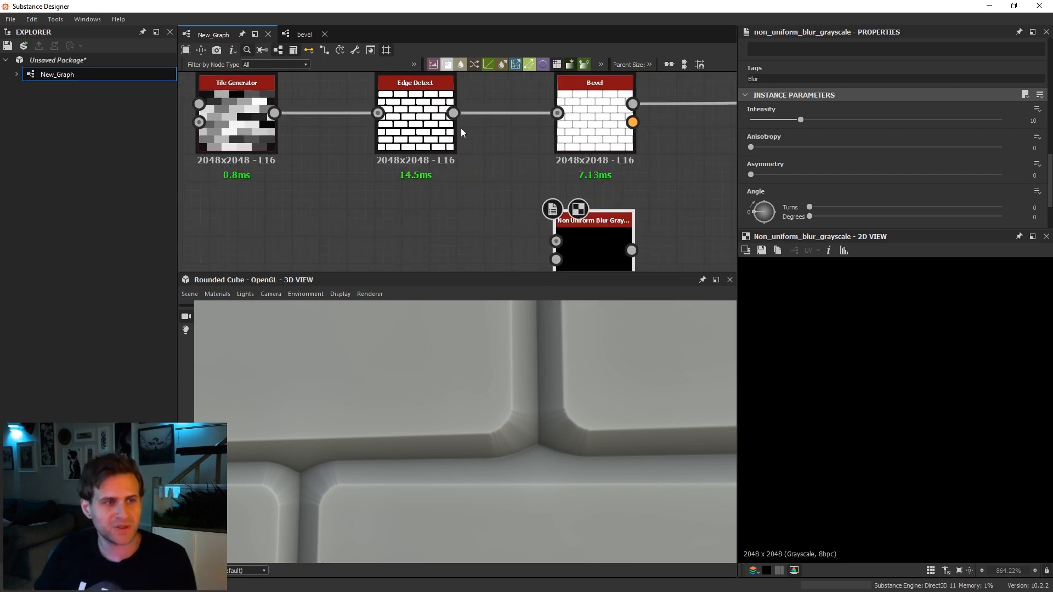
scroll(528, 174, down, 2)
scroll(558, 118, up, 1)
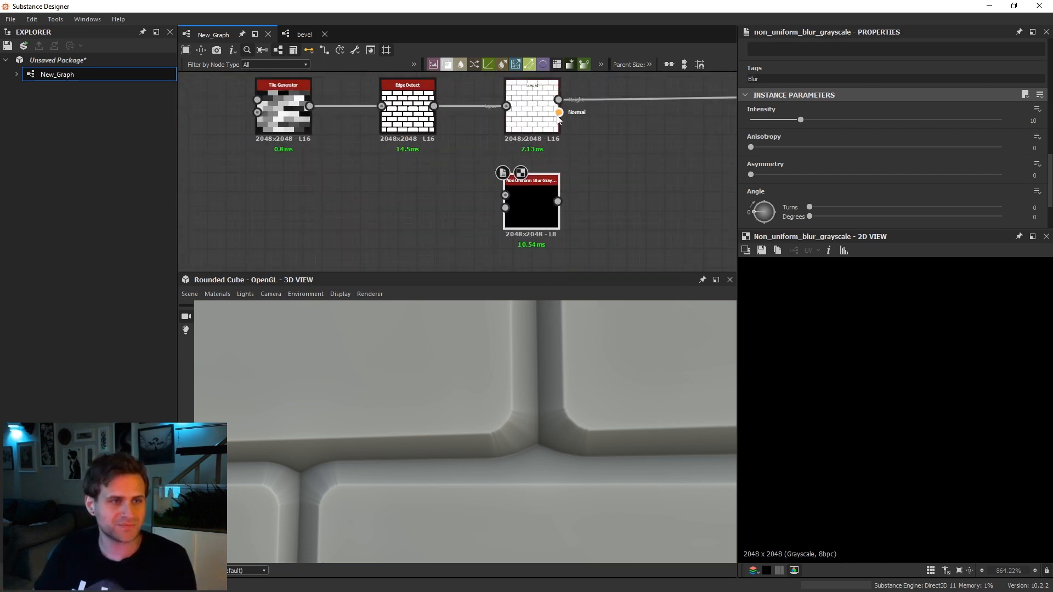
drag(529, 205, 557, 205)
middle_drag(596, 158, 614, 158)
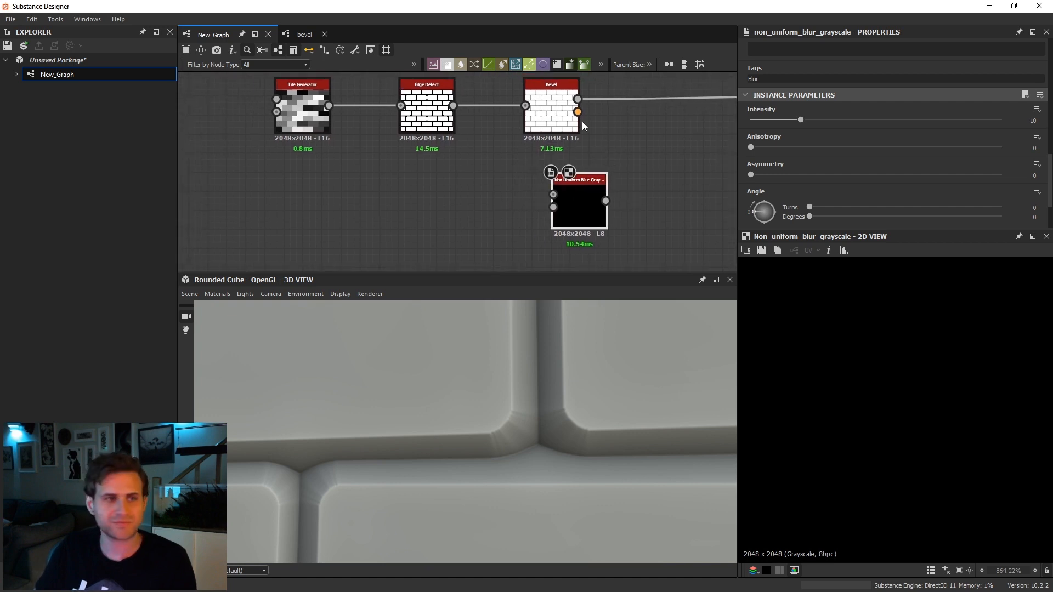
drag(577, 100, 629, 199)
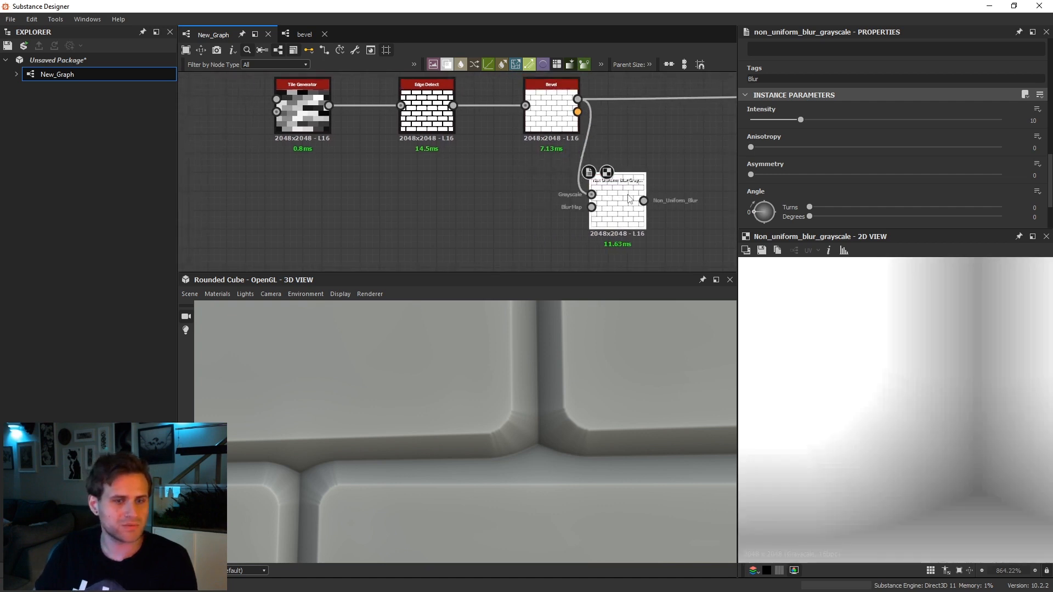
middle_drag(510, 171, 499, 175)
Add a Histogram Scan node beside the Non Uniform Blur Grayscale node and feed it the Bevel's height output.
double_click(426, 124)
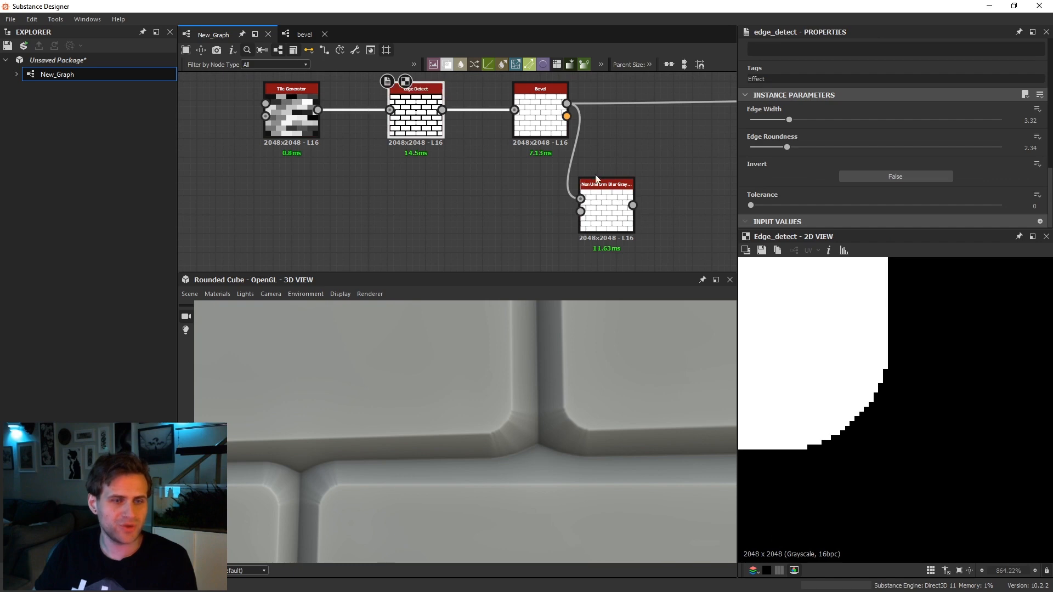
drag(596, 178, 616, 179)
middle_drag(547, 177, 546, 180)
key(space)
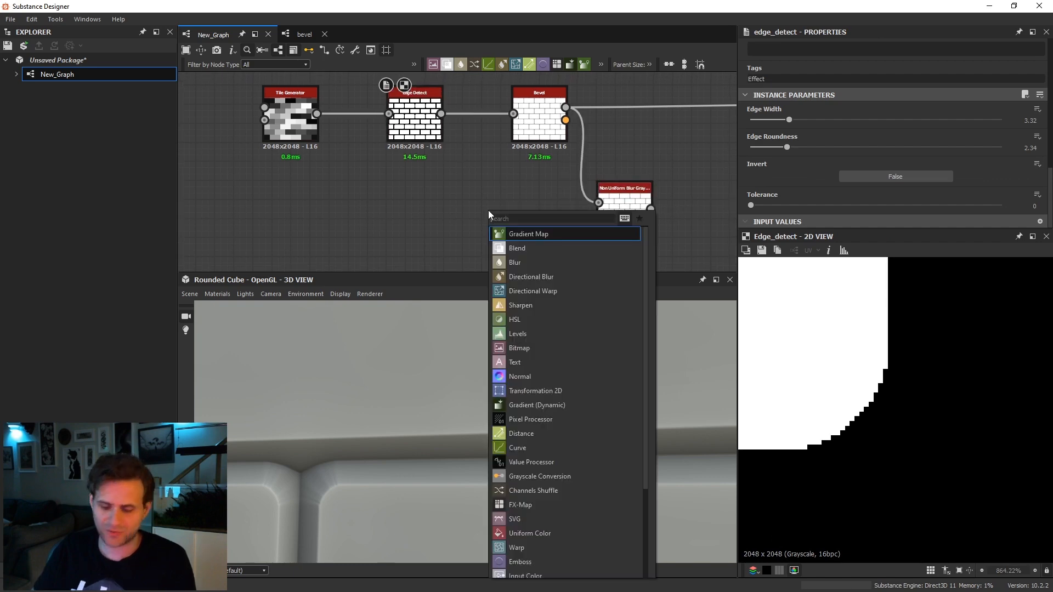
text(hist)
click(548, 250)
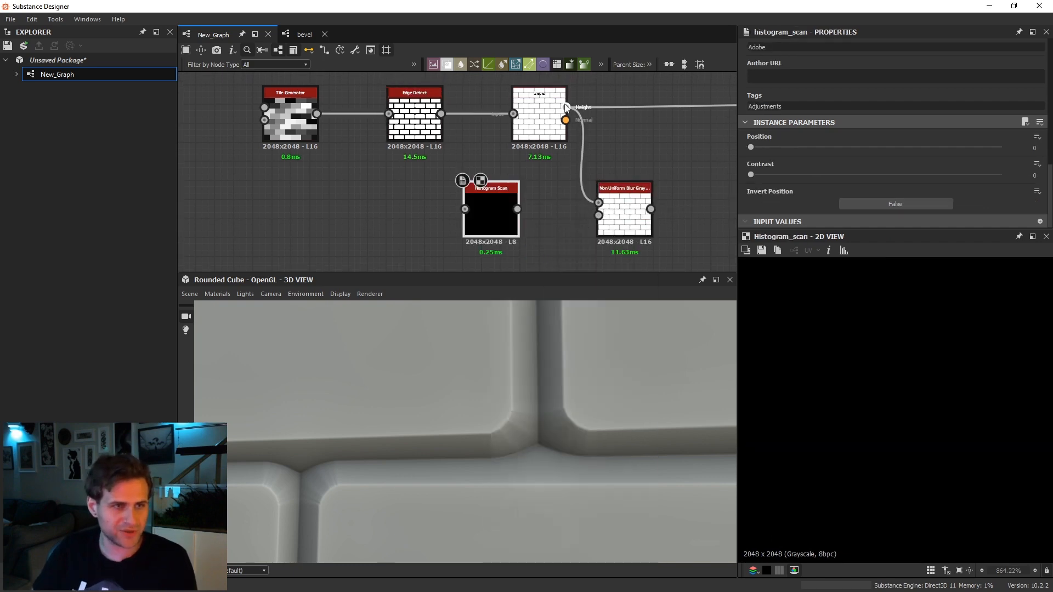
drag(566, 107, 495, 206)
Set the Histogram Scan's position to 0.35 and contrast to 0.96 to isolate the gaps between bricks.
drag(755, 147, 991, 175)
scroll(963, 361, down, 2)
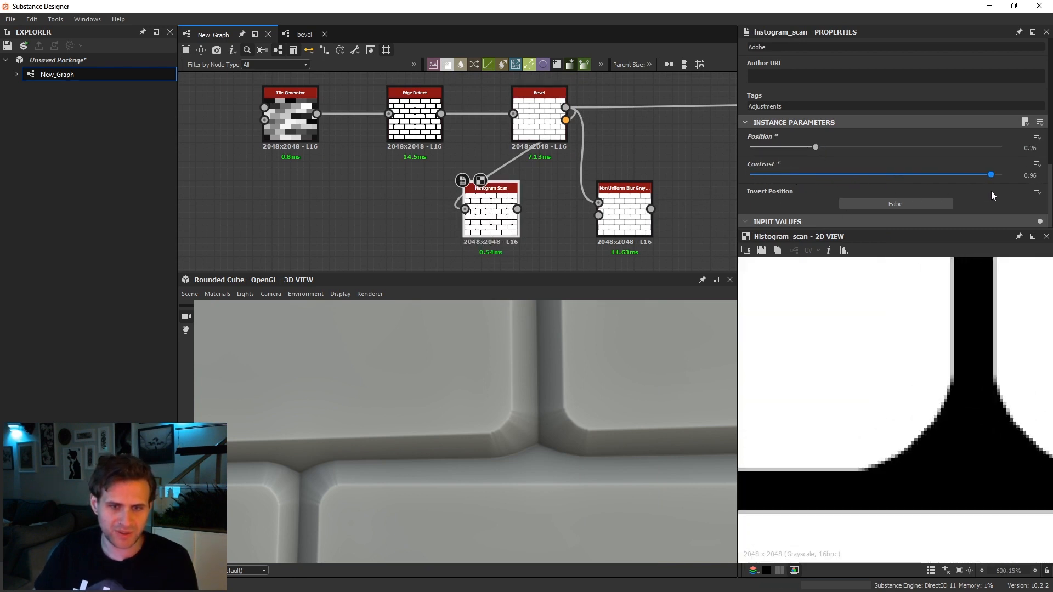
drag(815, 147, 837, 147)
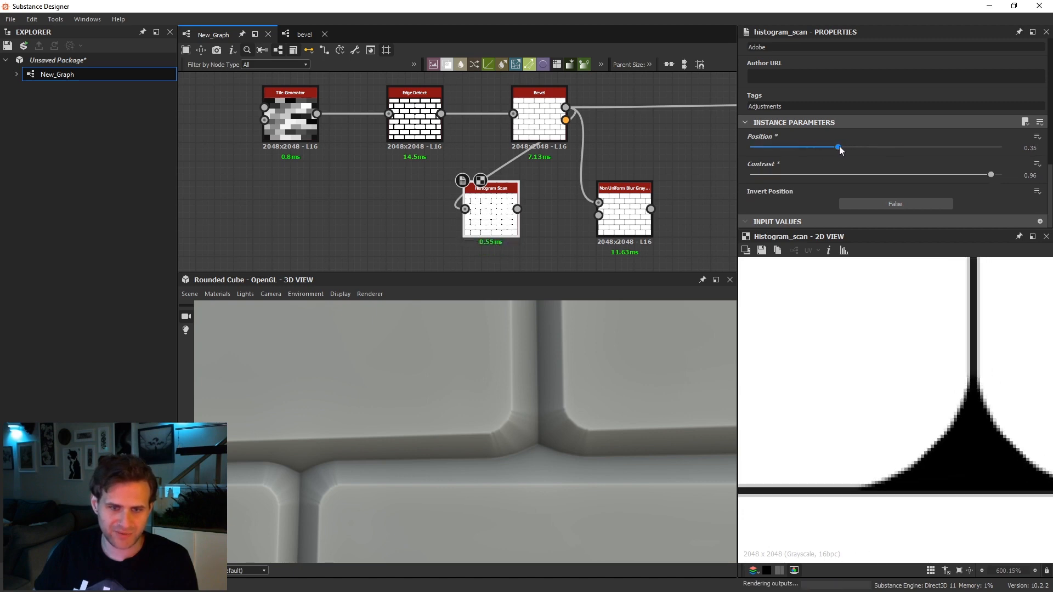
scroll(975, 329, down, 5)
scroll(902, 429, up, 3)
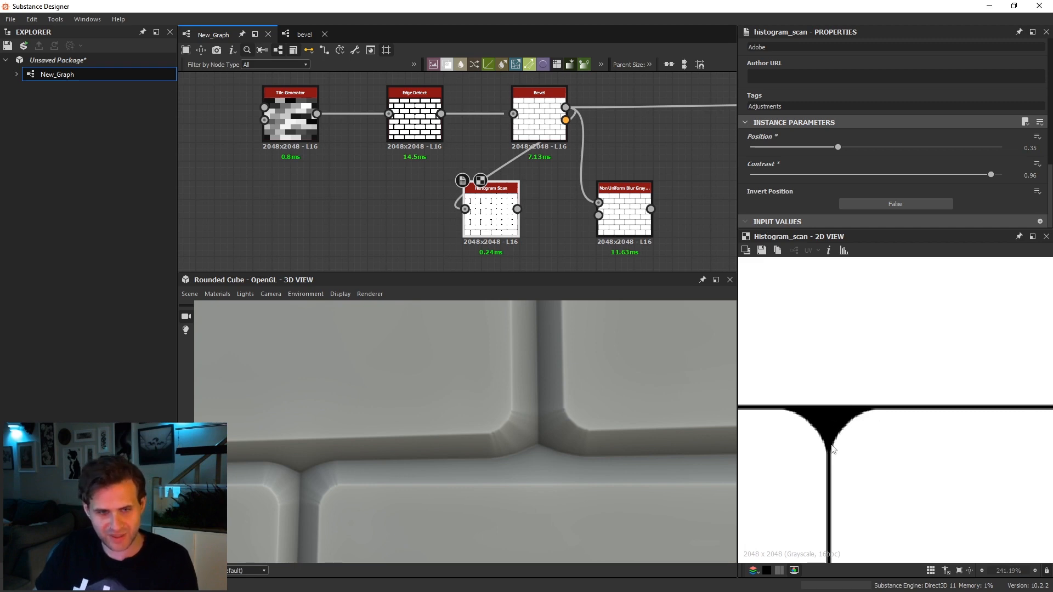
Use the Histogram Scan output as the blur map of Non Uniform Blur Grayscale, with 16 samples and 9 blades.
drag(517, 210, 629, 215)
scroll(627, 198, up, 1)
scroll(783, 192, down, 2)
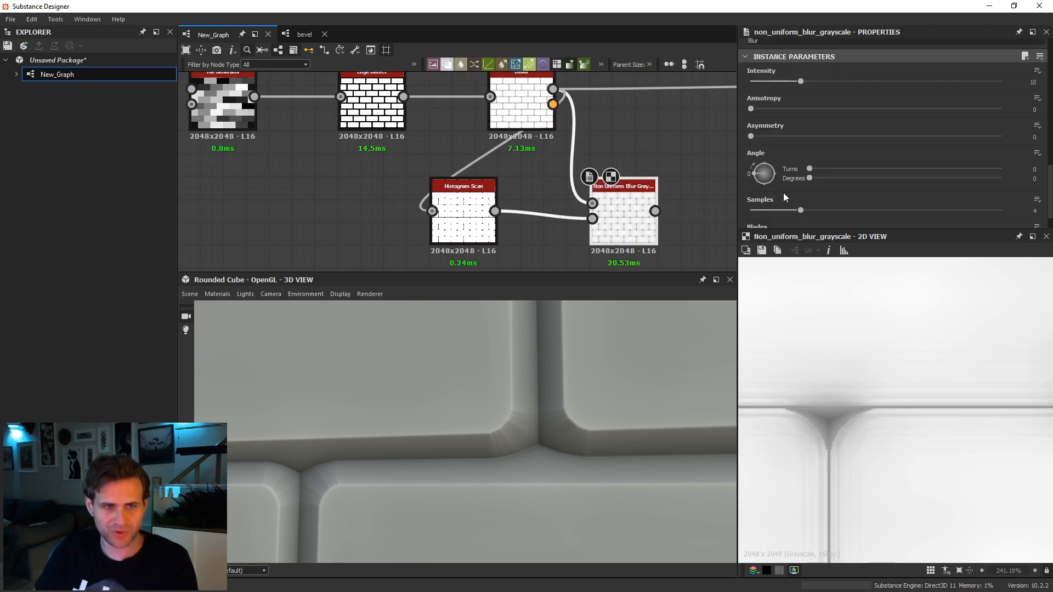
drag(814, 209, 1013, 275)
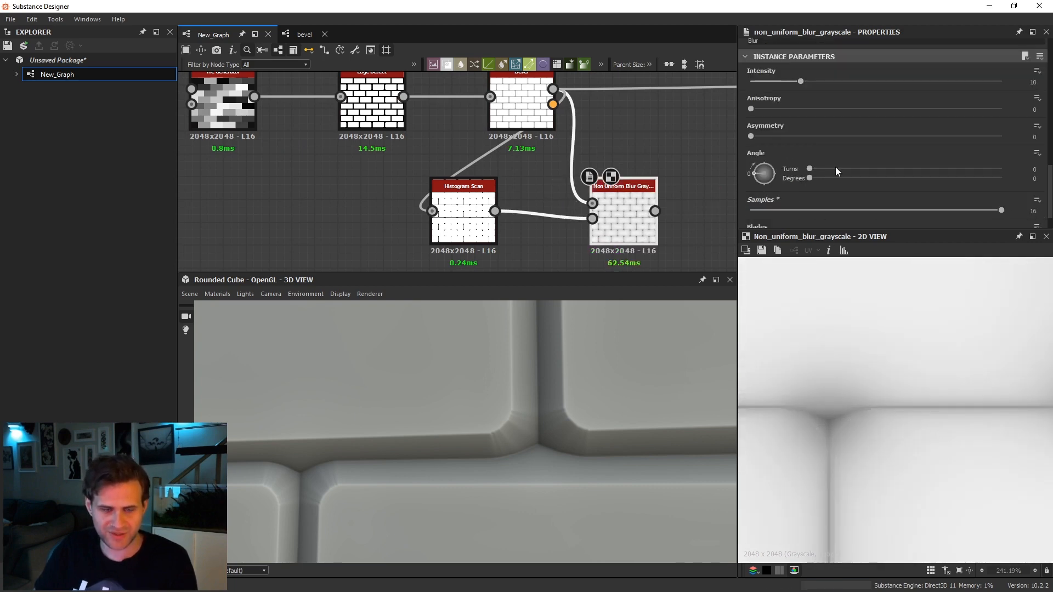
scroll(832, 154, down, 1)
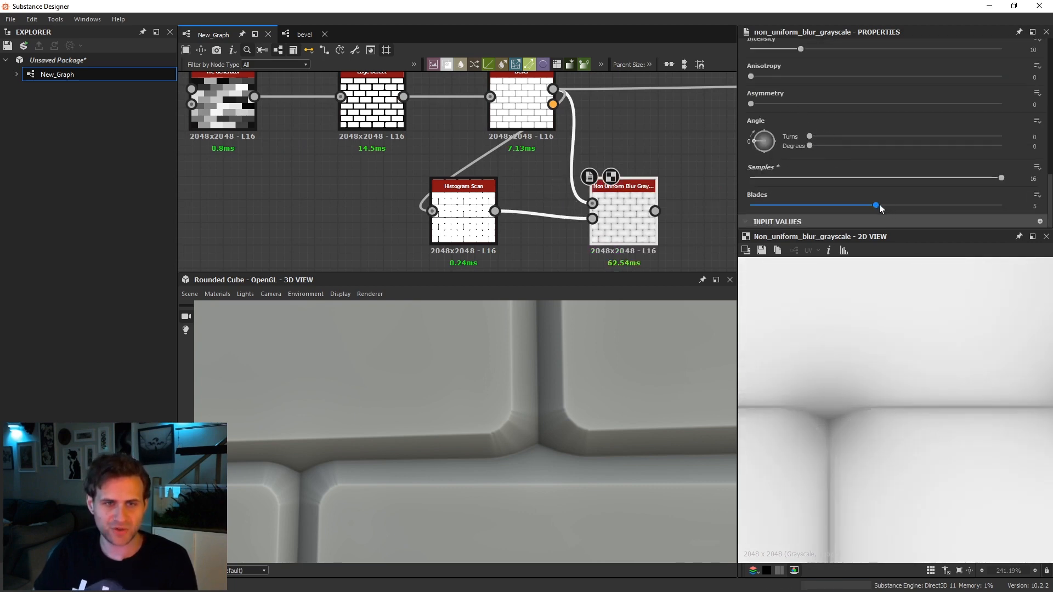
drag(877, 204, 999, 204)
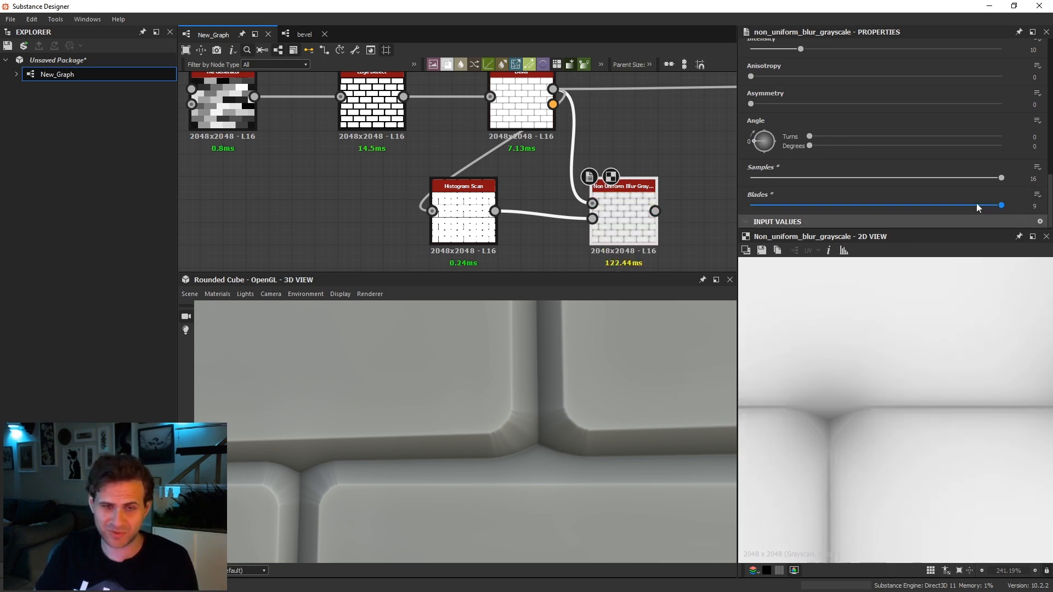
Lower the Non Uniform Blur Grayscale intensity to 0.33 and check the brick junction in the 2D view.
middle_drag(630, 242, 584, 256)
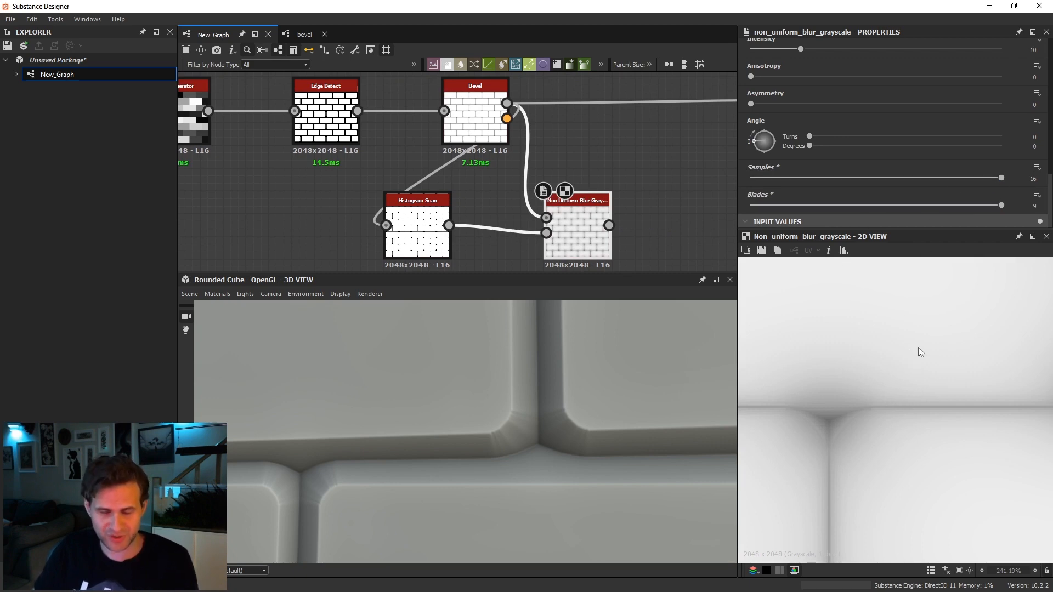
scroll(879, 100, up, 3)
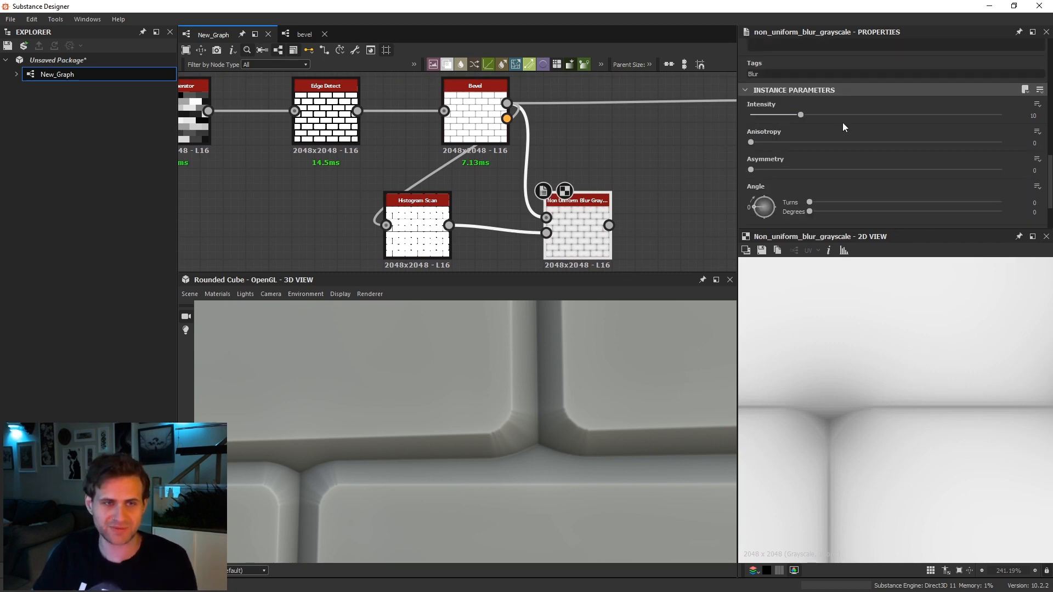
drag(800, 115, 752, 117)
scroll(872, 415, up, 2)
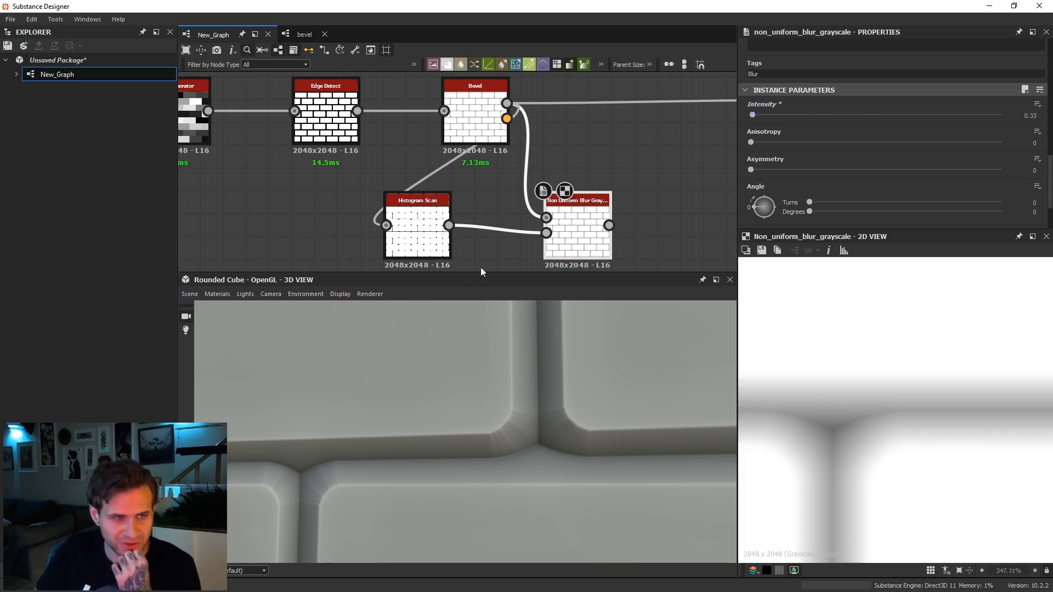
Move the Bevel's downstream link to the Non Uniform Blur Grayscale output and set the blur intensity to 0.44.
click(417, 236)
scroll(847, 427, up, 2)
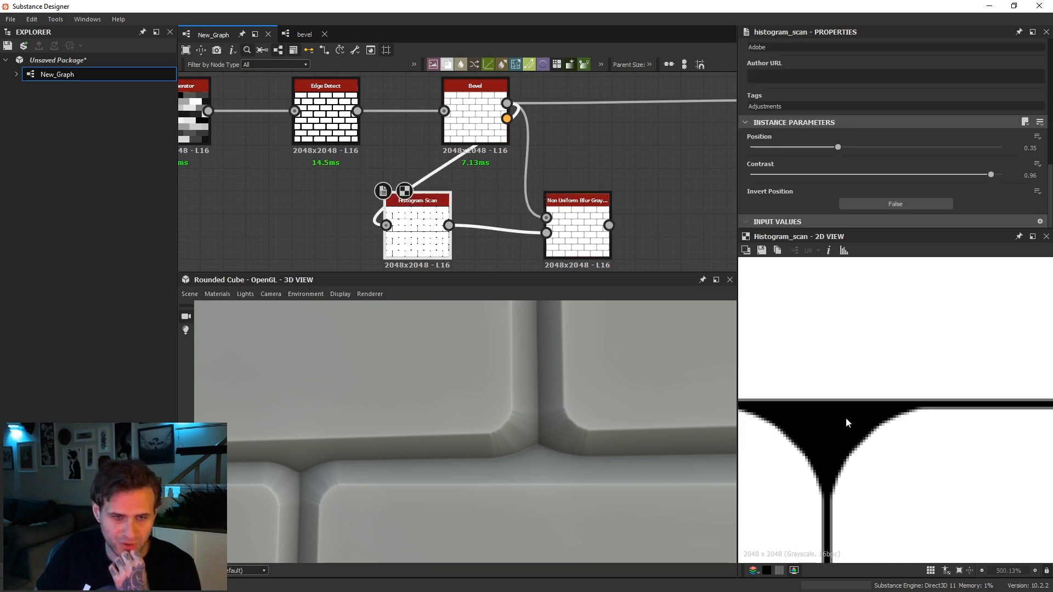
shift+drag(507, 103, 609, 225)
click(581, 236)
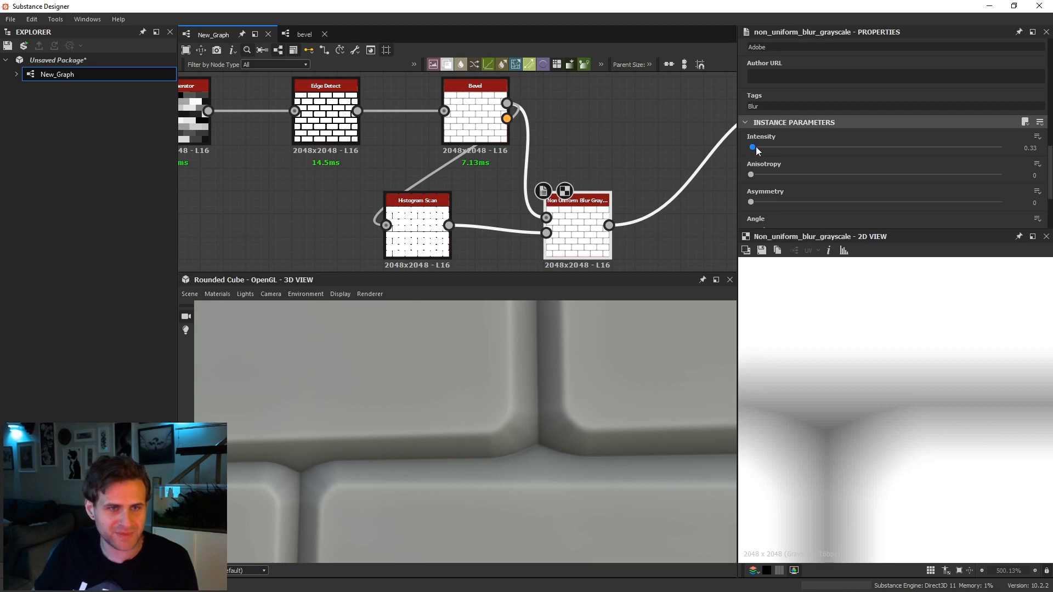
drag(756, 148, 752, 148)
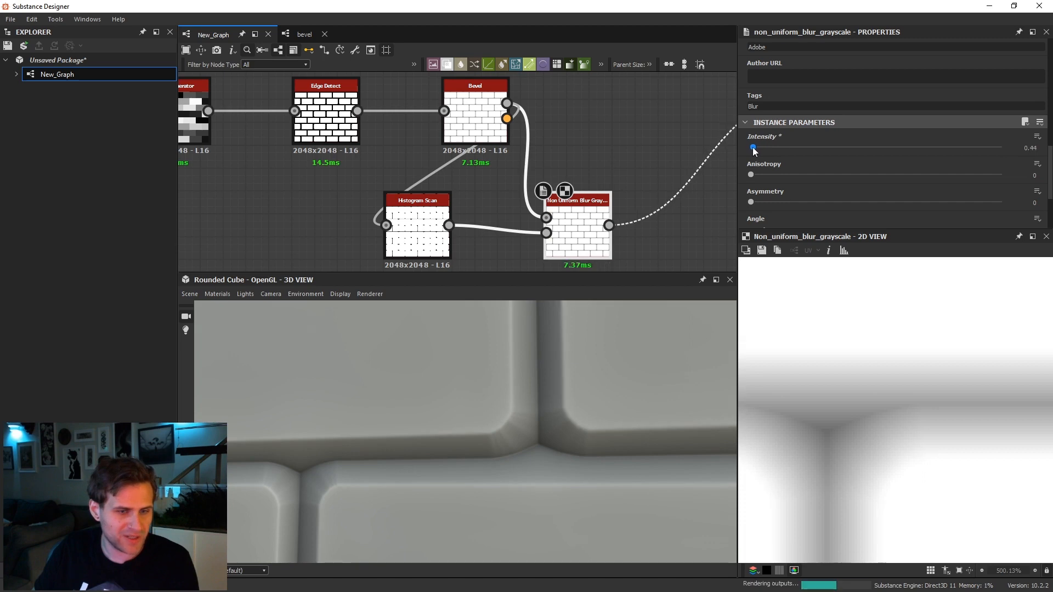
Compare the Histogram Scan mask with the Non Uniform Blur Grayscale output at the brick junction in the 2D view.
double_click(417, 231)
scroll(845, 418, up, 3)
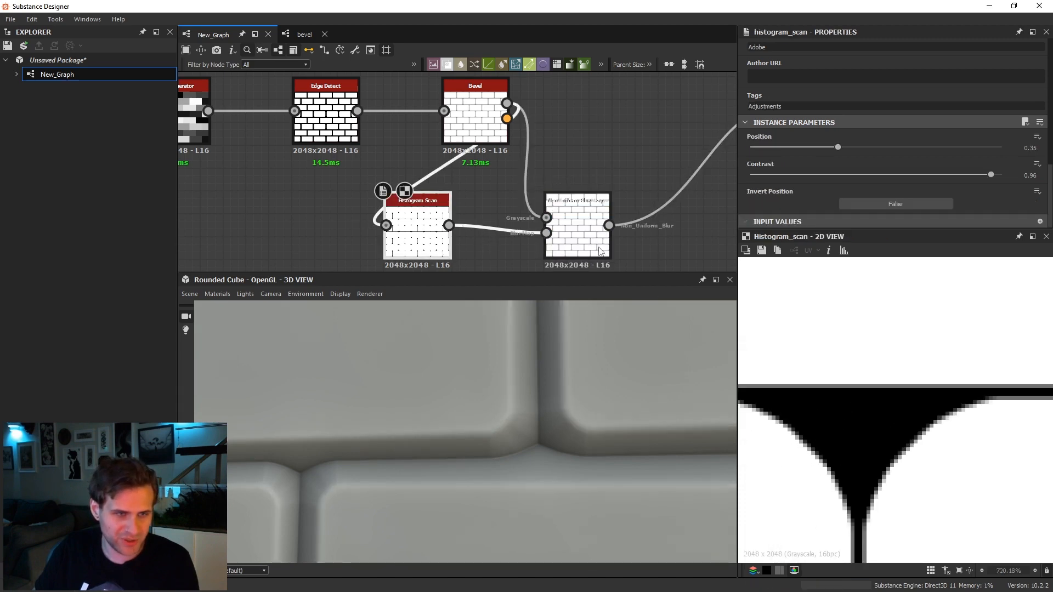
double_click(578, 235)
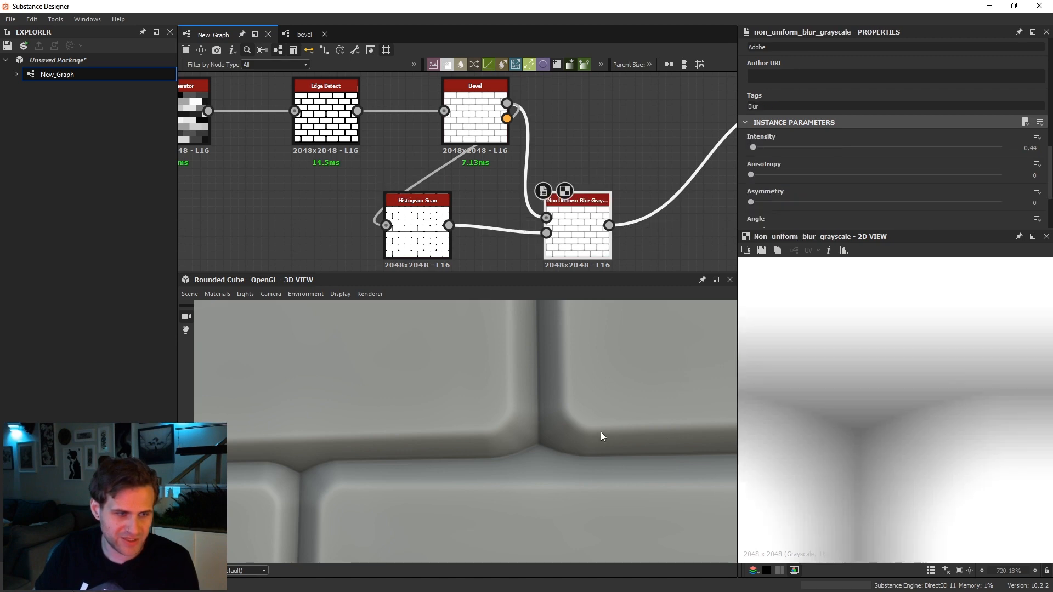
Examine the blurred brick bevels and corners in the 3D preview, both close up and across the wall.
middle_drag(430, 471, 597, 426)
scroll(598, 422, up, 5)
ctrl+shift+right_drag(579, 405, 603, 409)
scroll(584, 407, down, 4)
scroll(631, 388, up, 3)
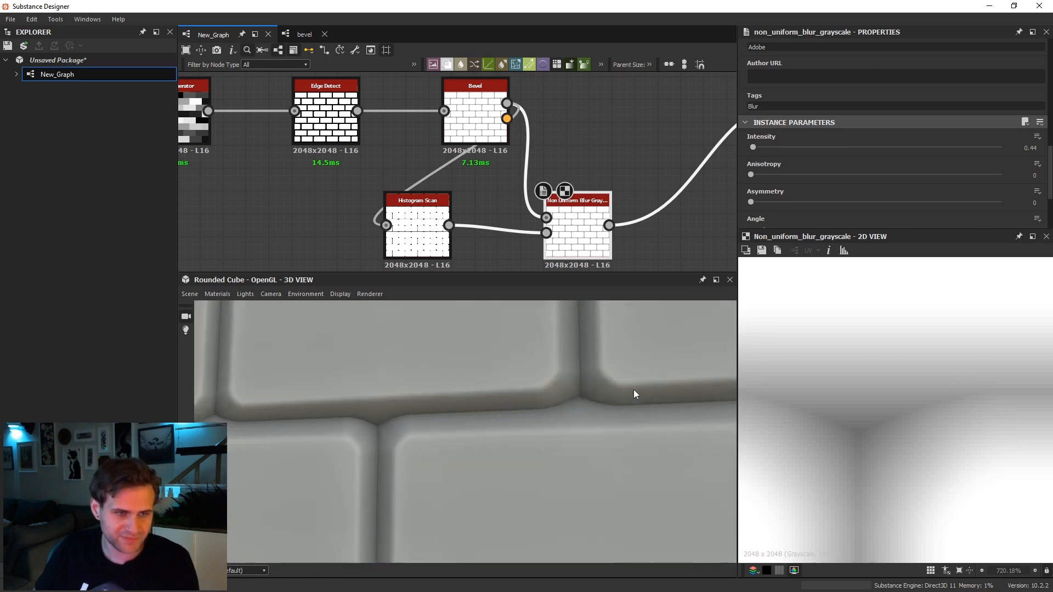
scroll(630, 389, down, 4)
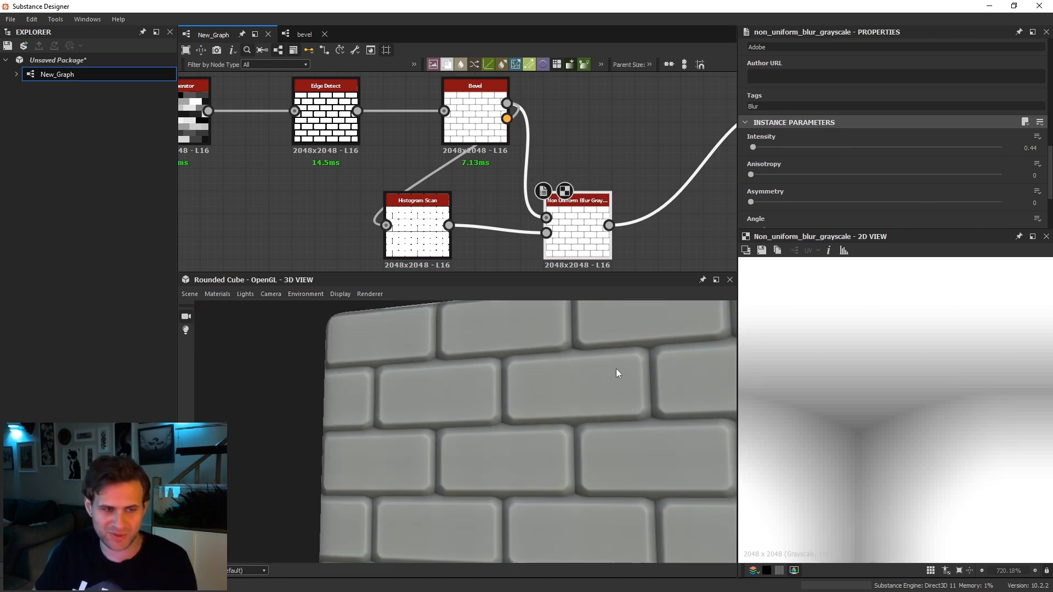
Insert a Levels node between the Non Uniform Blur Grayscale and its downstream node, slightly lowering the input white point.
scroll(607, 402, up, 4)
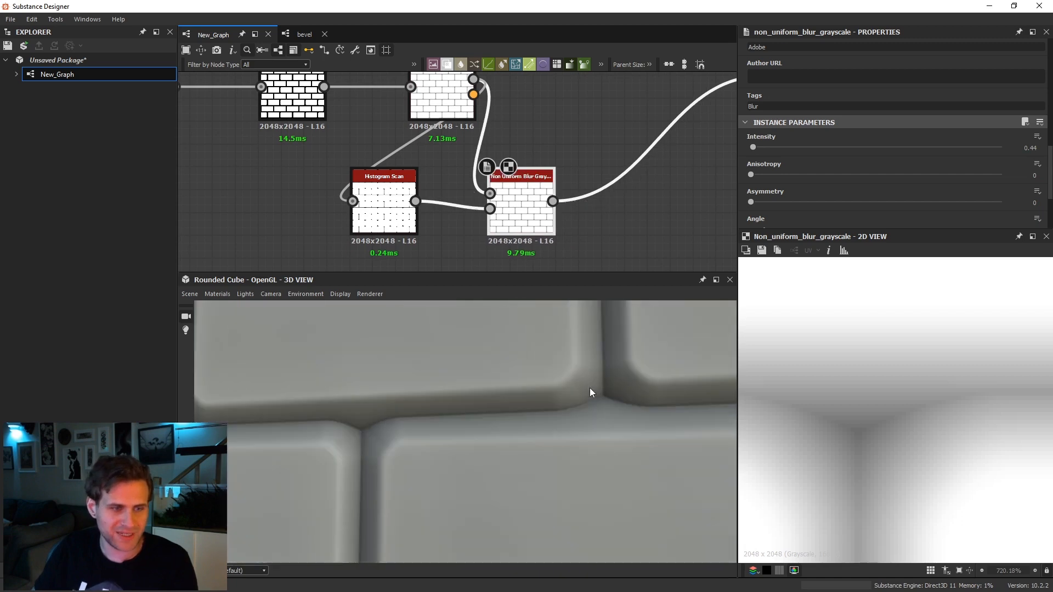
scroll(590, 387, up, 3)
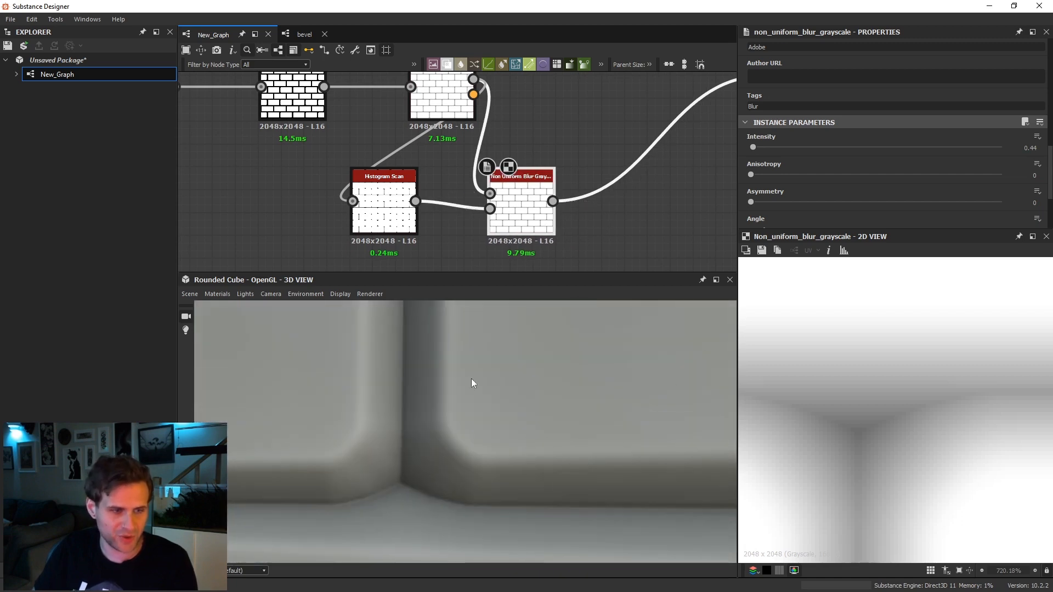
key(space)
text(levels)
key(Return)
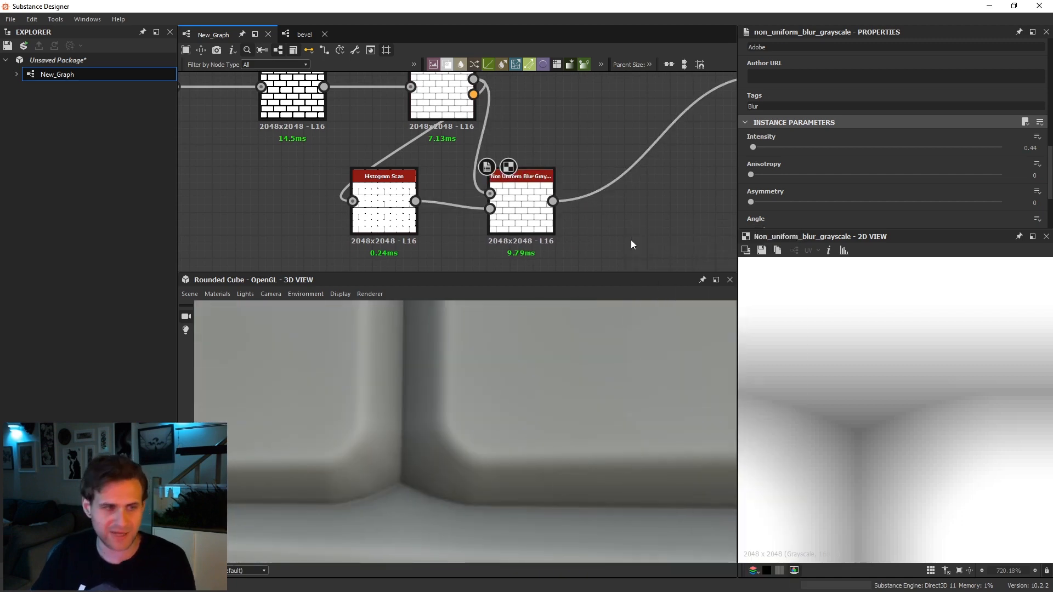
drag(552, 201, 636, 200)
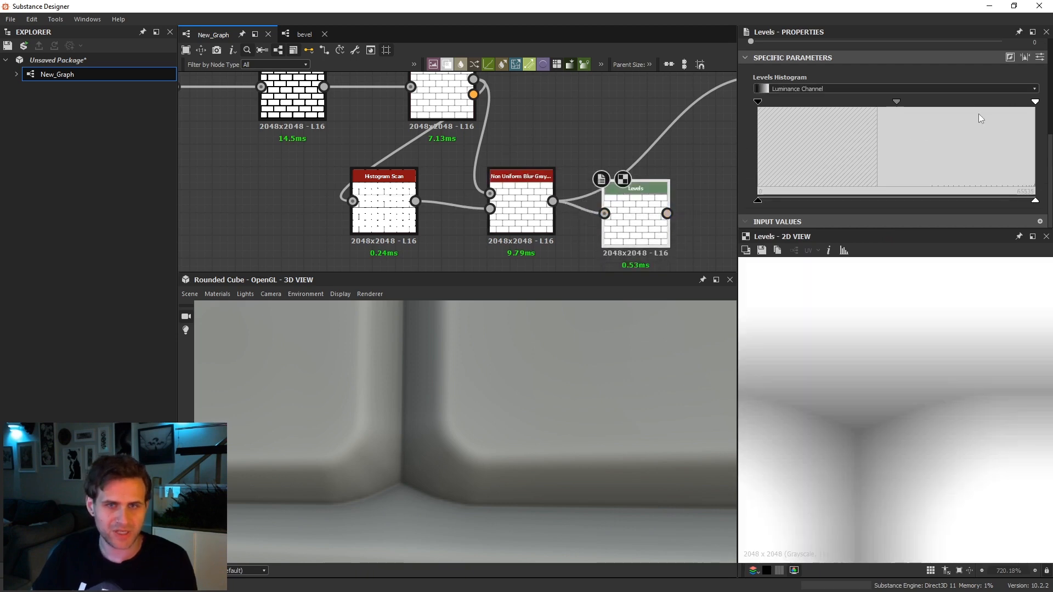
drag(1037, 106, 1023, 106)
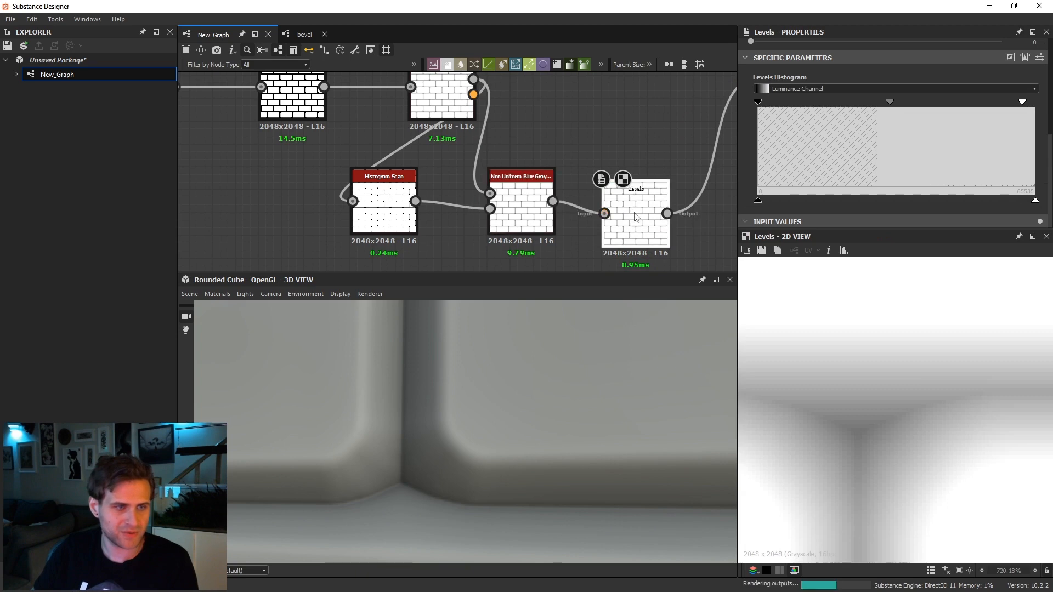
drag(636, 214, 636, 202)
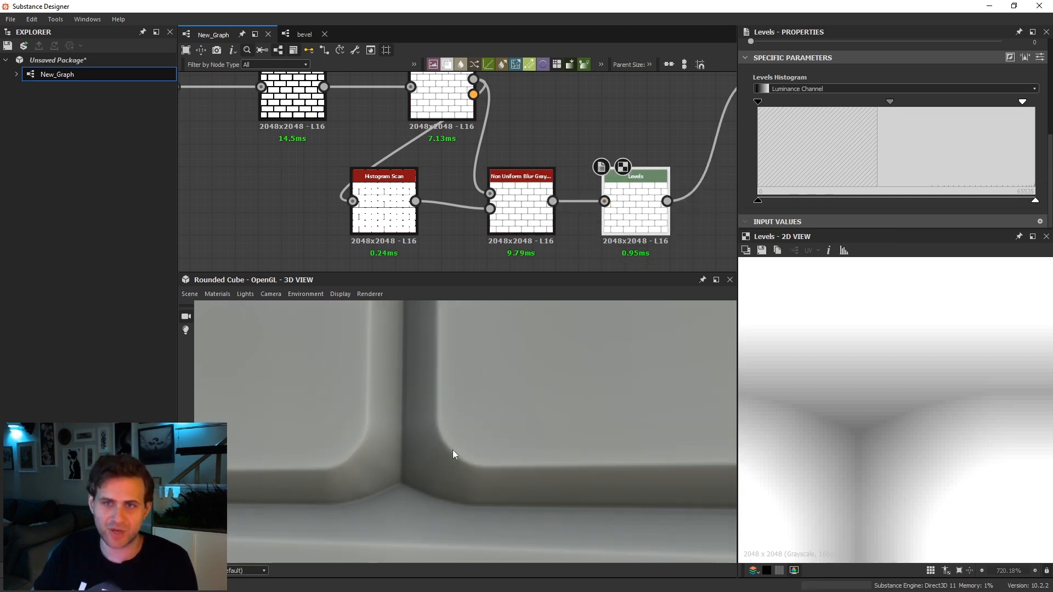
Examine the brick edges and corner junctions with the Levels adjustment in the 3D preview, from afar and close up.
scroll(527, 406, down, 5)
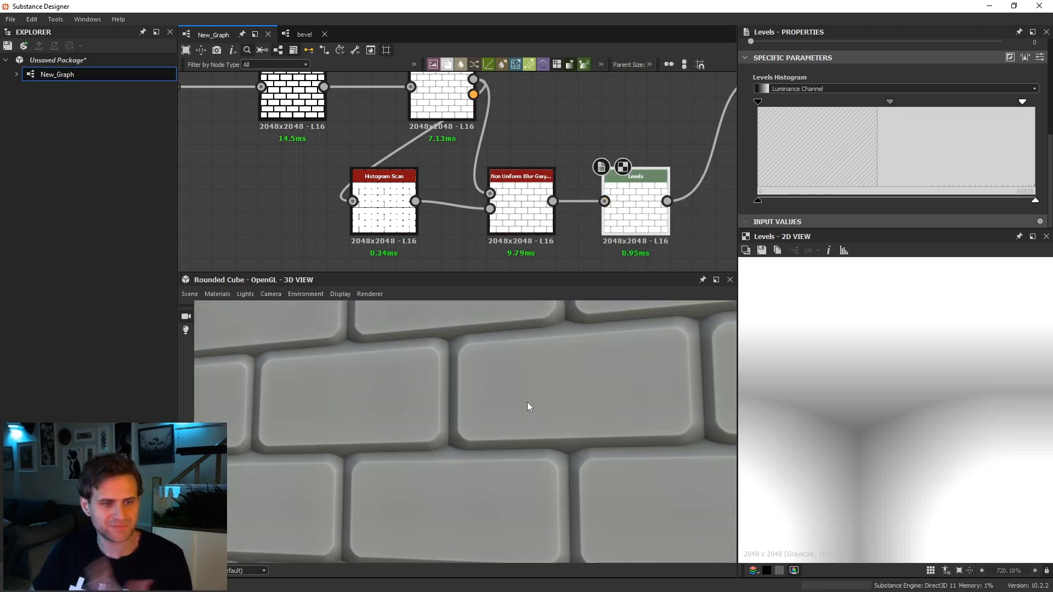
scroll(677, 383, up, 5)
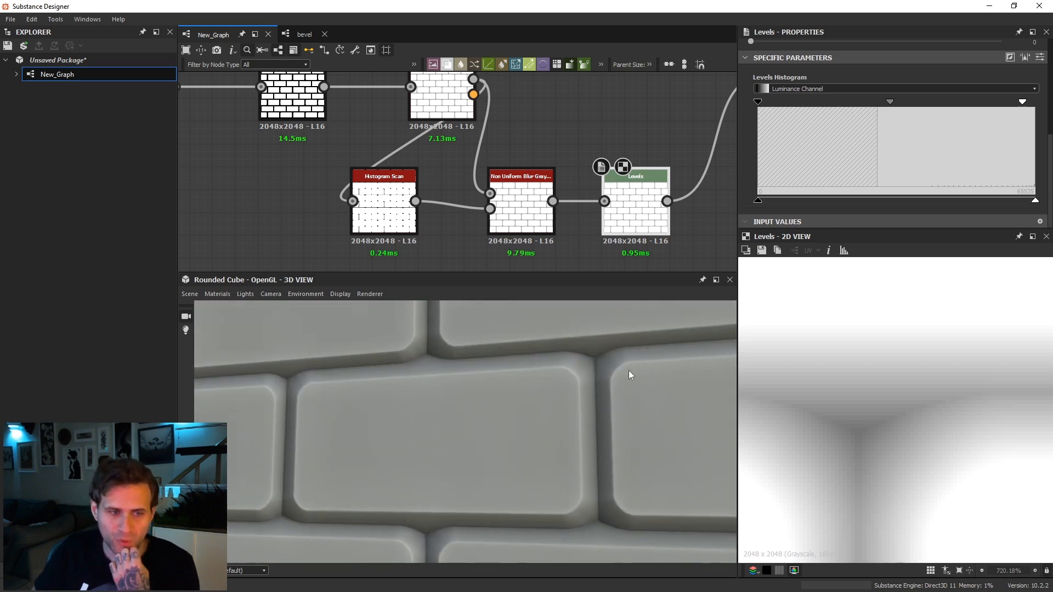
scroll(603, 342, up, 5)
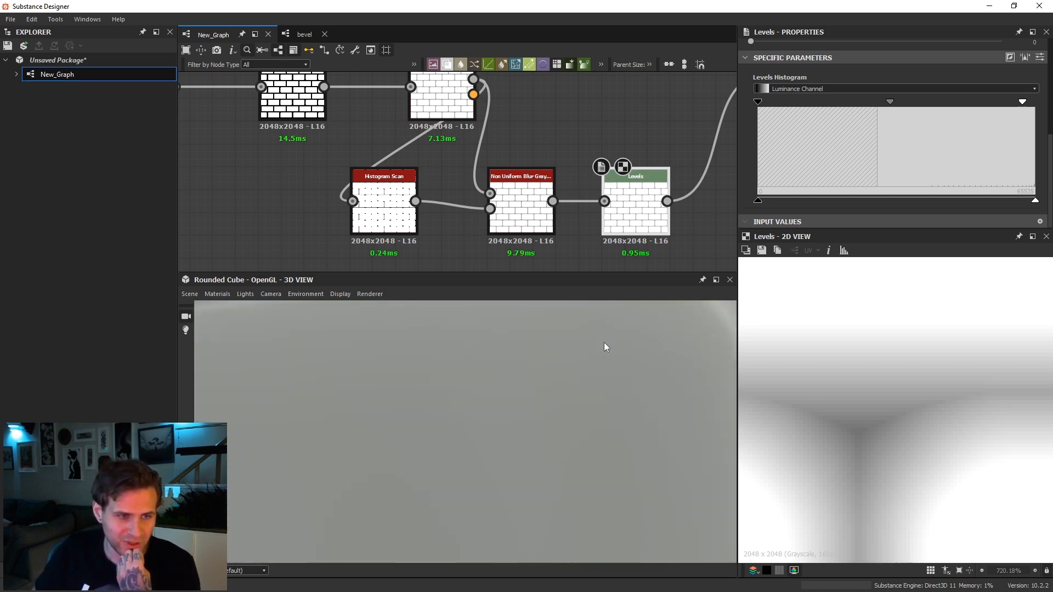
scroll(600, 346, down, 3)
mouse_move(599, 347)
mouse_down()
mouse_move(600, 357)
mouse_move(519, 357)
mouse_move(604, 353)
mouse_up()
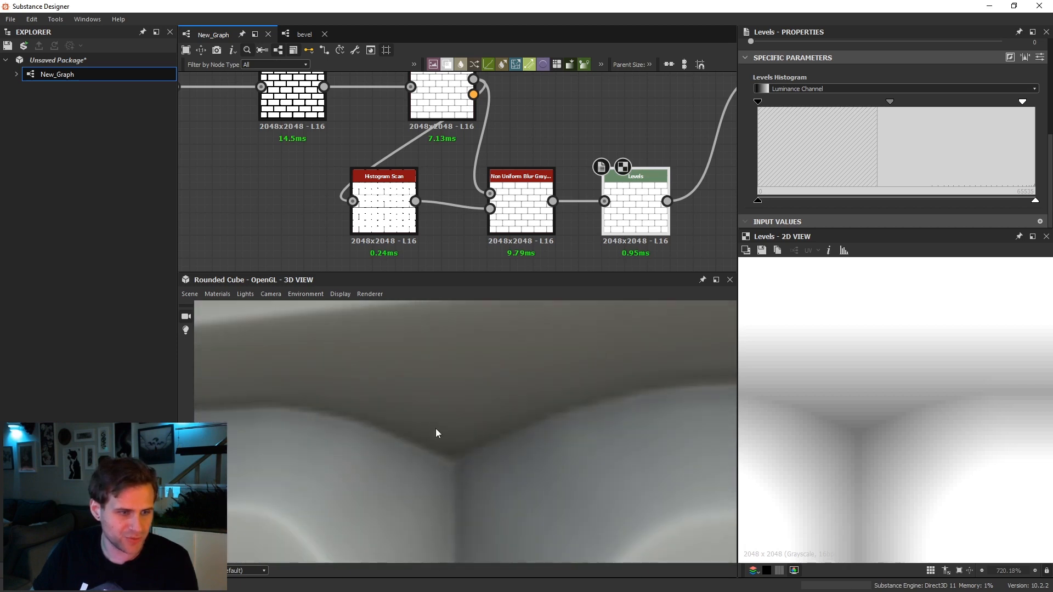
Add a Gradient Map node fed by the Histogram Scan mask and bring it near the base colour nodes.
scroll(524, 173, down, 4)
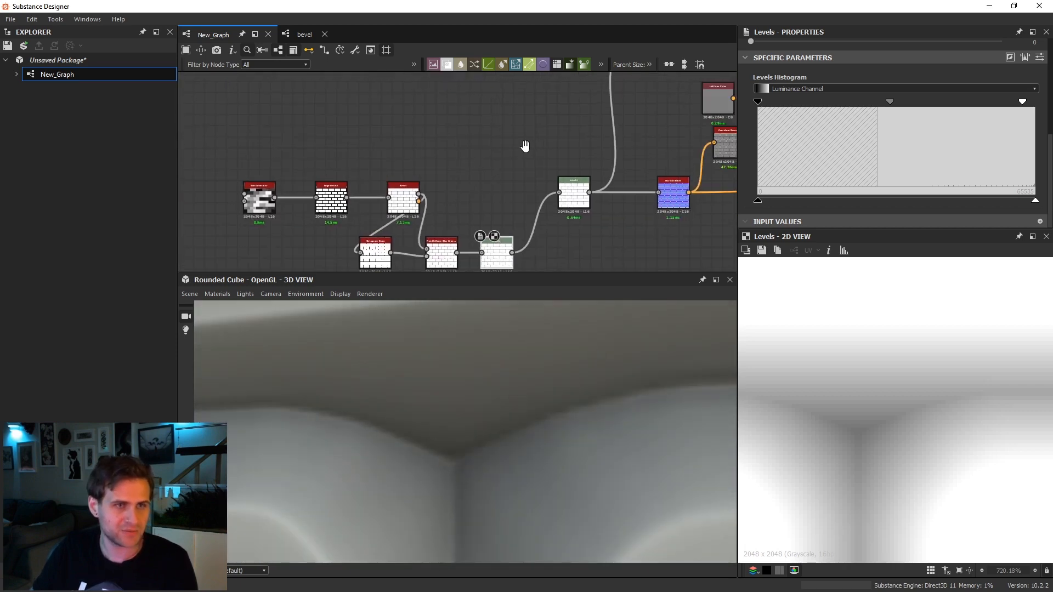
key(space)
text(gr)
click(530, 175)
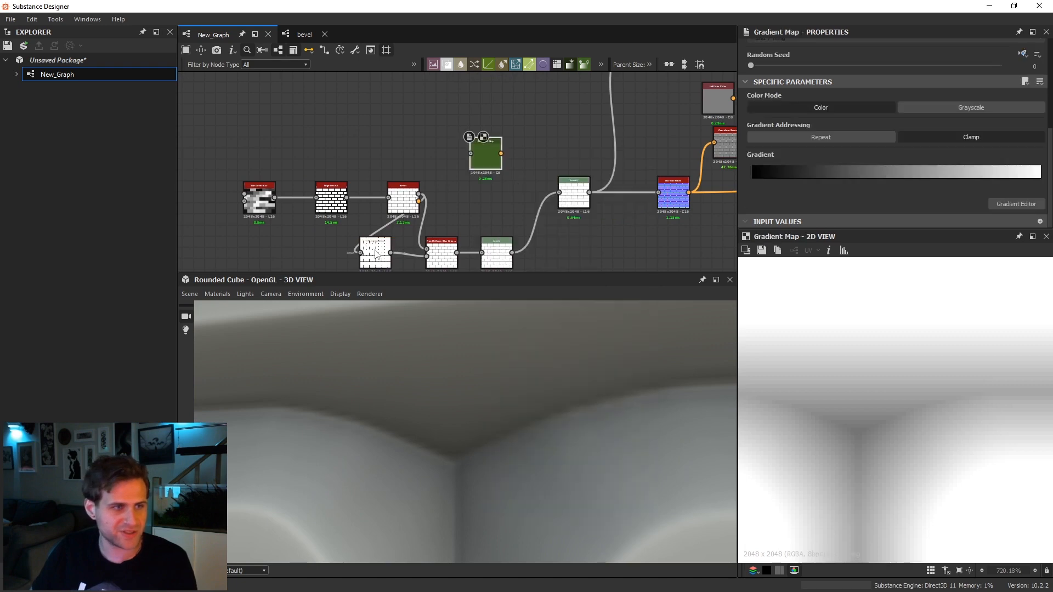
click(382, 261)
drag(390, 253, 566, 228)
middle_drag(437, 84, 431, 124)
drag(431, 124, 634, 208)
Try a Multiply Blend of the Gradient Map over the base colour, previewing it in 3D through the base colour output.
drag(634, 208, 608, 202)
click(633, 216)
key(space)
click(626, 230)
drag(573, 261, 540, 229)
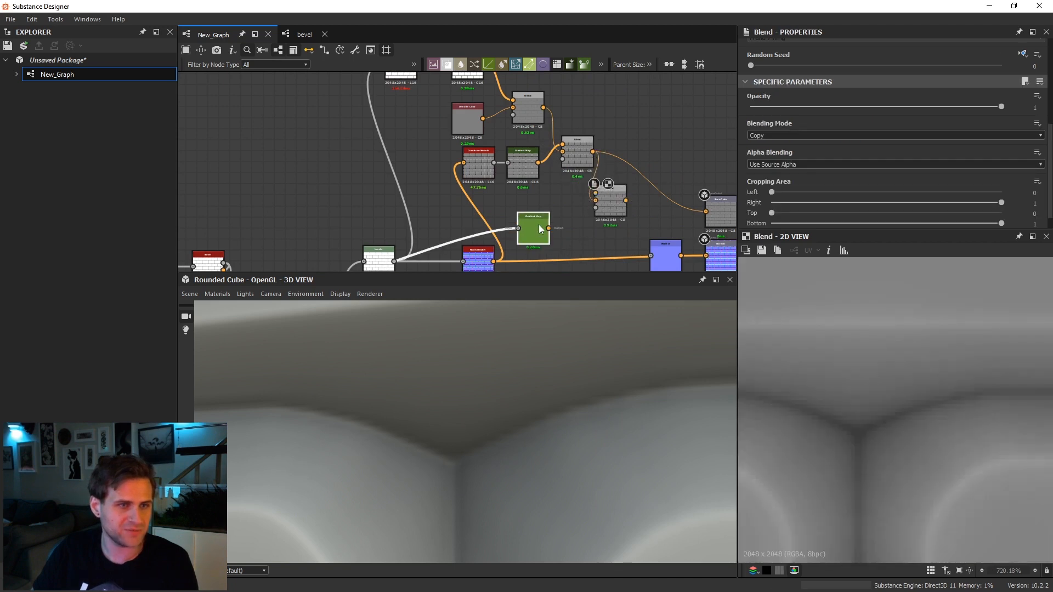
drag(600, 194, 599, 194)
click(613, 198)
click(784, 136)
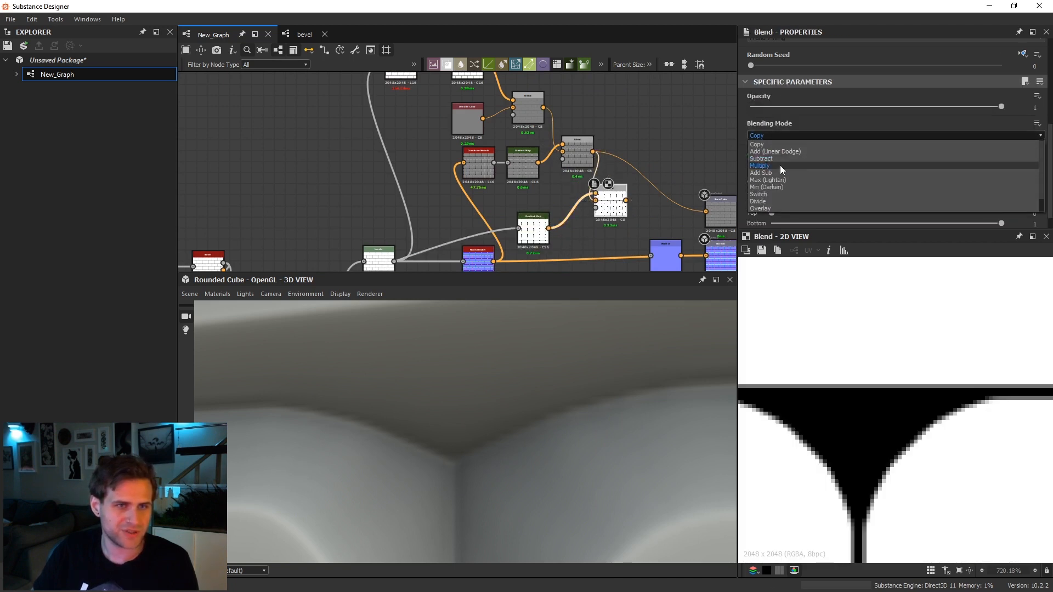
click(779, 166)
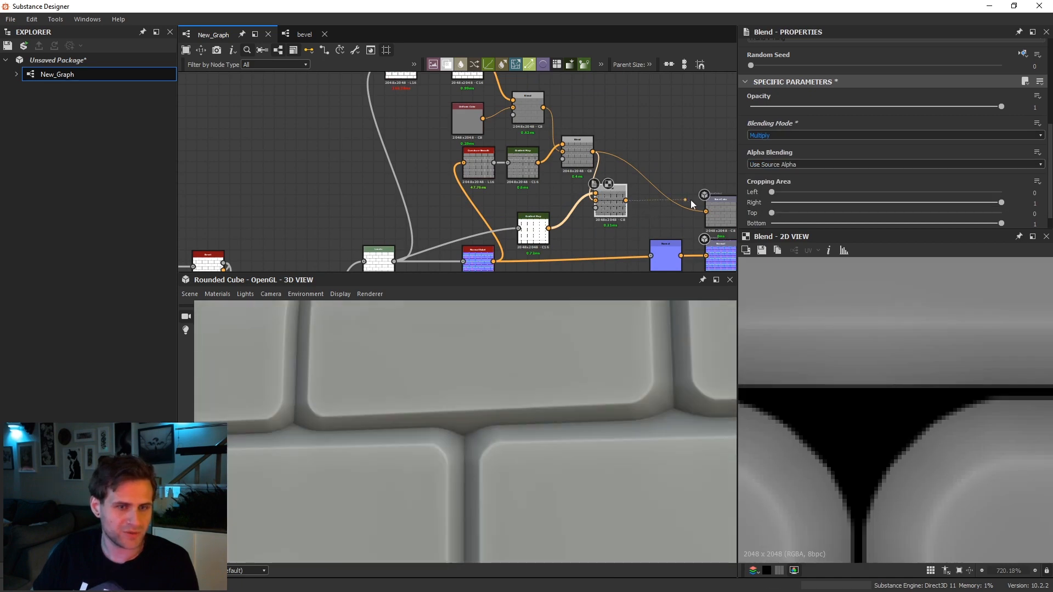
scroll(479, 452, up, 3)
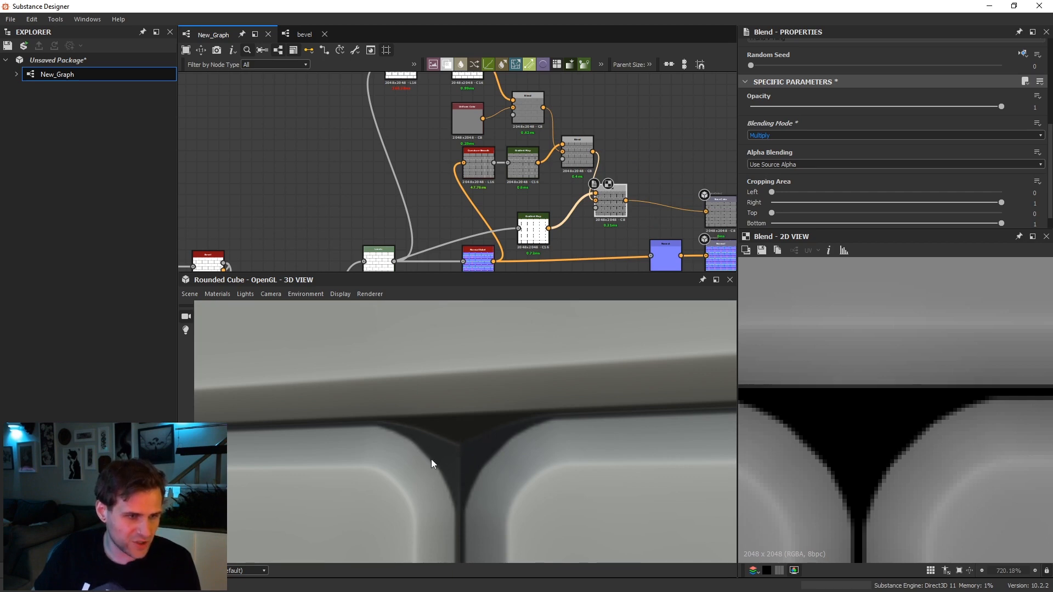
drag(708, 206, 706, 211)
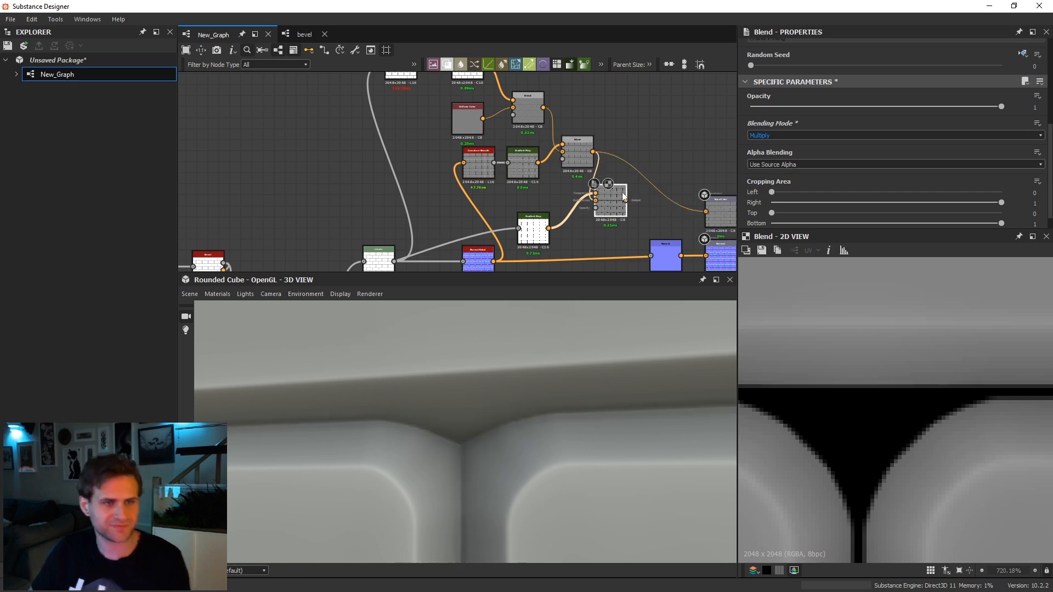
Delete the test Multiply Blend and Gradient Map nodes from the graph.
middle_drag(428, 245, 463, 217)
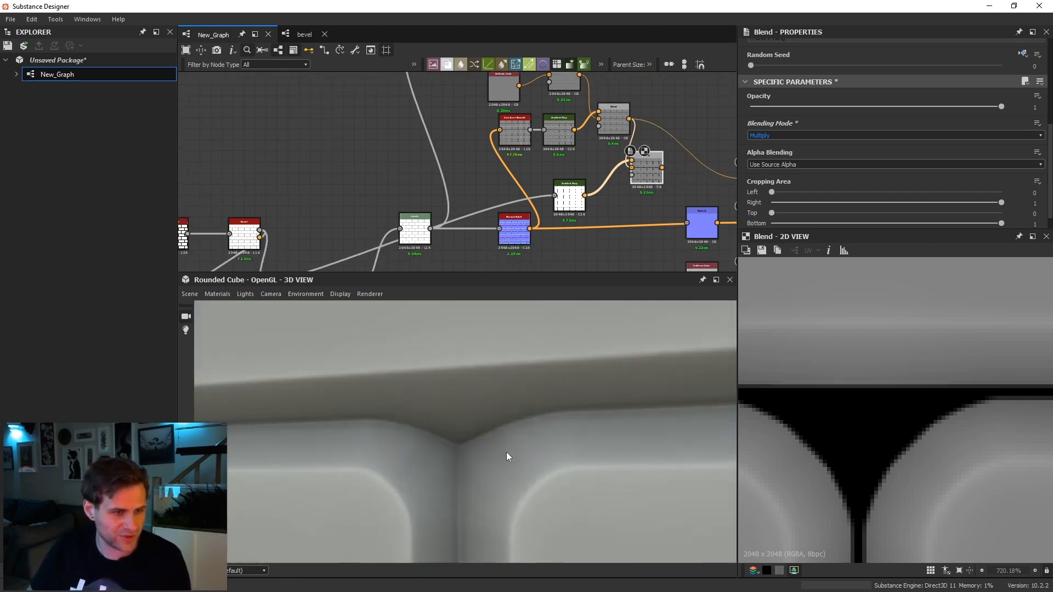
scroll(476, 225, down, 3)
scroll(476, 226, down, 3)
middle_drag(459, 215, 522, 193)
scroll(506, 214, up, 5)
middle_drag(447, 236, 452, 189)
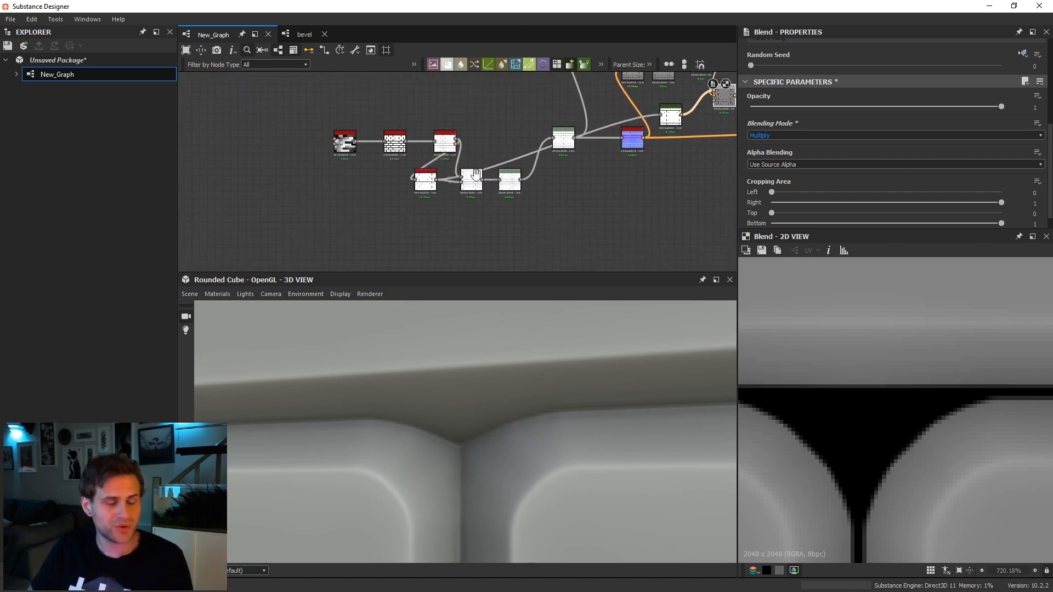
scroll(456, 182, up, 2)
middle_drag(622, 137, 514, 187)
scroll(573, 159, down, 4)
middle_drag(571, 160, 559, 166)
scroll(634, 118, up, 1)
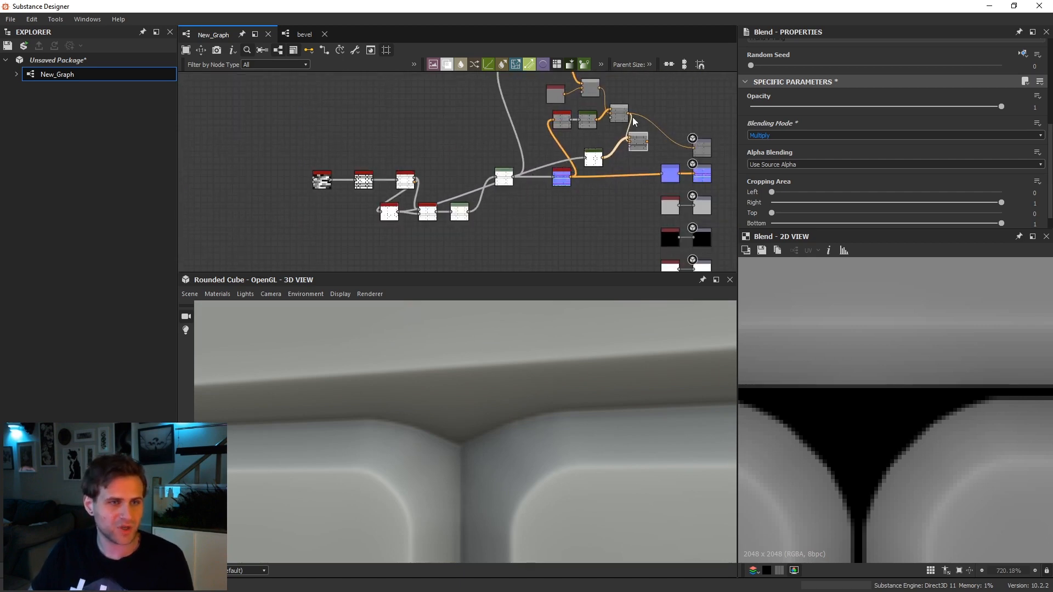
drag(638, 140, 607, 149)
key(BackSpace)
key(BackSpace)
Show the Histogram Scan mask in the 2D view and move its node slightly lower in the graph.
middle_drag(390, 225, 482, 193)
scroll(483, 192, up, 5)
double_click(495, 164)
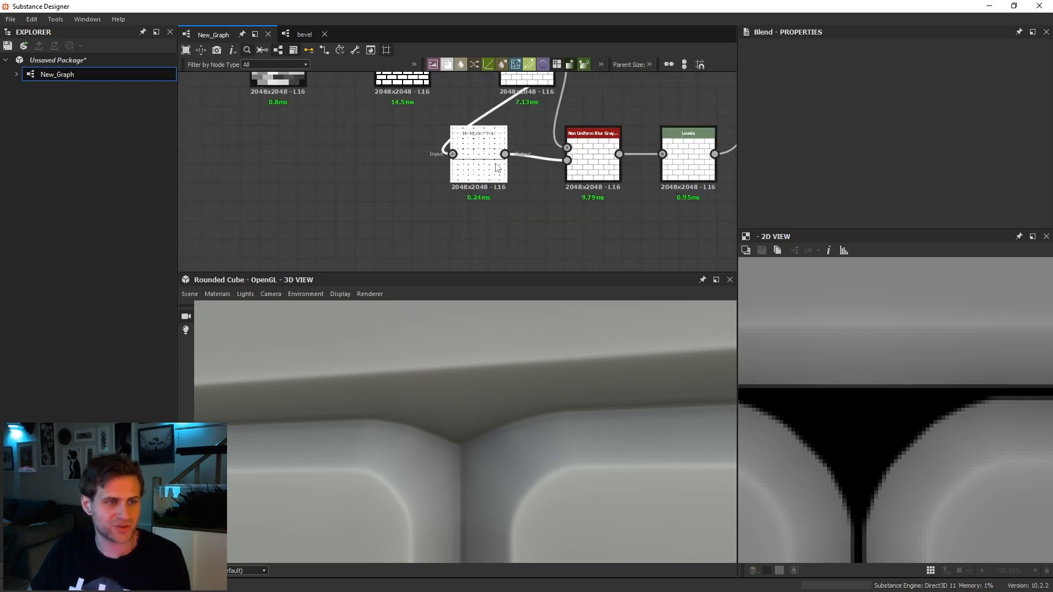
drag(495, 164, 494, 182)
middle_drag(484, 138, 483, 158)
Add a Normal Sobel node below the Histogram Scan and feed it from the Bevel output.
key(space)
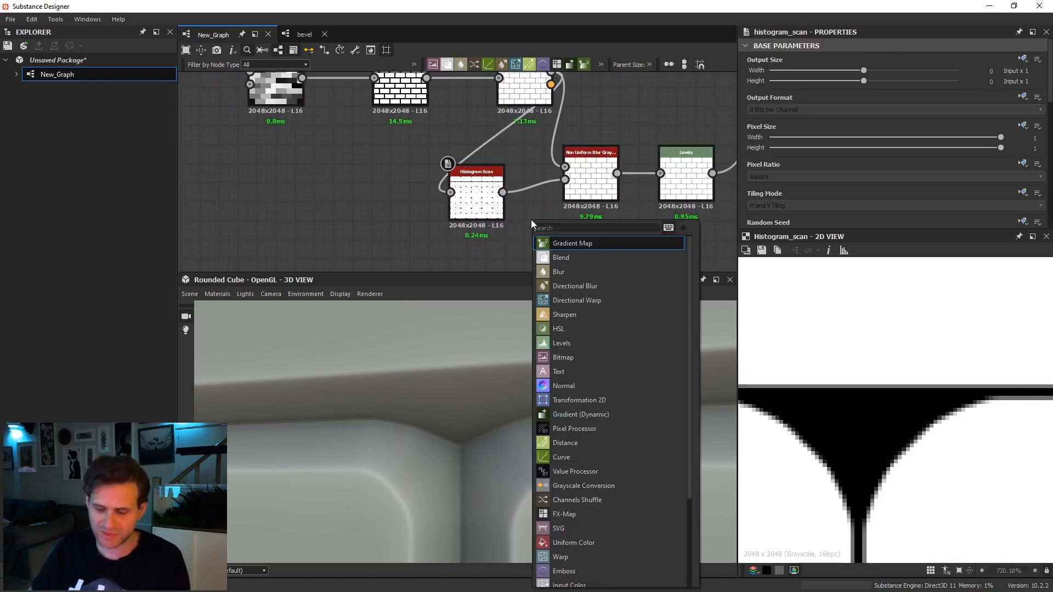
text(normal s)
key(Return)
scroll(570, 93, up, 1)
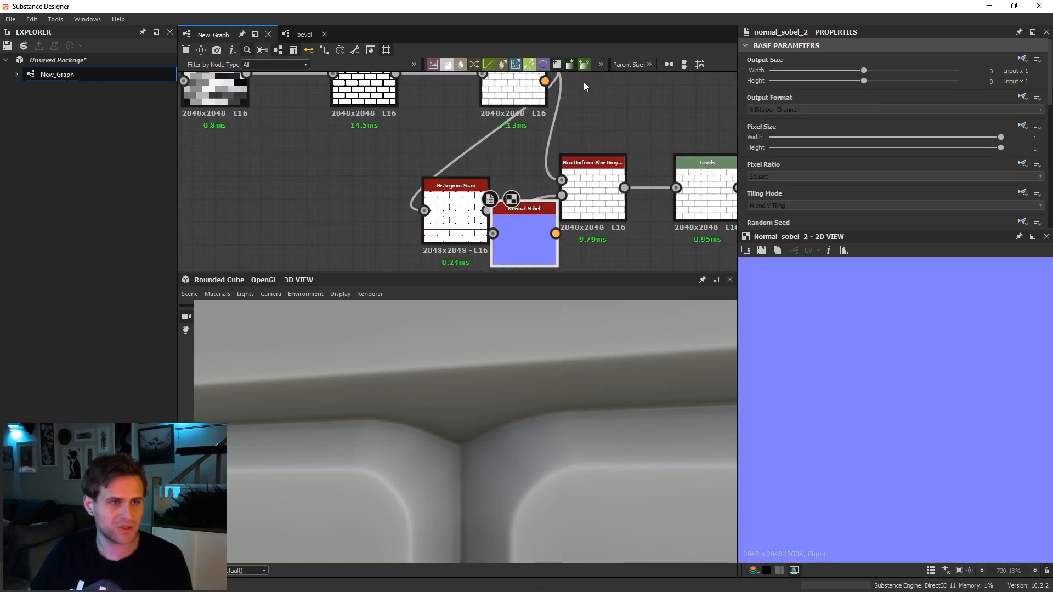
scroll(543, 99, down, 2)
drag(540, 164, 514, 188)
drag(532, 193, 477, 242)
middle_drag(477, 242, 501, 178)
drag(512, 171, 464, 202)
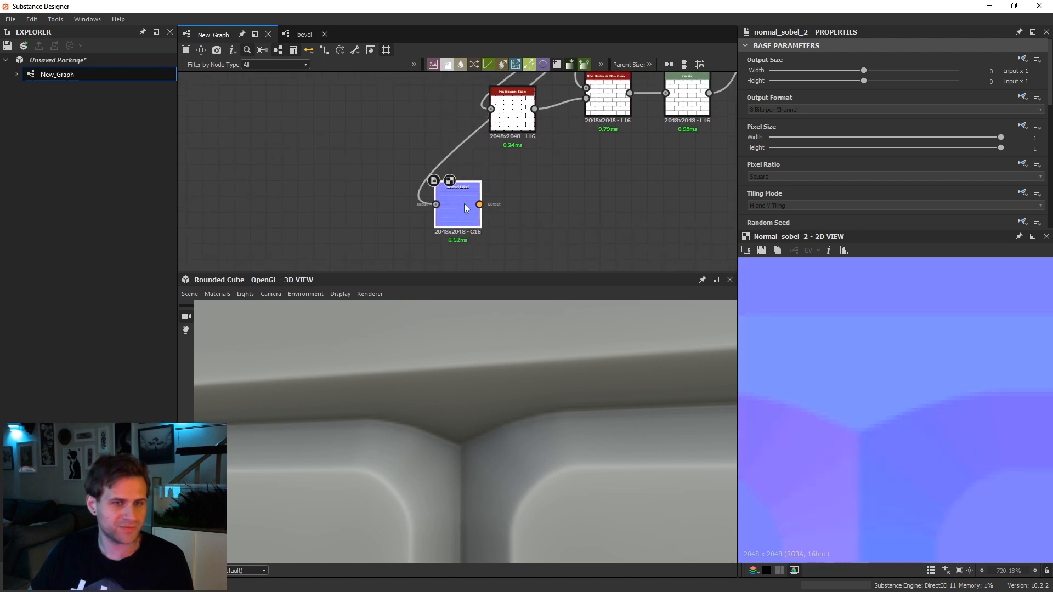
Set the Normal Sobel intensity to 5.
scroll(798, 178, down, 7)
scroll(837, 190, down, 3)
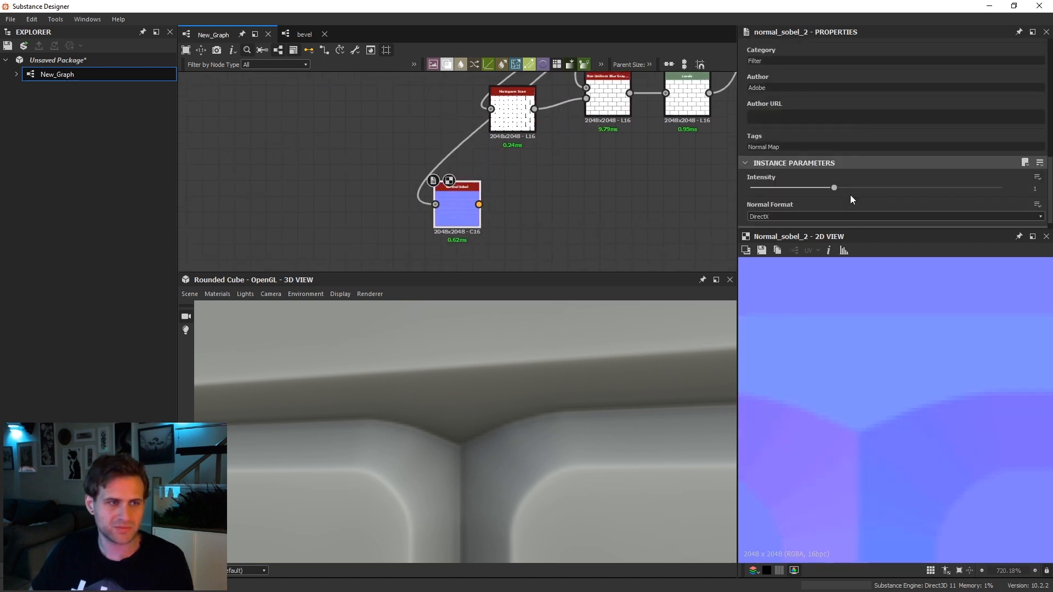
text(5)
key(Return)
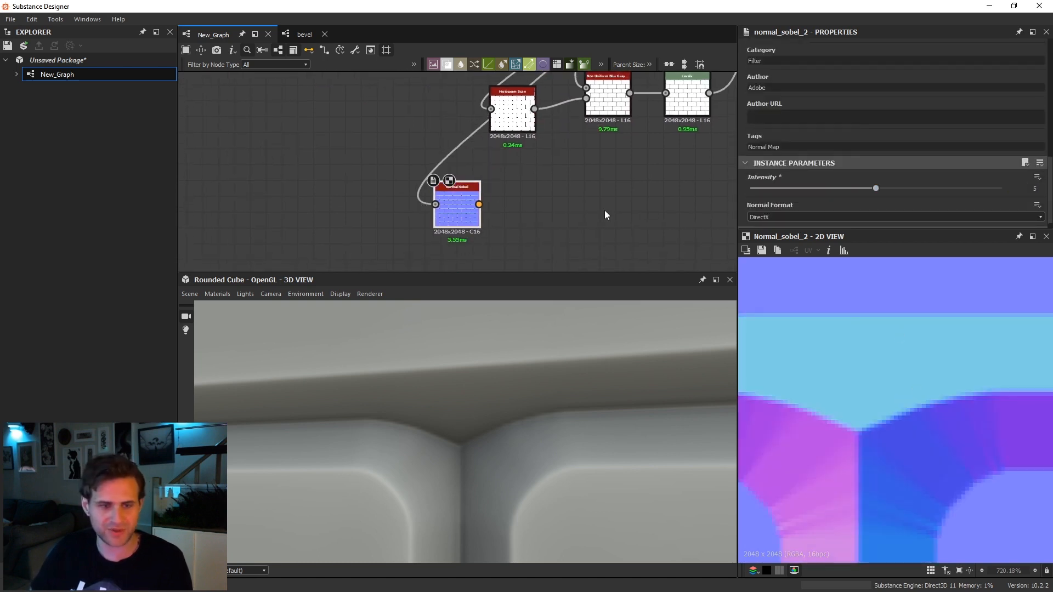
Add a Curvature Sobel node after the Normal Sobel and inspect the brick junction in the 2D view.
key(space)
text(curva)
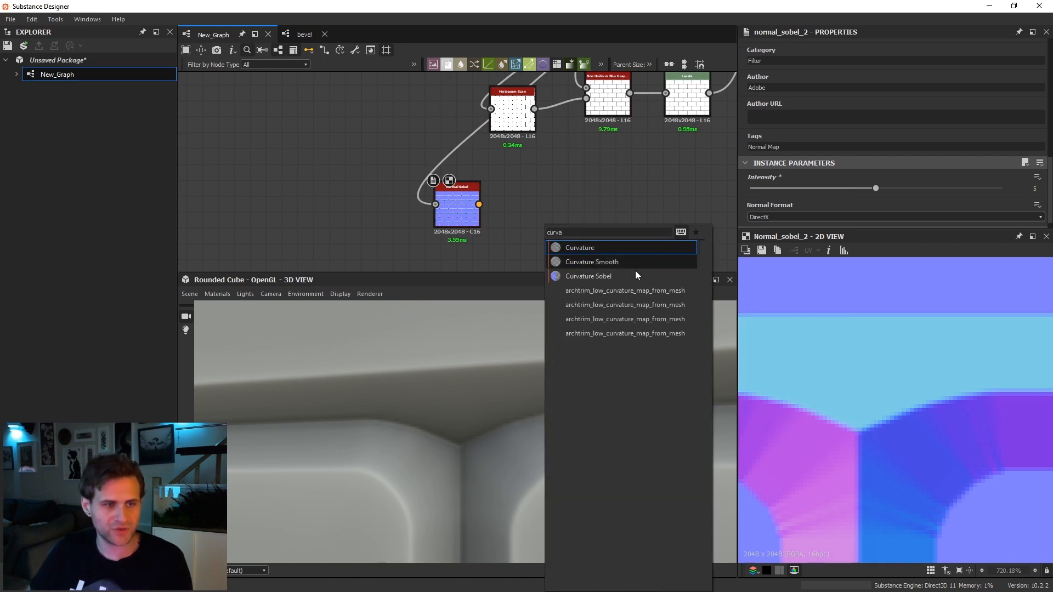
click(603, 276)
scroll(558, 216, up, 2)
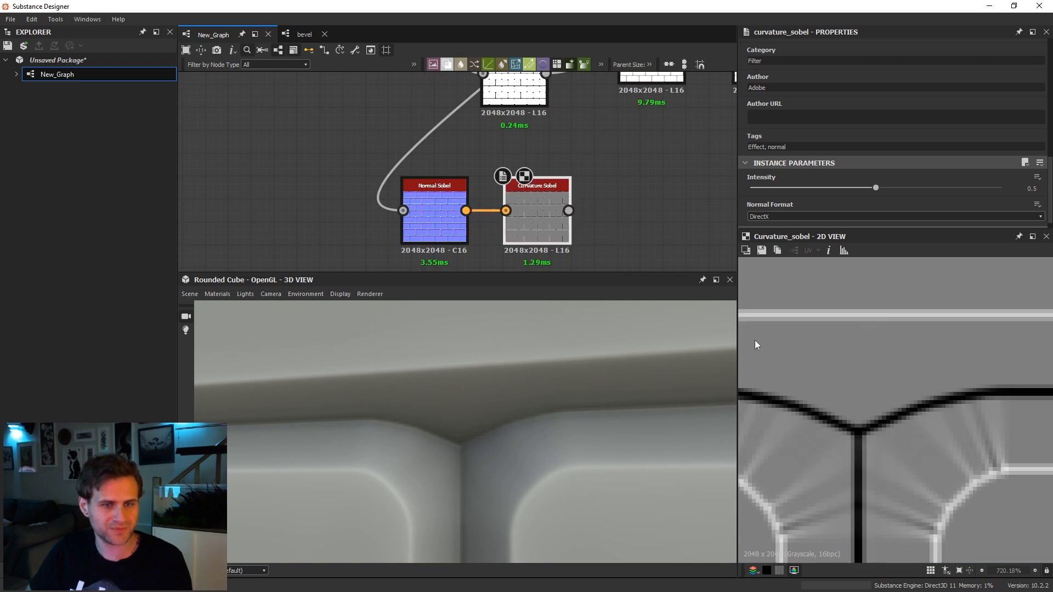
scroll(857, 426, down, 3)
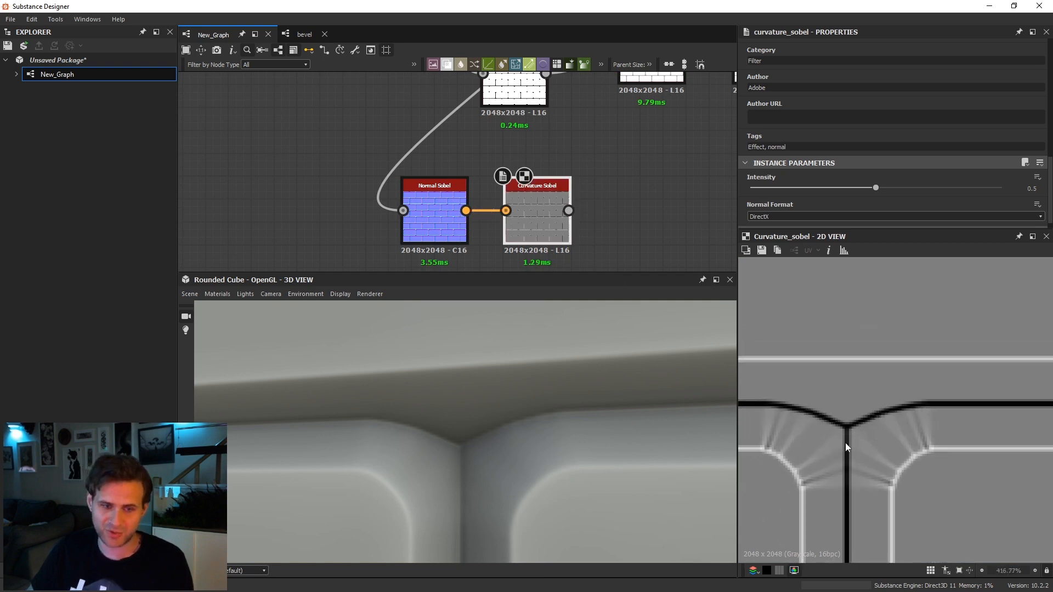
Add a Histogram Scan node after the Curvature Sobel and compare both outputs in the 2D view.
middle_drag(635, 256, 581, 256)
key(space)
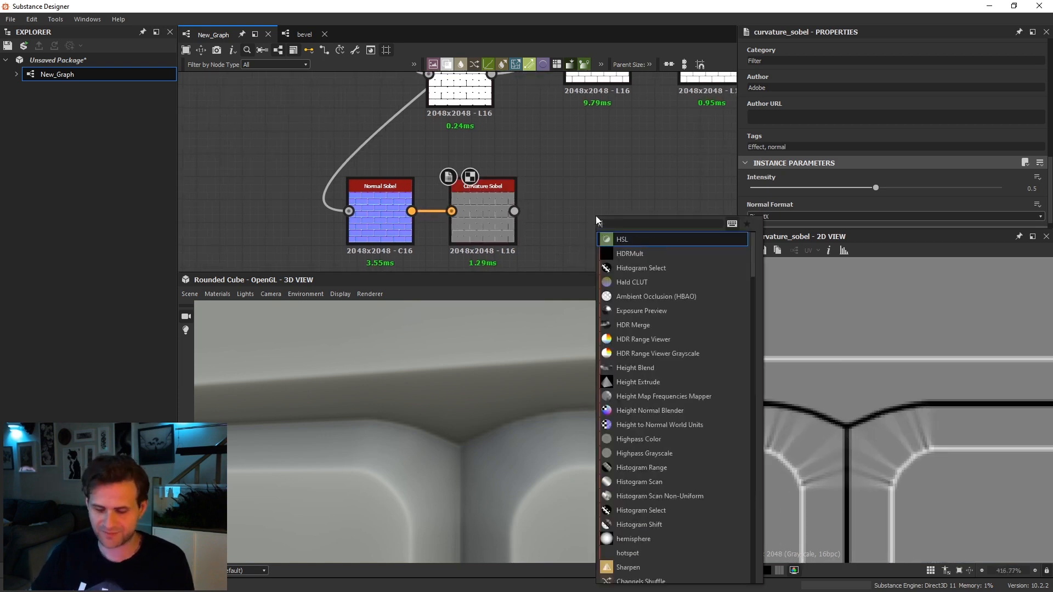
text(his)
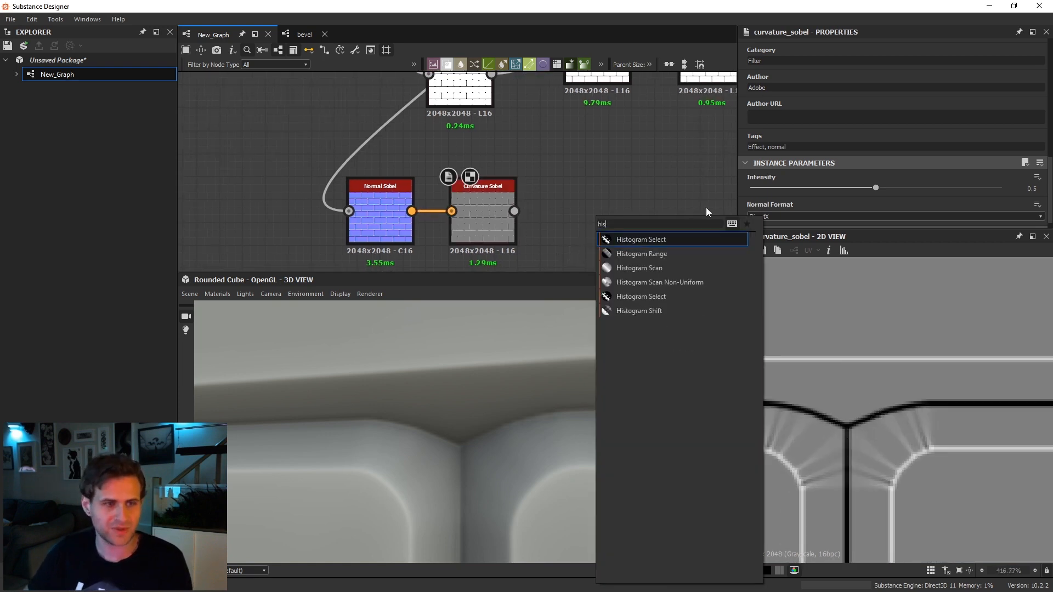
click(669, 267)
scroll(501, 205, up, 2)
double_click(474, 225)
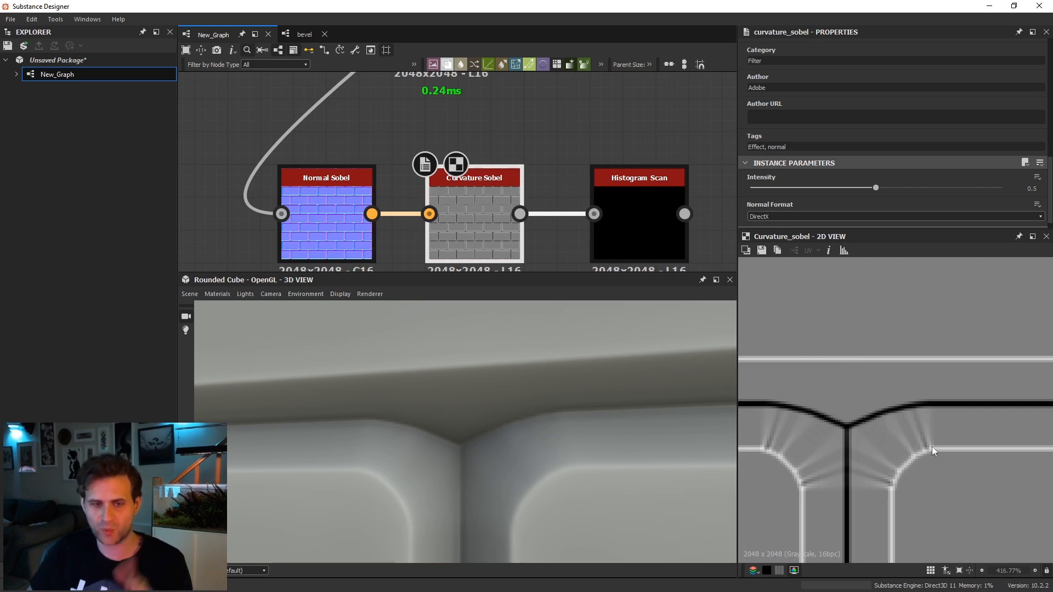
double_click(601, 229)
Set the new Histogram Scan's position to 0.51 and contrast to 1 to isolate the dark curvature lines.
drag(813, 188, 879, 194)
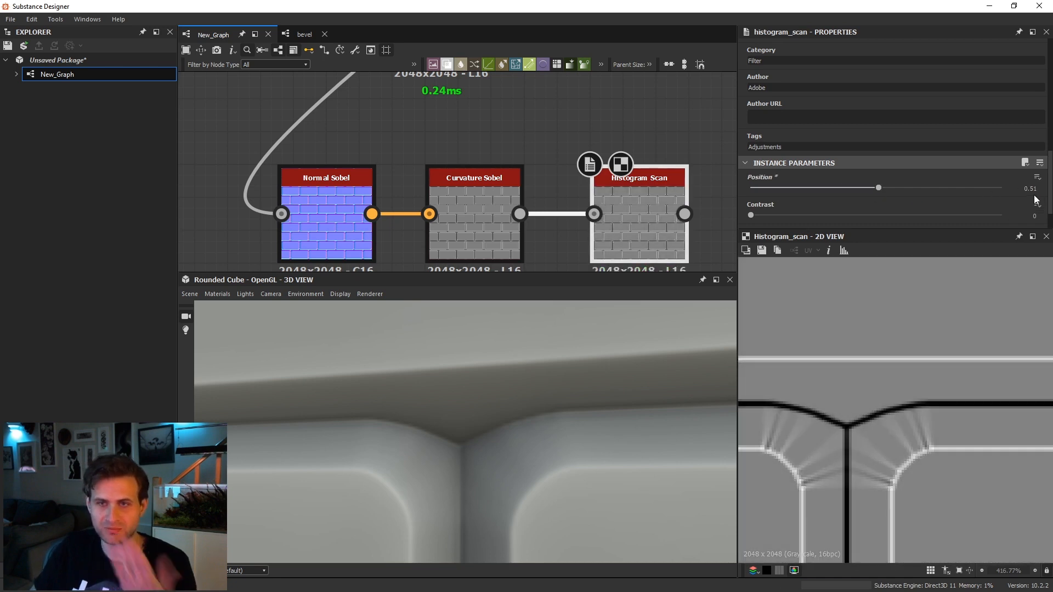
drag(978, 222, 1051, 225)
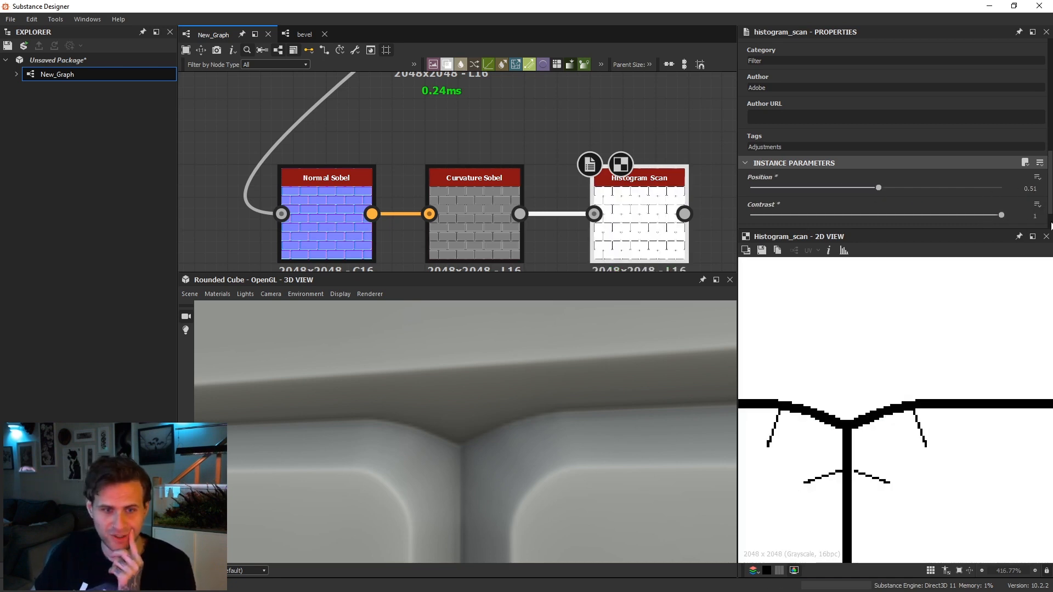
scroll(896, 394, down, 3)
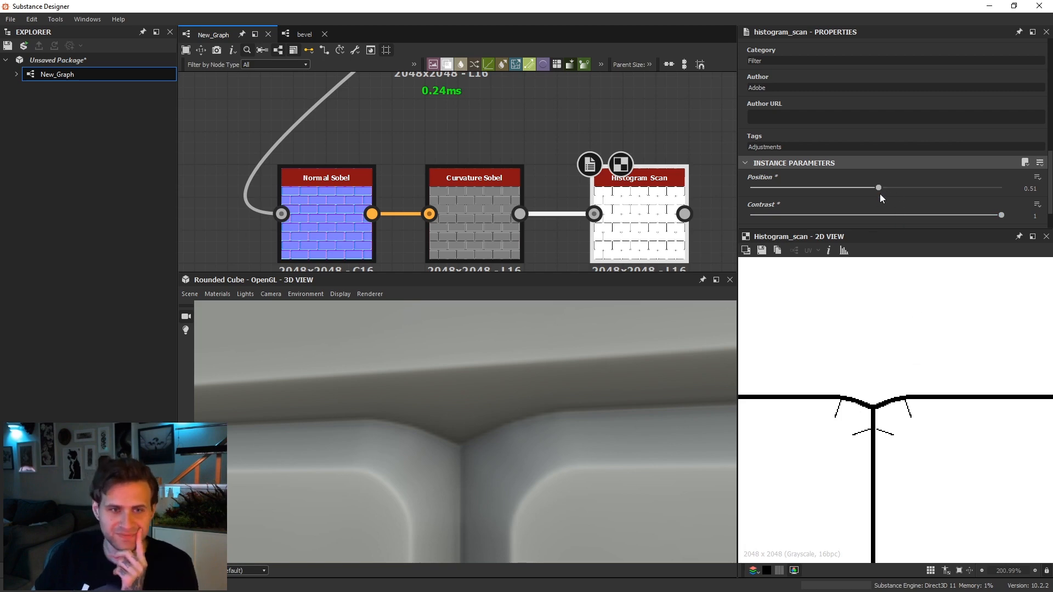
Set the Histogram Scan's position to 0.61 to keep only the thin crease lines between the bricks.
scroll(879, 433, up, 1)
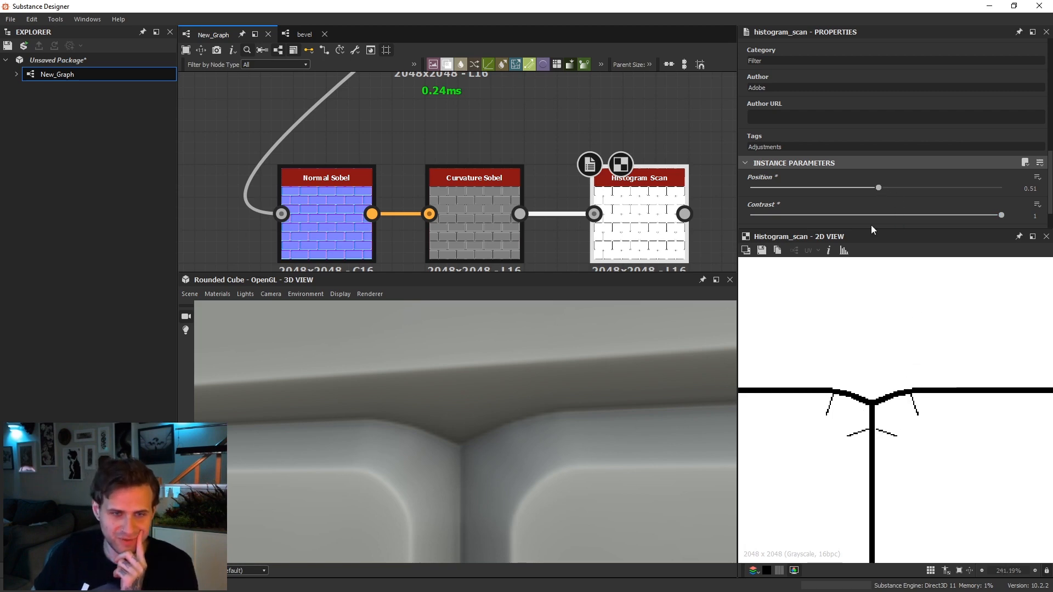
drag(883, 191, 900, 193)
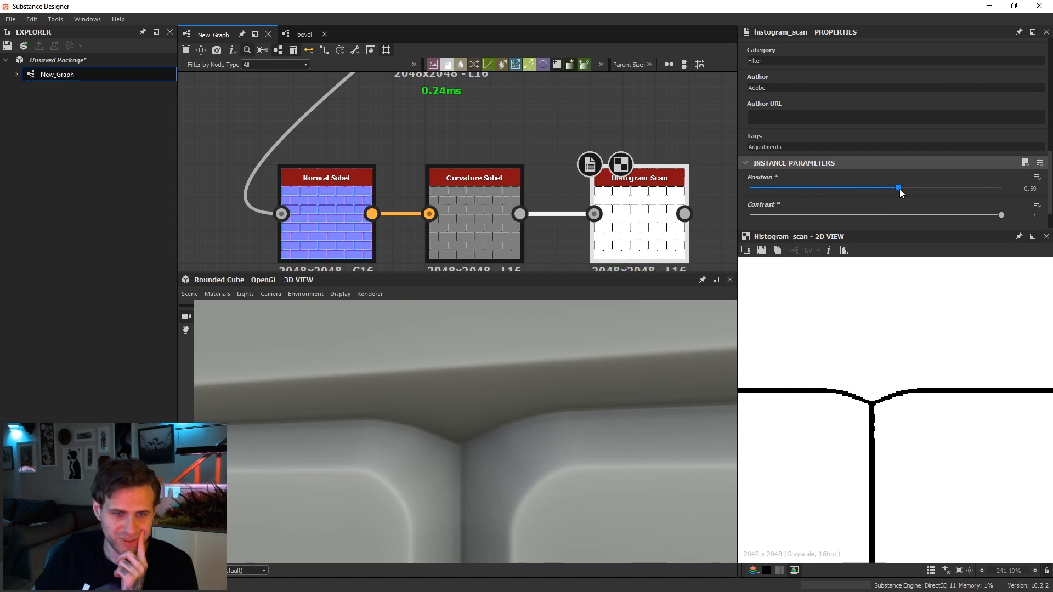
scroll(990, 406, down, 6)
scroll(880, 335, up, 1)
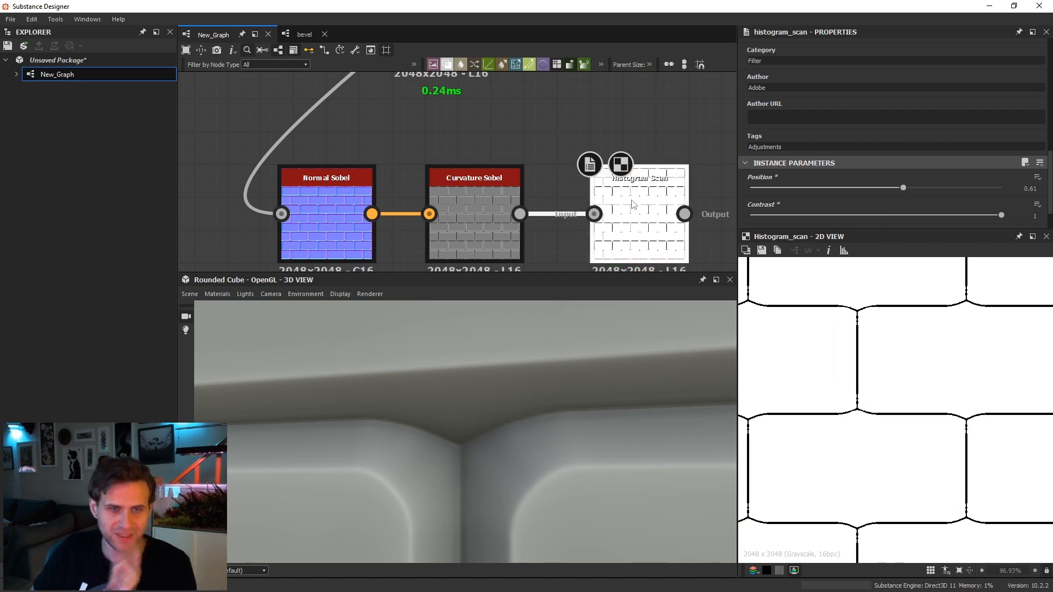
Add a Blur HQ Grayscale node after the Histogram Scan and set its intensity to 0.52.
middle_drag(632, 207, 514, 216)
click(656, 226)
key(space)
text(blur)
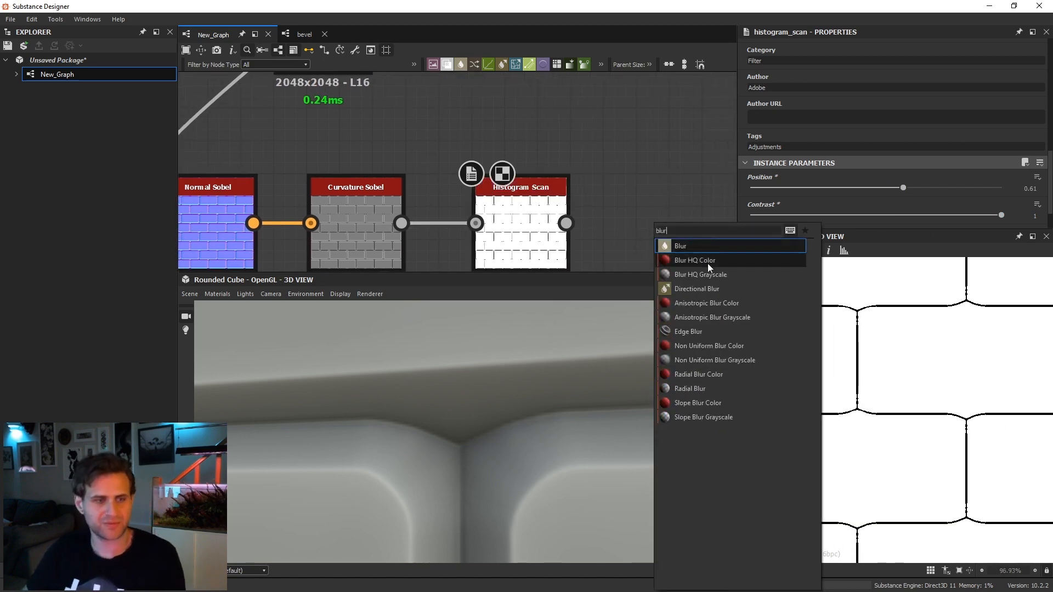
click(713, 276)
scroll(636, 199, down, 2)
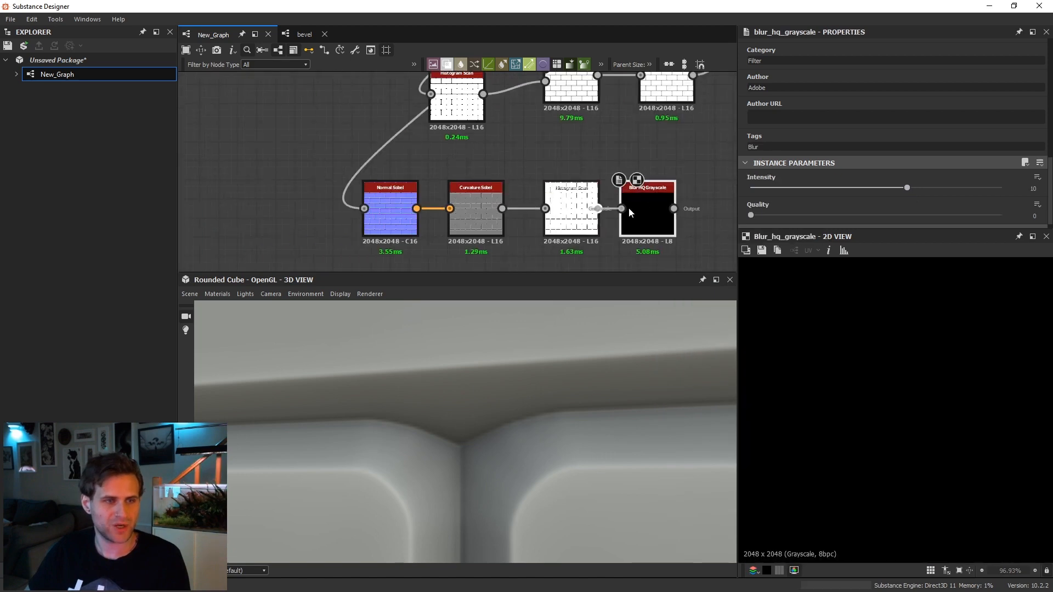
drag(865, 189, 759, 189)
Add another Histogram Scan after the Blur HQ Grayscale, with contrast 1 and position 0.31.
middle_drag(619, 168, 543, 167)
key(space)
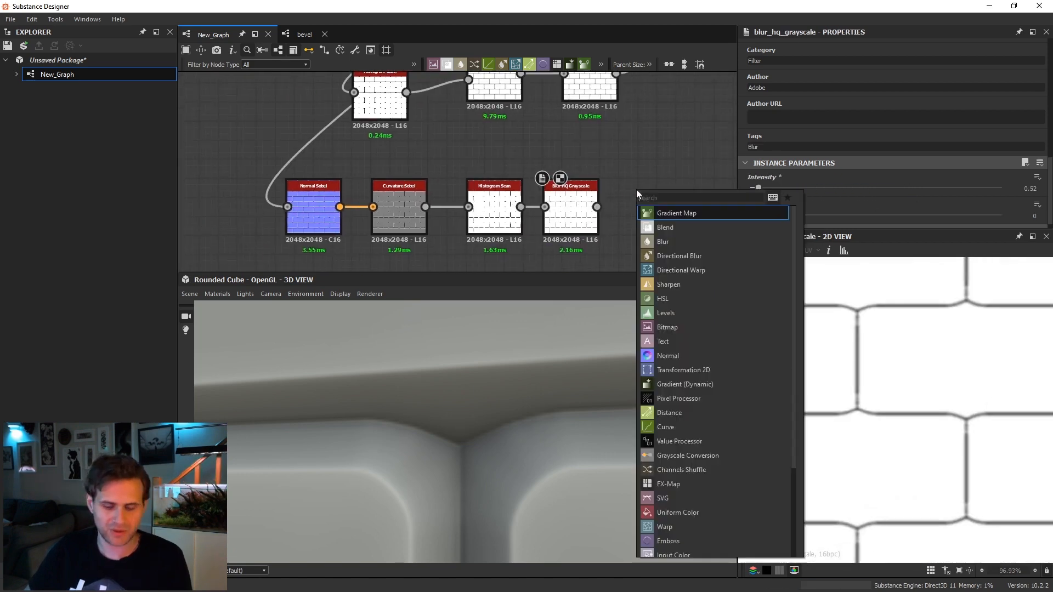
text(his)
key(Escape)
key(space)
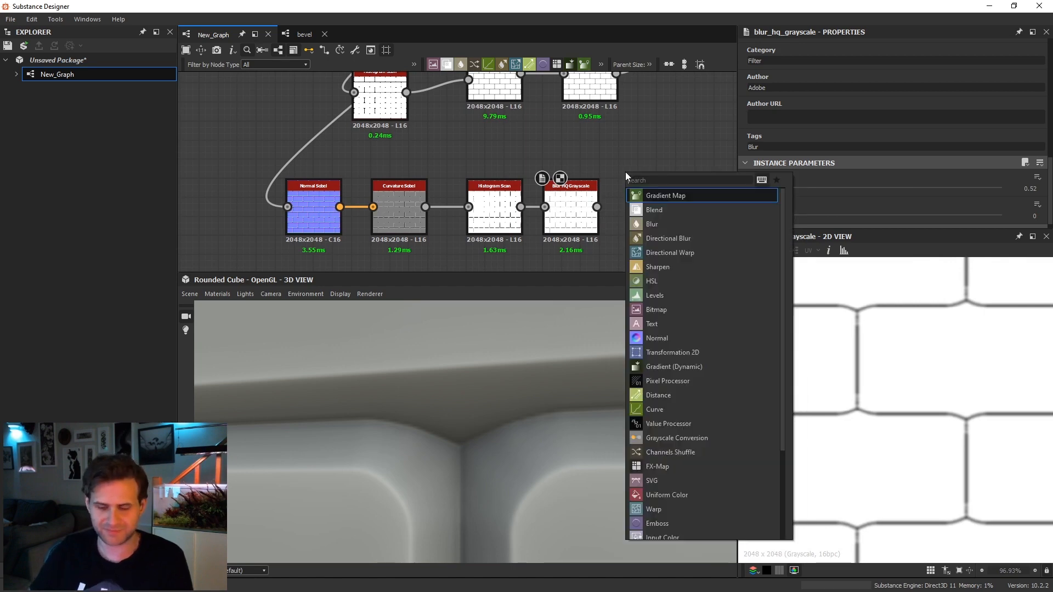
text(his)
click(666, 226)
scroll(617, 203, up, 1)
drag(629, 168, 625, 209)
drag(765, 189, 1001, 215)
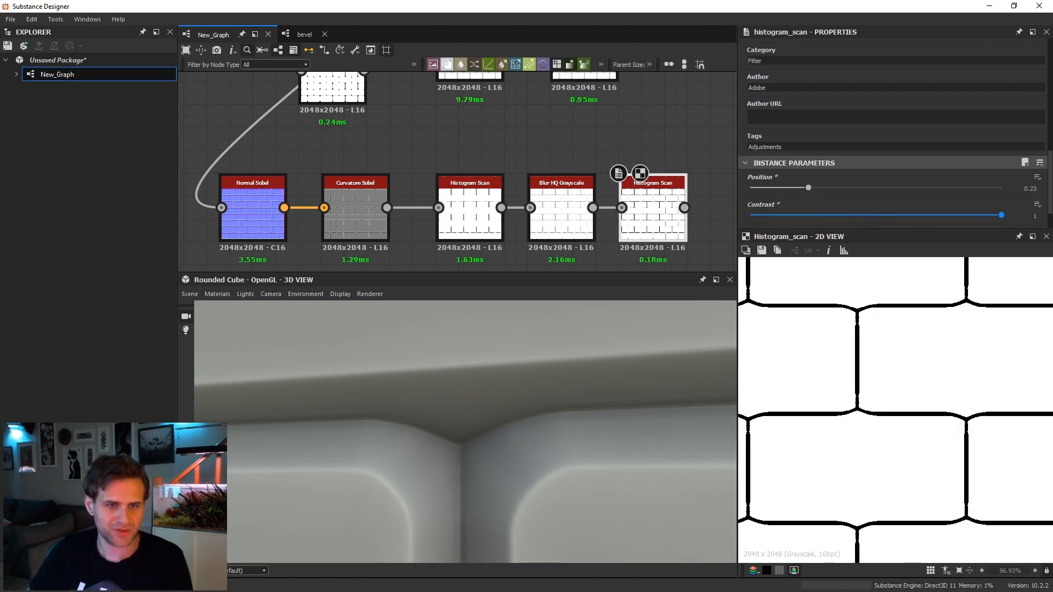
drag(808, 187, 827, 188)
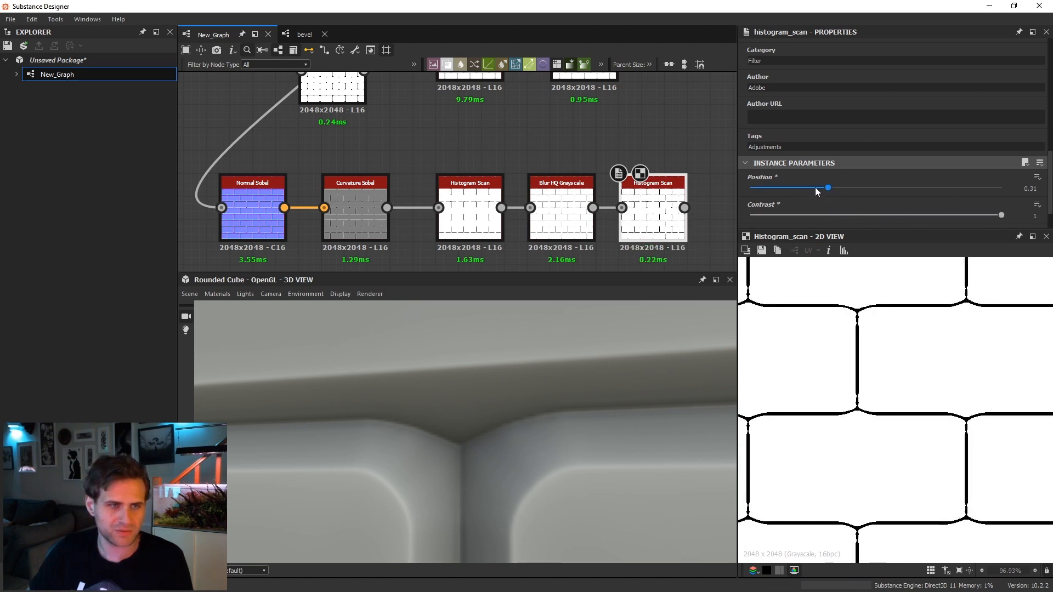
Set the Blur HQ Grayscale's intensity to 0.24 and the final Histogram Scan's position to 0.14.
click(569, 219)
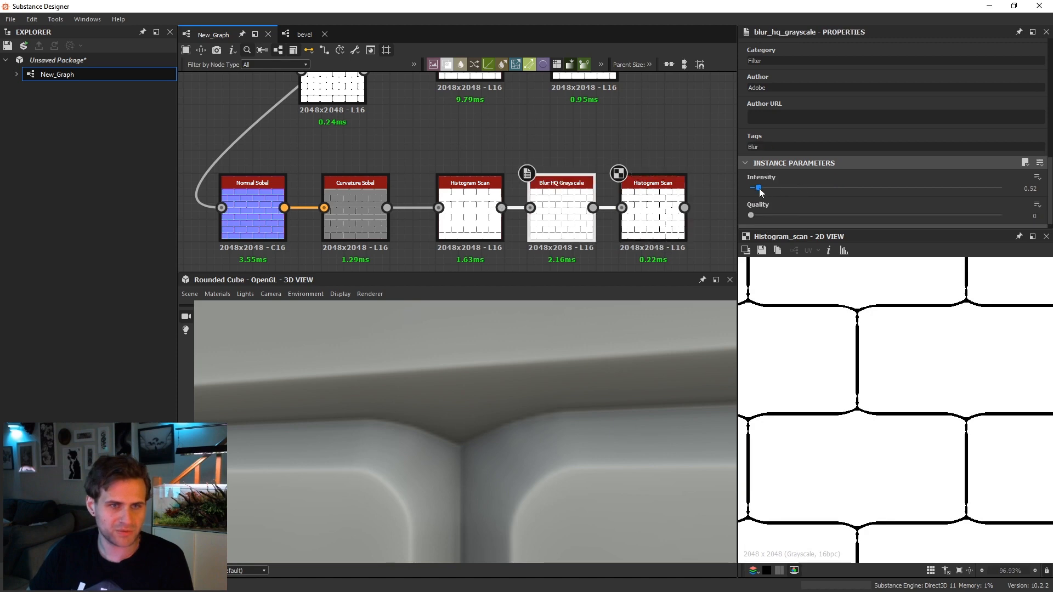
drag(759, 188, 755, 191)
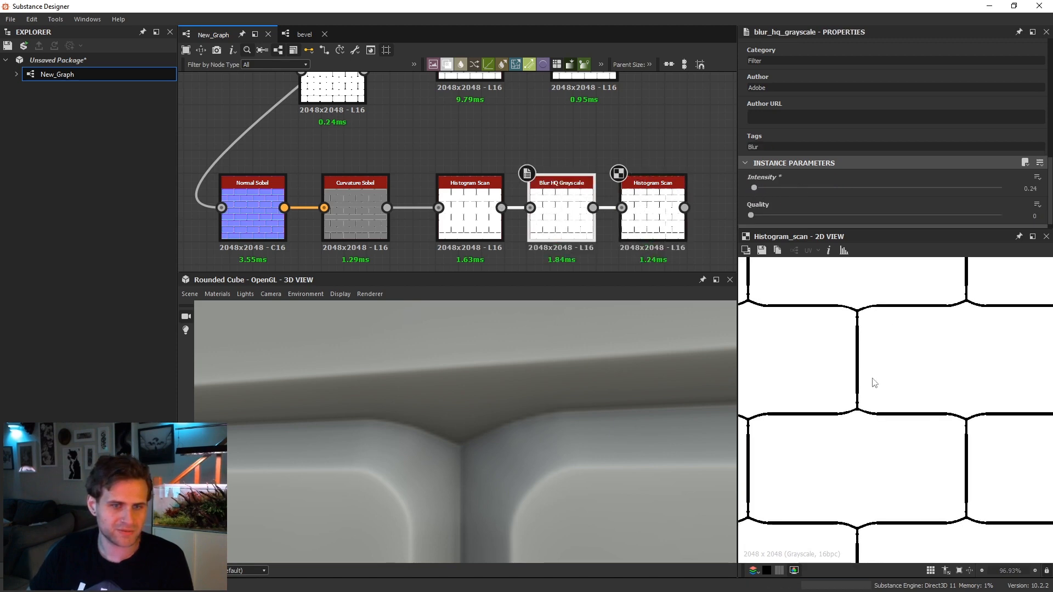
click(658, 219)
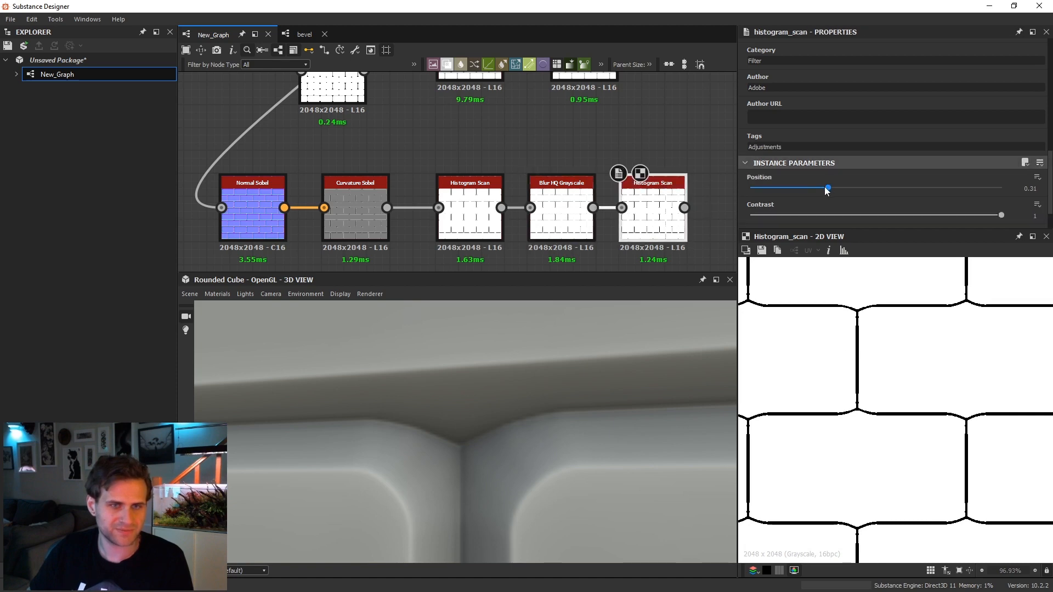
click(813, 188)
drag(813, 190, 786, 192)
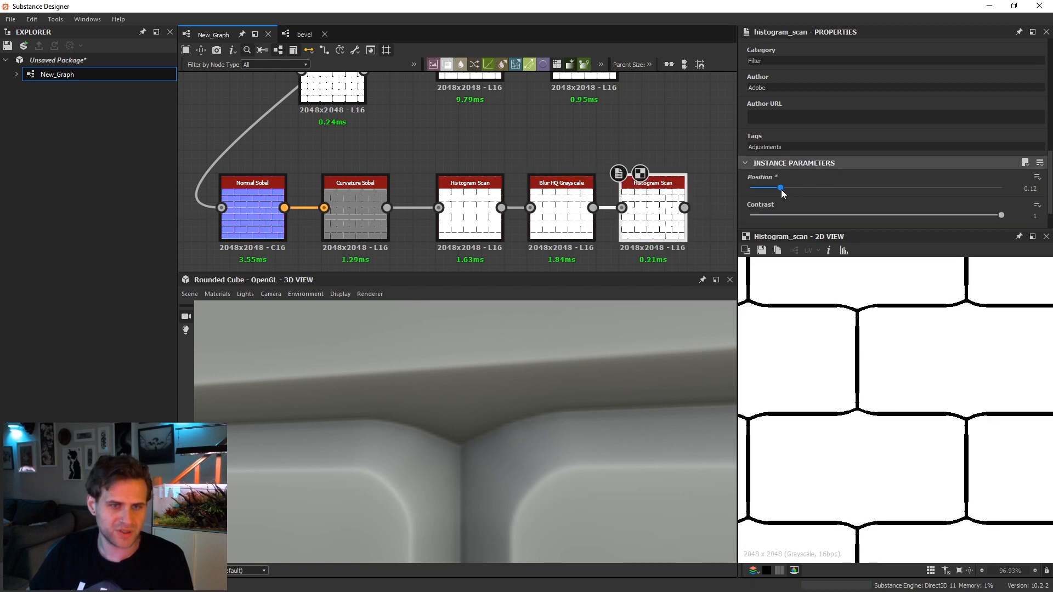
Connect the final Histogram Scan's output to the Non Uniform Blur Grayscale's mask input, replacing the earlier Histogram Scan.
scroll(881, 336, down, 3)
scroll(597, 220, down, 3)
drag(206, 160, 500, 203)
scroll(524, 219, up, 1)
drag(517, 132, 519, 205)
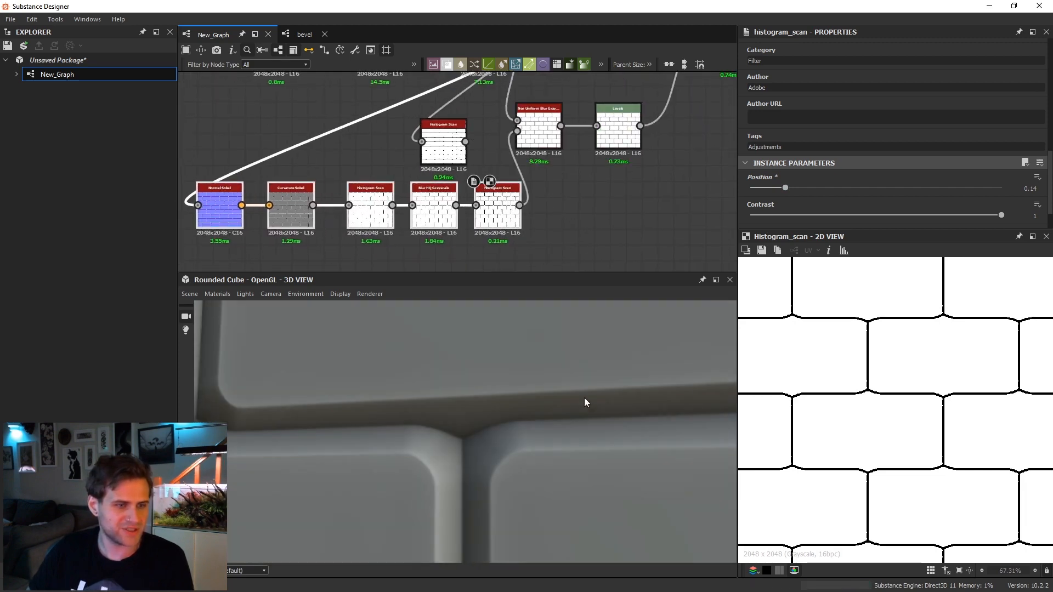
Examine the softened brick bevels in the 3D view and the crease mask in the 2D view.
scroll(452, 433, down, 4)
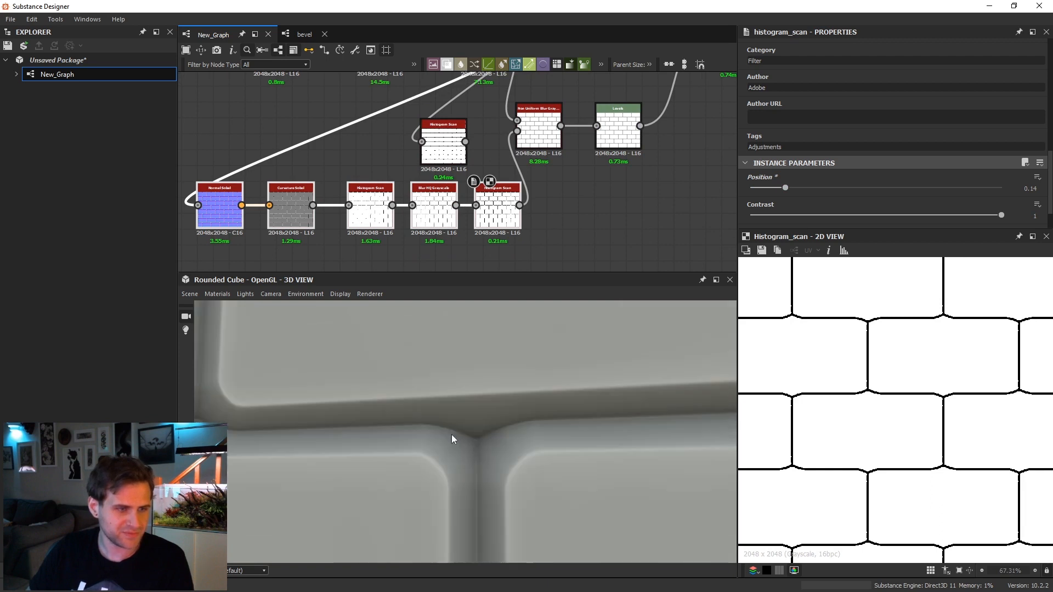
scroll(489, 416, down, 3)
drag(489, 417, 510, 409)
scroll(570, 418, down, 2)
scroll(510, 410, up, 3)
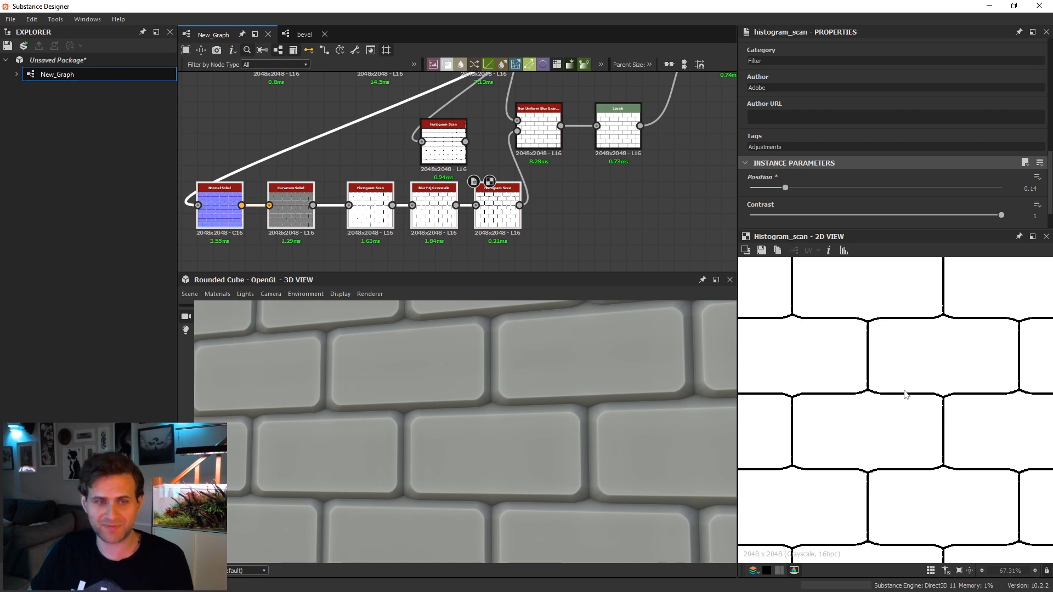
scroll(879, 386, down, 1)
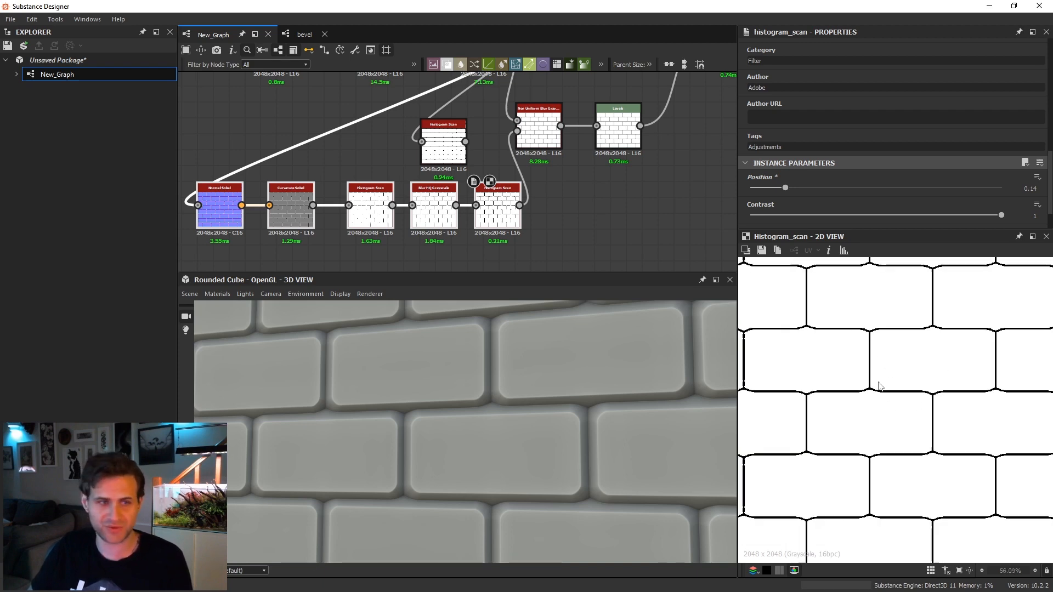
middle_drag(620, 231, 631, 276)
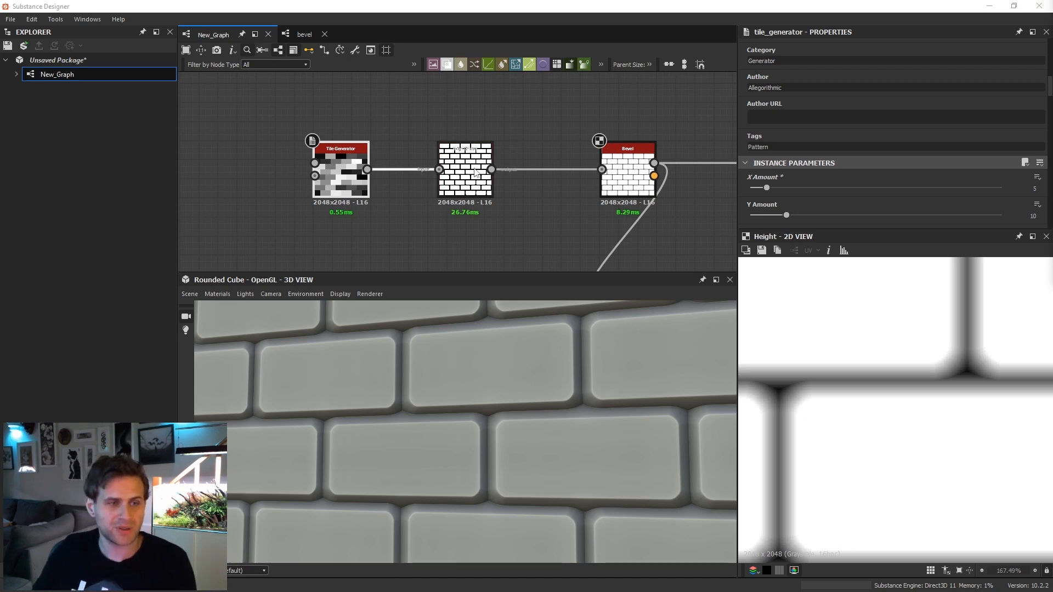
Move the Tile Generator and Edge Detect nodes slightly closer to the Bevel node.
middle_drag(564, 174, 562, 190)
click(631, 189)
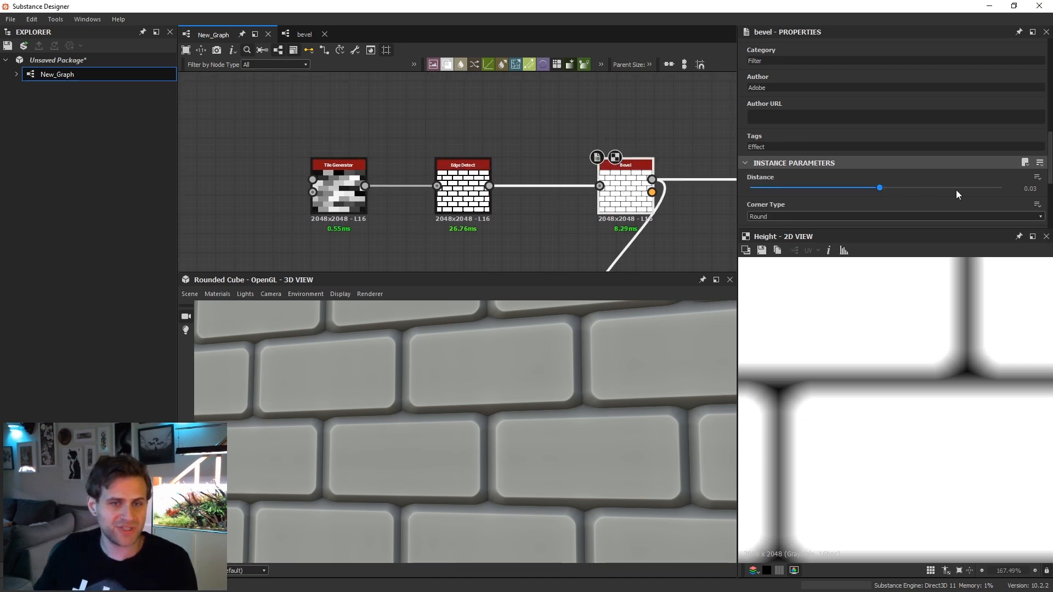
scroll(1035, 201, up, 1)
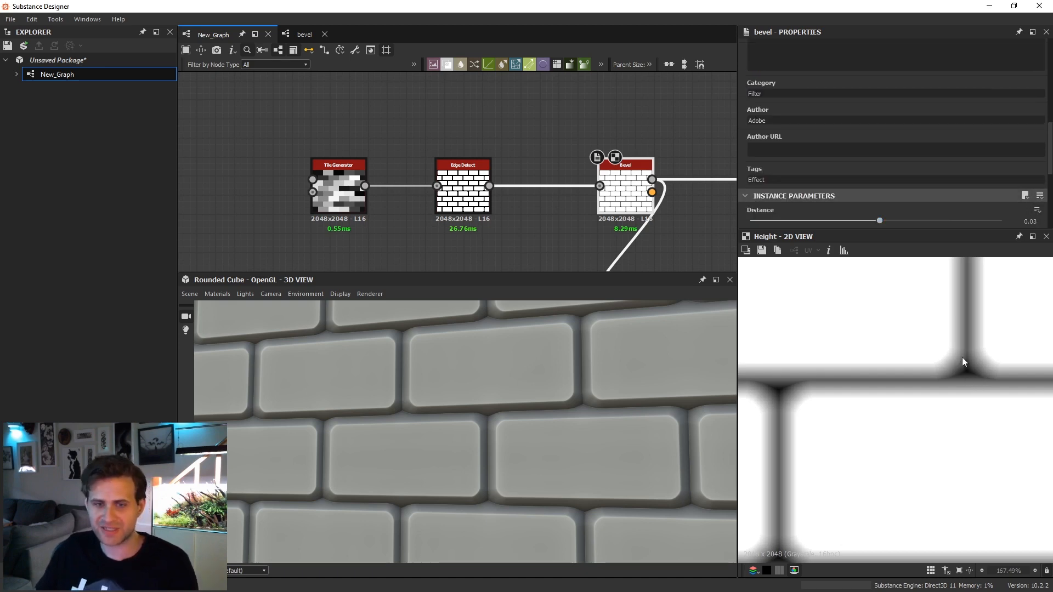
drag(336, 125, 492, 189)
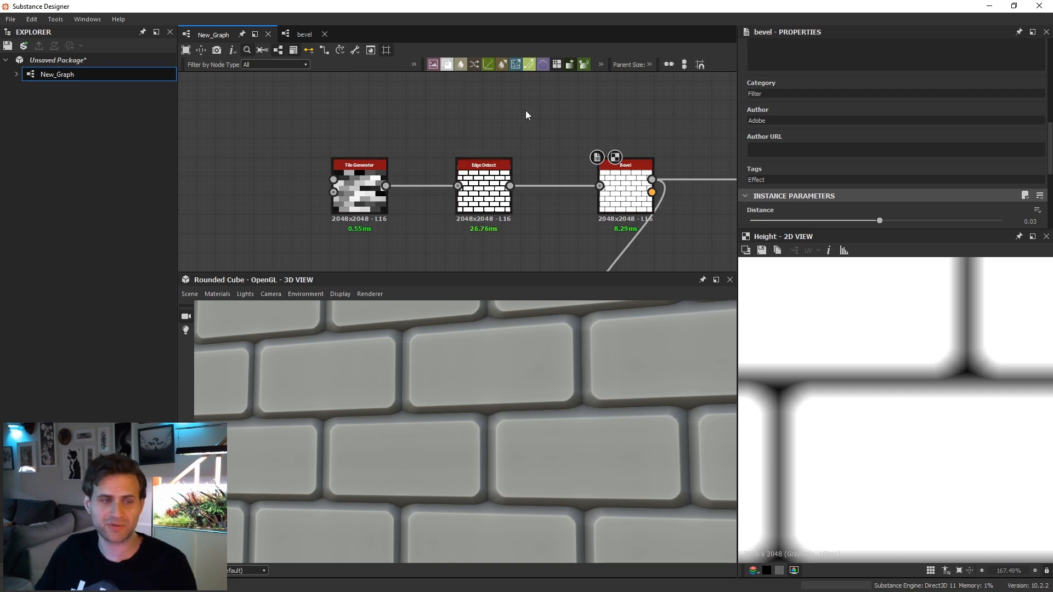
Try an edge width of 1.62 on the Edge Detect node and inspect the resulting bevel height.
scroll(530, 176, up, 3)
click(472, 188)
middle_drag(519, 167, 560, 125)
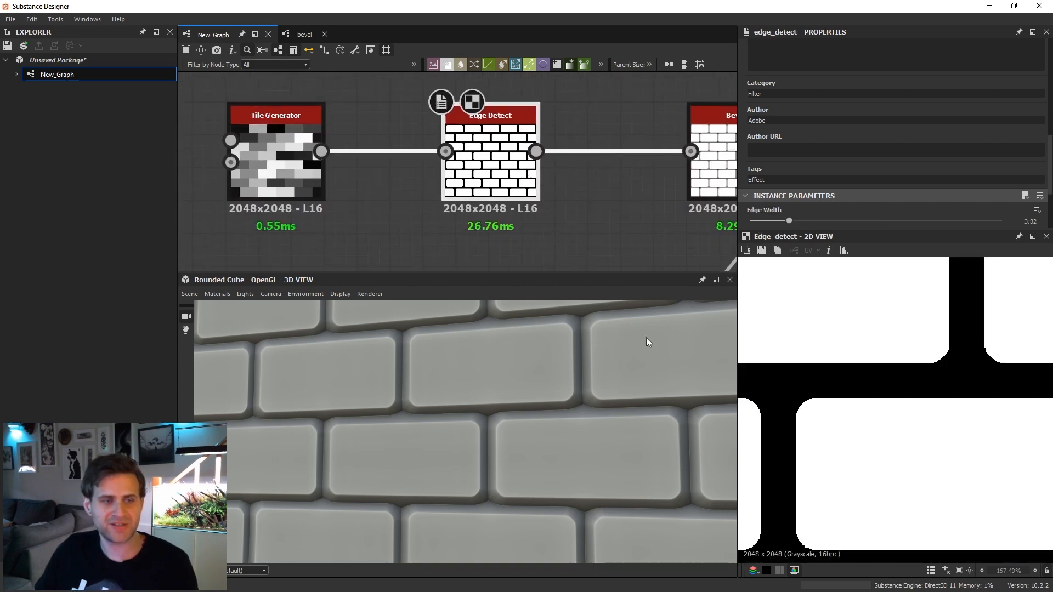
drag(788, 220, 761, 220)
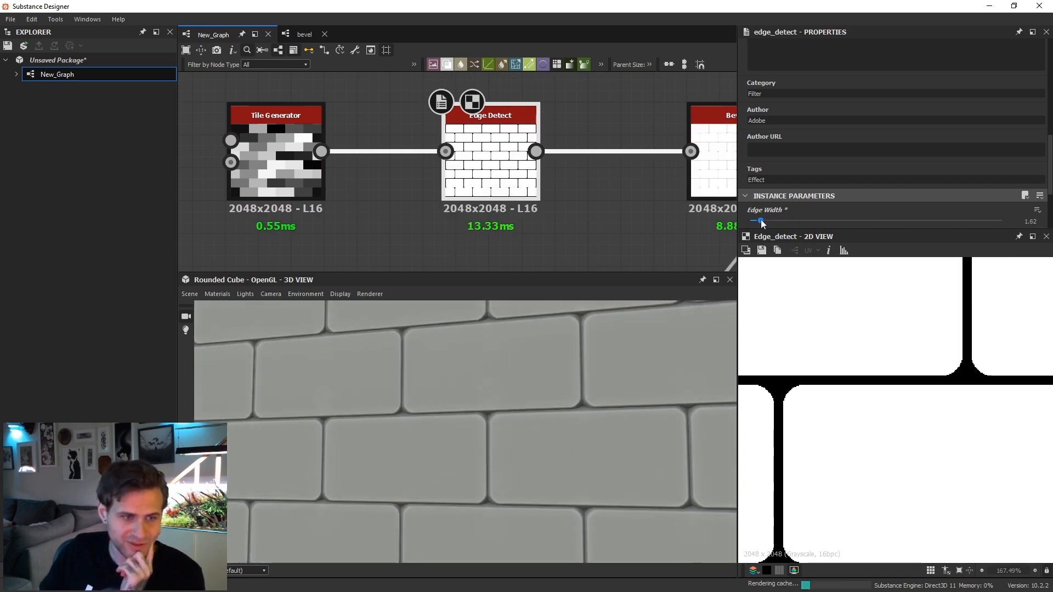
scroll(618, 387, up, 3)
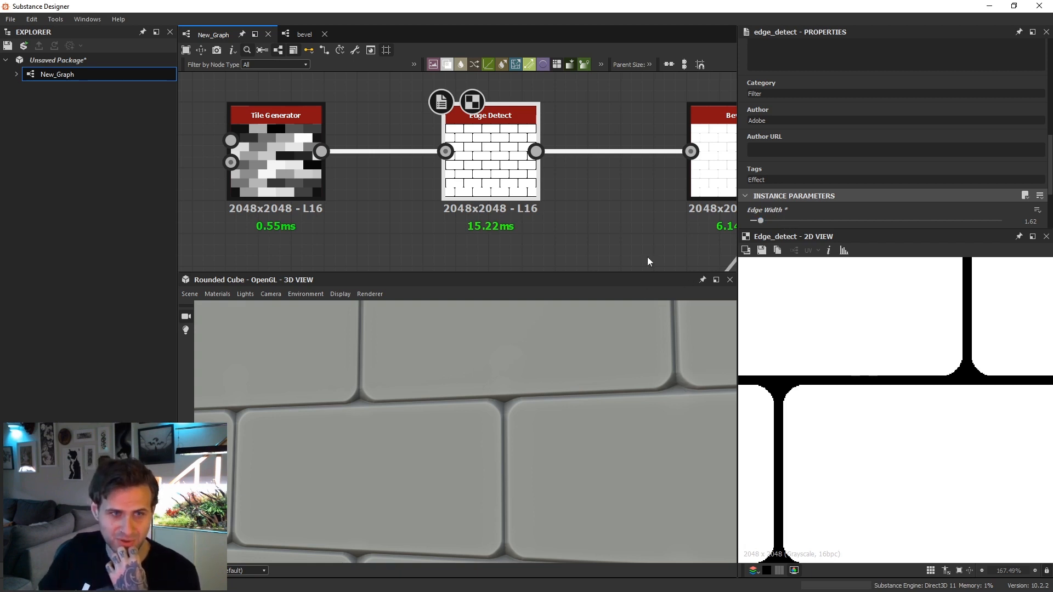
double_click(711, 159)
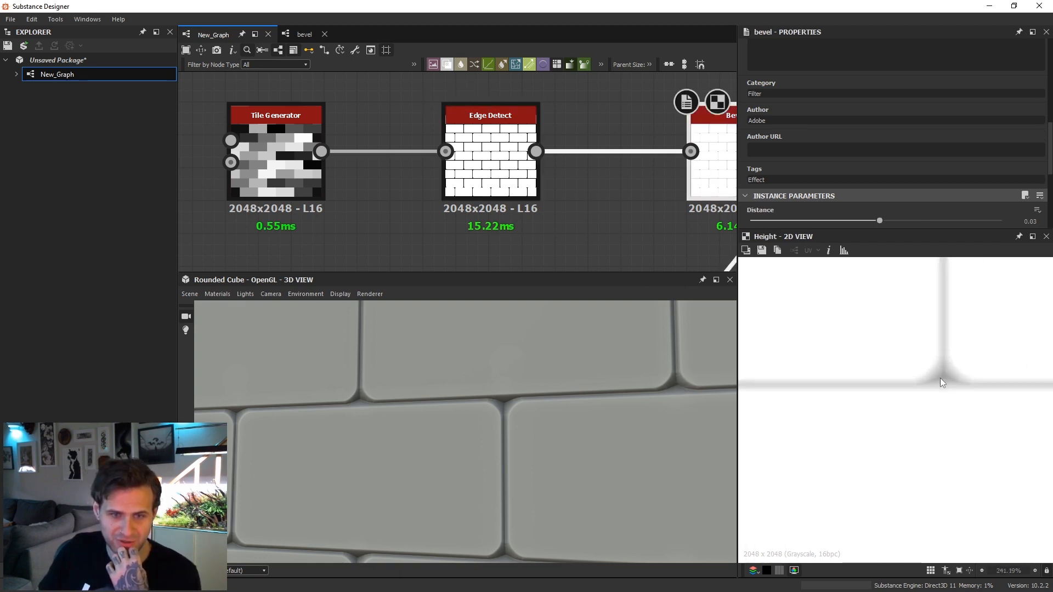
Set the Edge Detect's edge width to 3.1 while previewing the Bevel's height output.
click(490, 159)
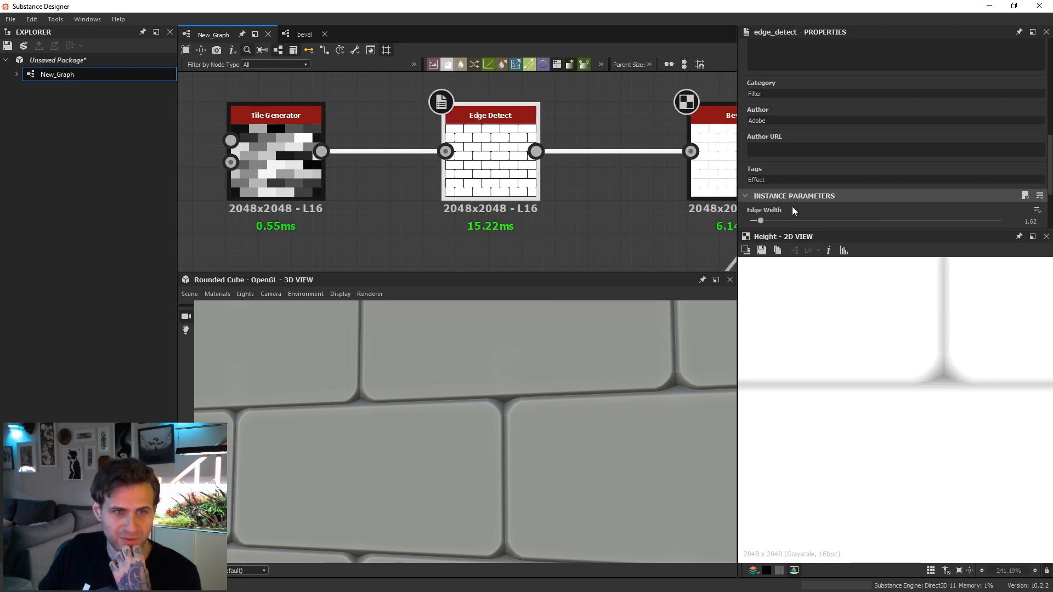
drag(762, 220, 778, 221)
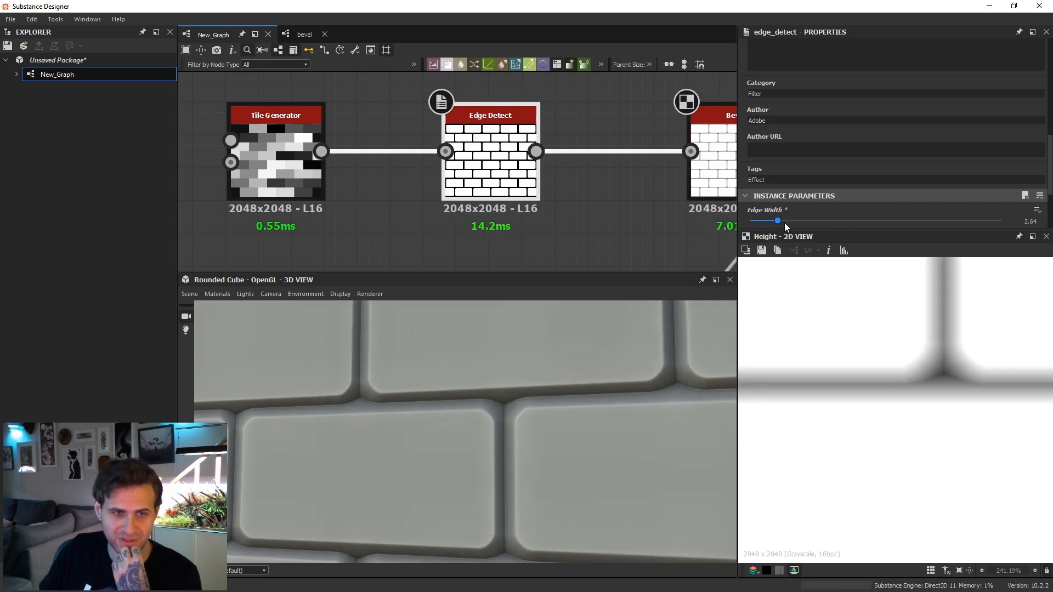
click(786, 222)
scroll(412, 207, down, 3)
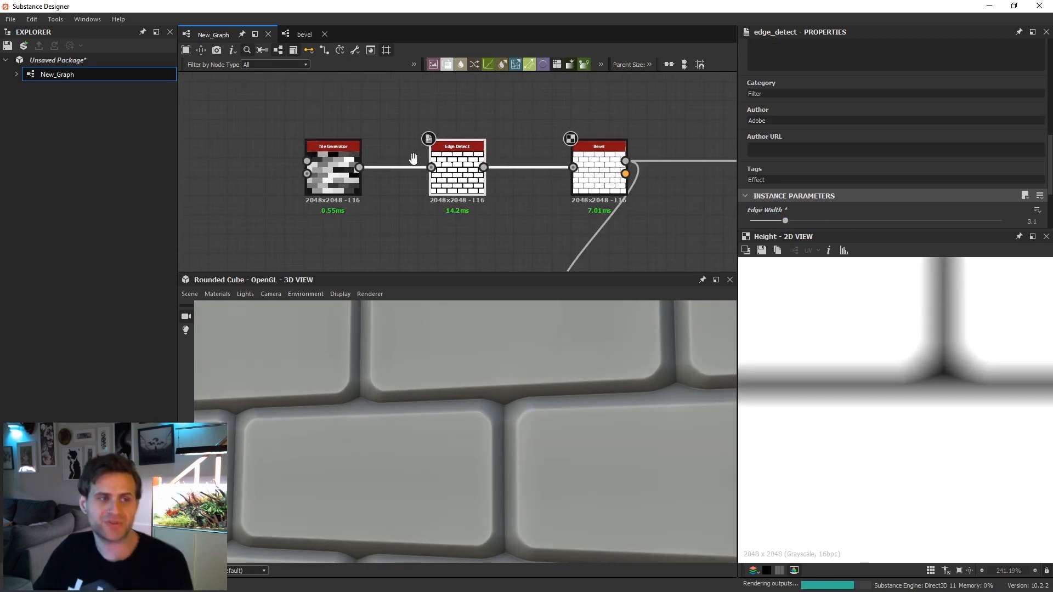
Duplicate the Bevel node, place the copy above the original, and set its distance to 1.
middle_drag(598, 188, 485, 187)
click(485, 186)
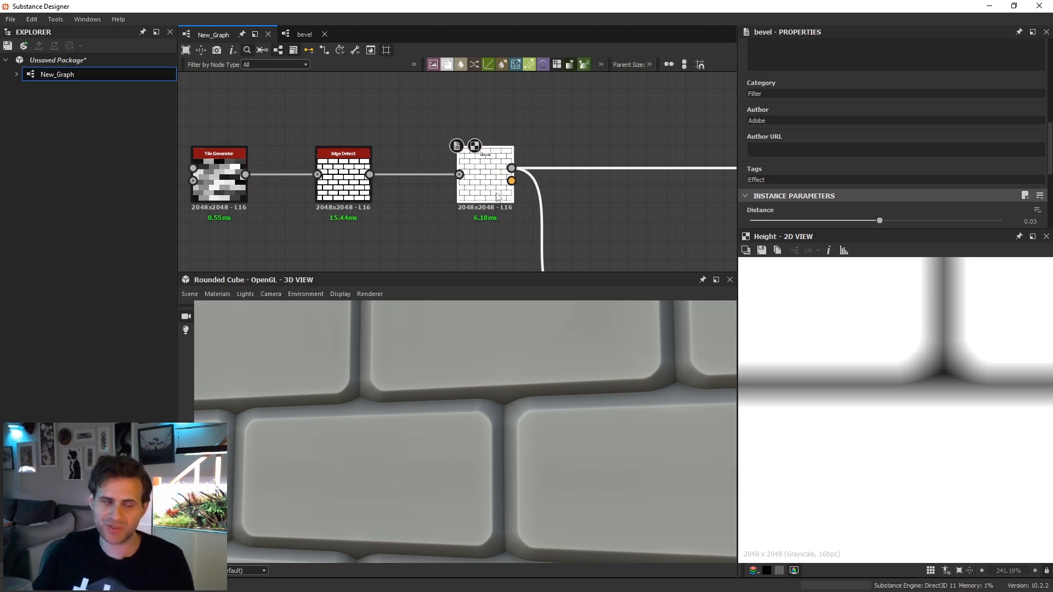
middle_drag(443, 137, 458, 179)
key(ctrl+d)
drag(457, 180, 491, 126)
drag(878, 220, 1001, 220)
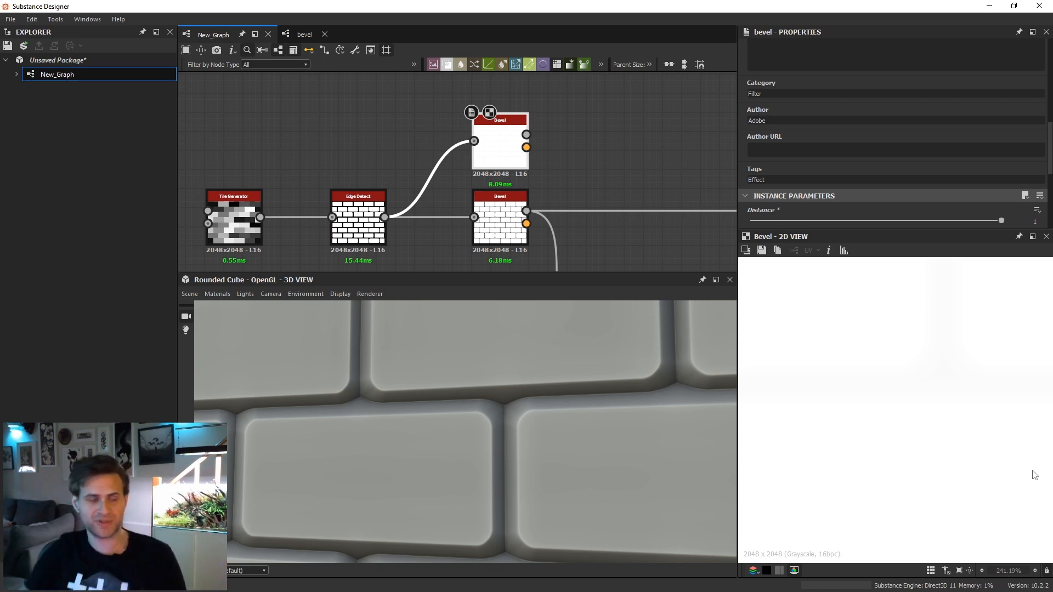
Add a Levels node and feed it with the duplicated Bevel's height output.
key(space)
scroll(607, 176, down, 5)
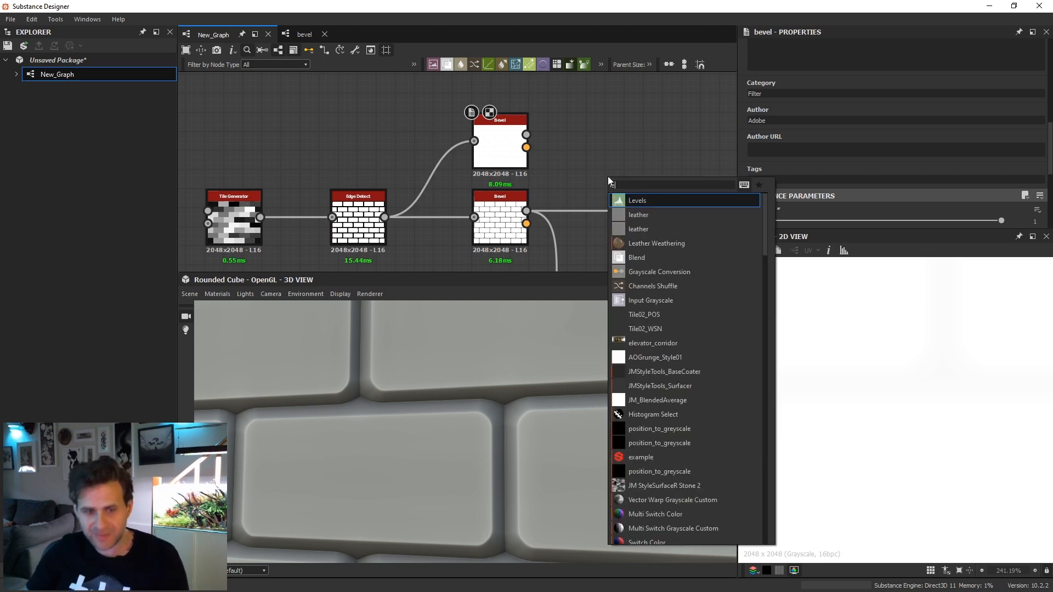
key(Escape)
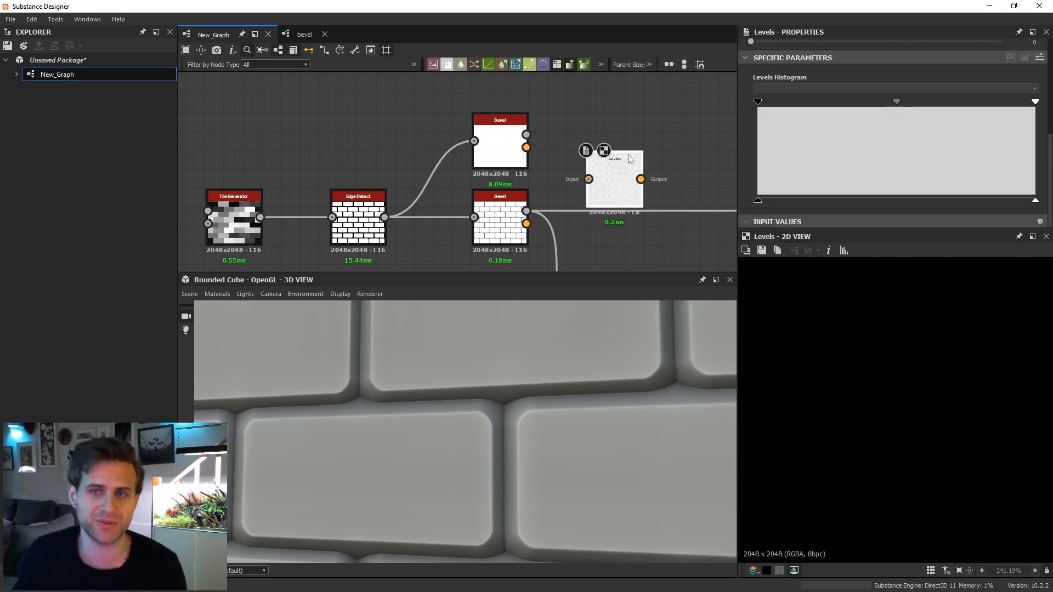
drag(526, 134, 612, 151)
scroll(969, 196, up, 1)
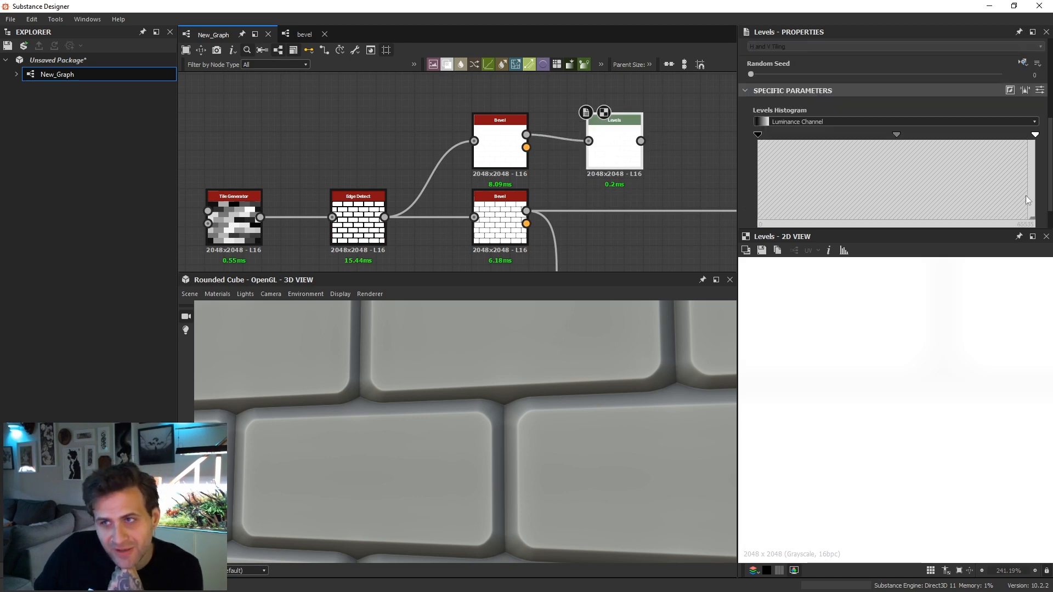
Try a Level In Low of 0.973724 on the Levels node, showing its parameters as sliders.
click(1039, 90)
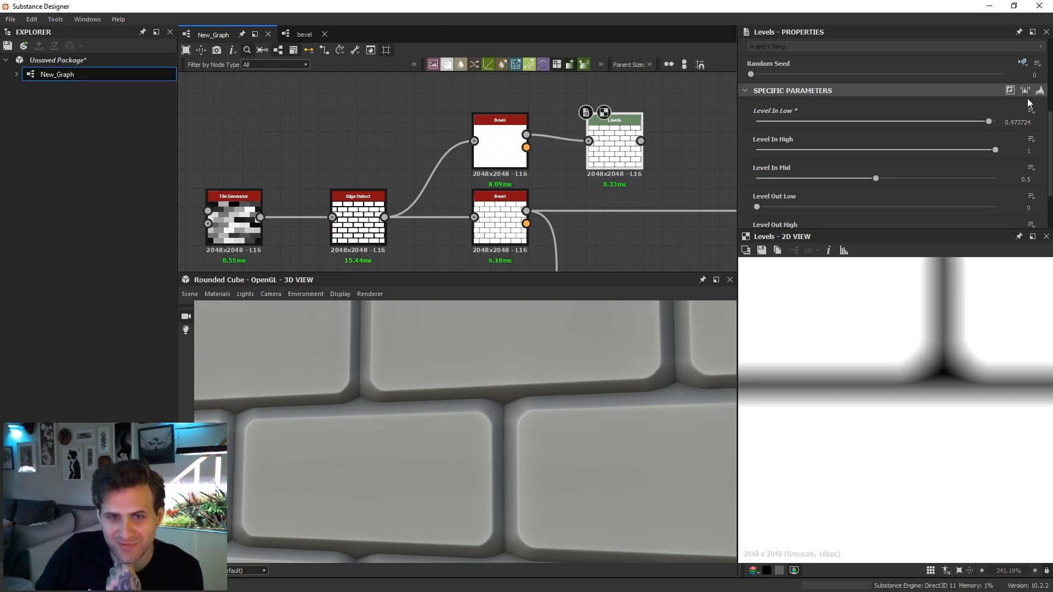
key(ctrl+z)
drag(627, 156, 625, 137)
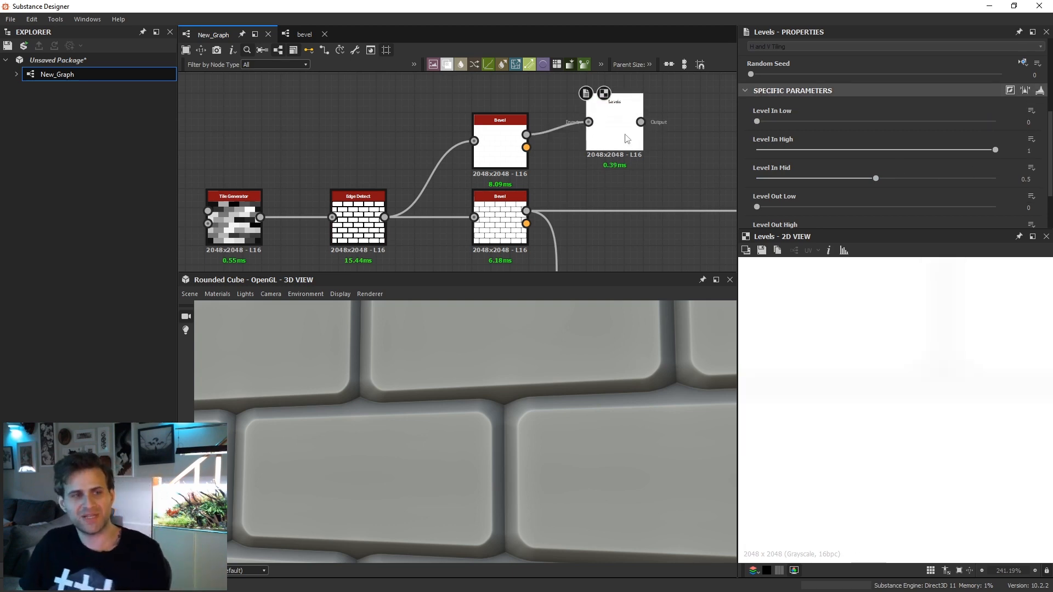
Delete the Levels node and add an Auto Levels node fed by the upper Bevel's height output.
key(Delete)
key(space)
text(auot)
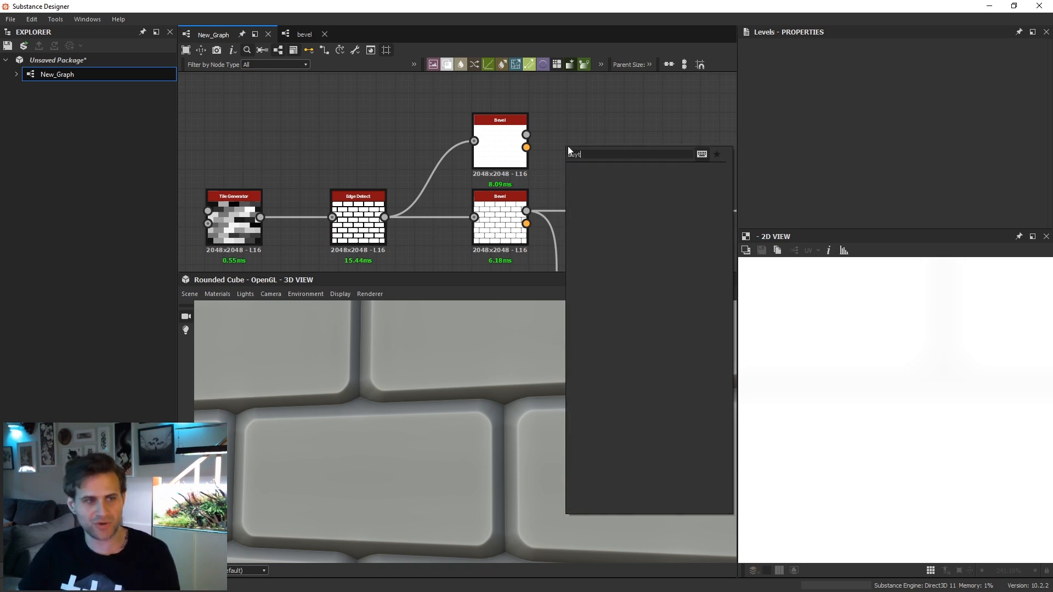
click(566, 109)
key(space)
text(auto)
key(Return)
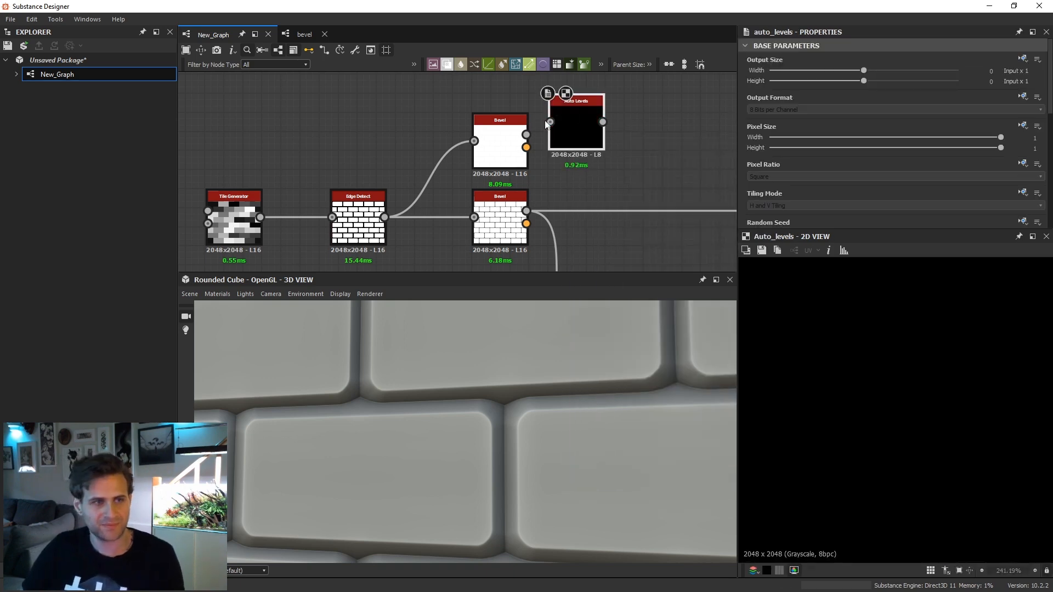
drag(527, 134, 581, 141)
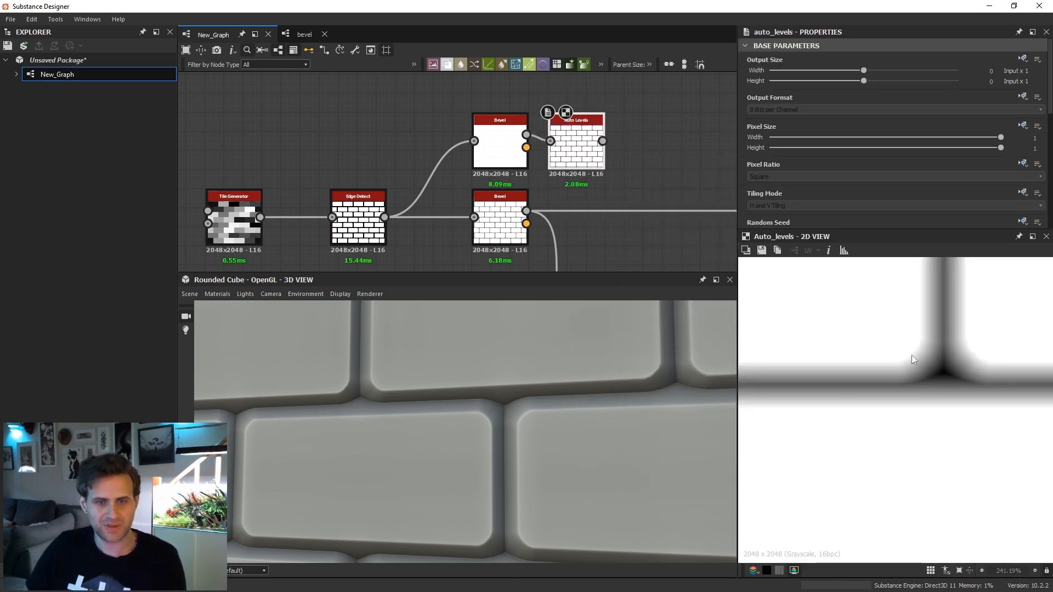
scroll(948, 369, up, 2)
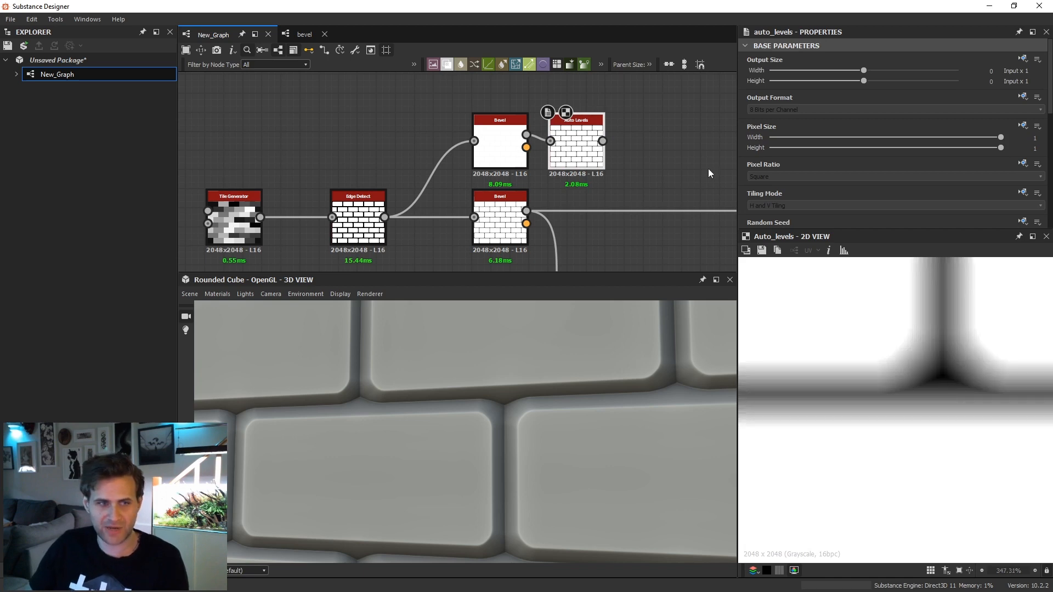
key(space)
text(levels)
key(Return)
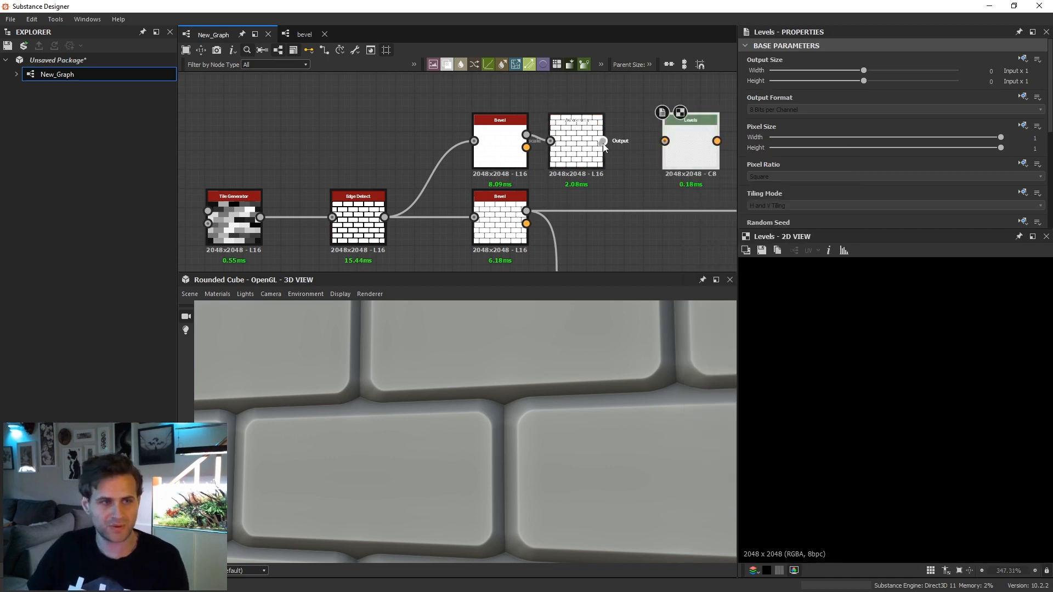
drag(603, 141, 664, 141)
scroll(649, 141, up, 1)
scroll(932, 183, down, 5)
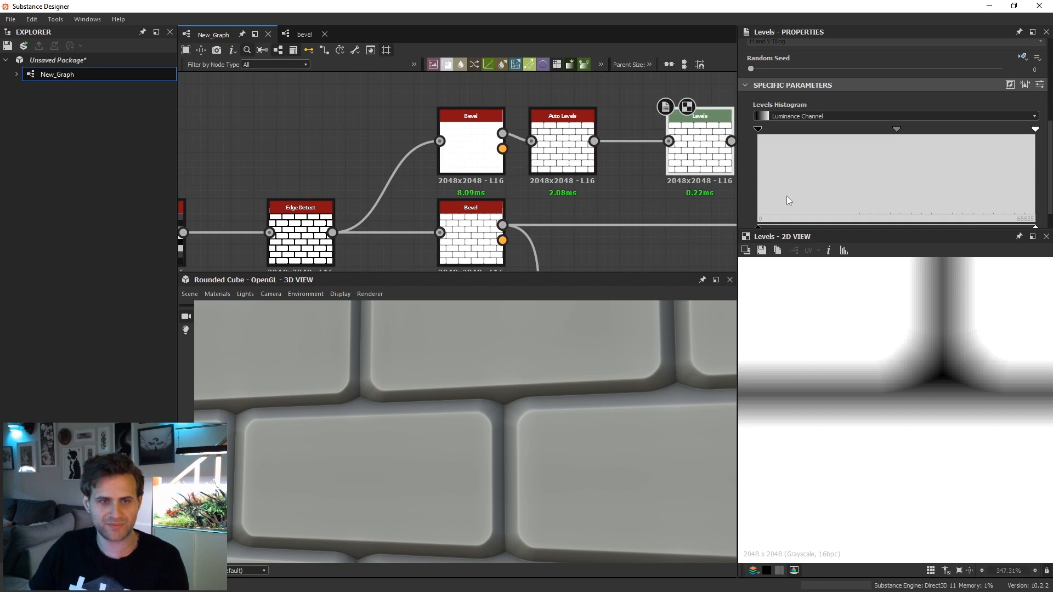
click(1040, 85)
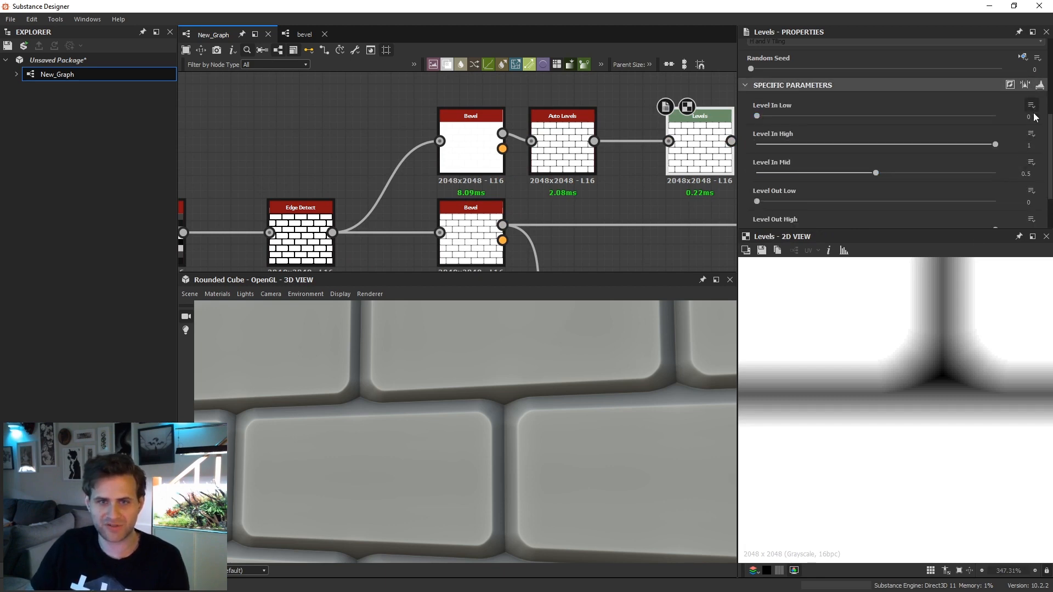
scroll(620, 108, down, 2)
key(Delete)
Replace the original Bevel with the full-distance Bevel and Auto Levels pair, transferring its height output connections to Auto Levels.
drag(580, 134, 597, 135)
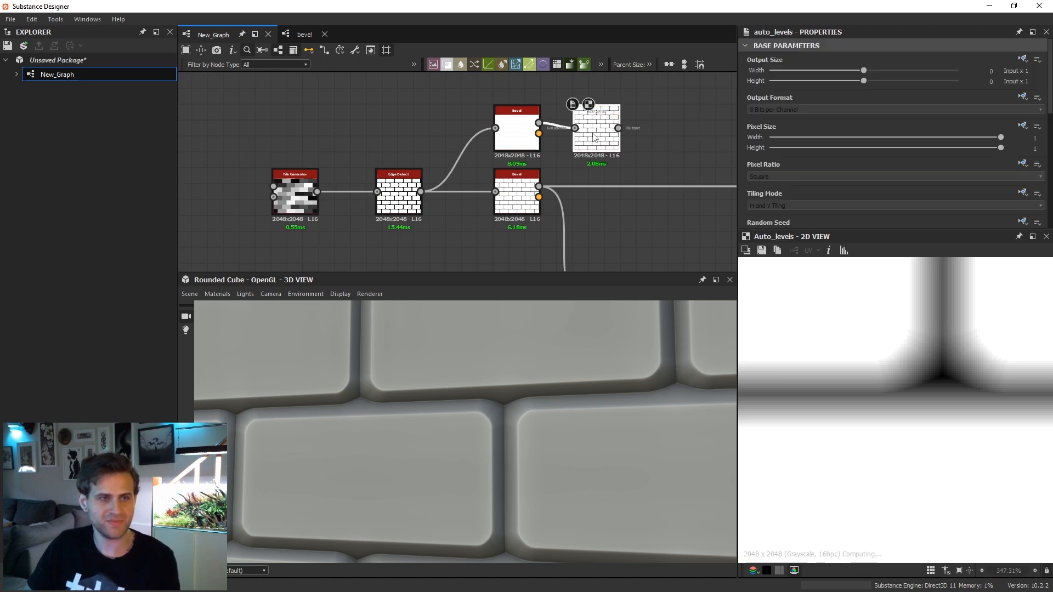
shift+drag(540, 186, 618, 129)
click(517, 186)
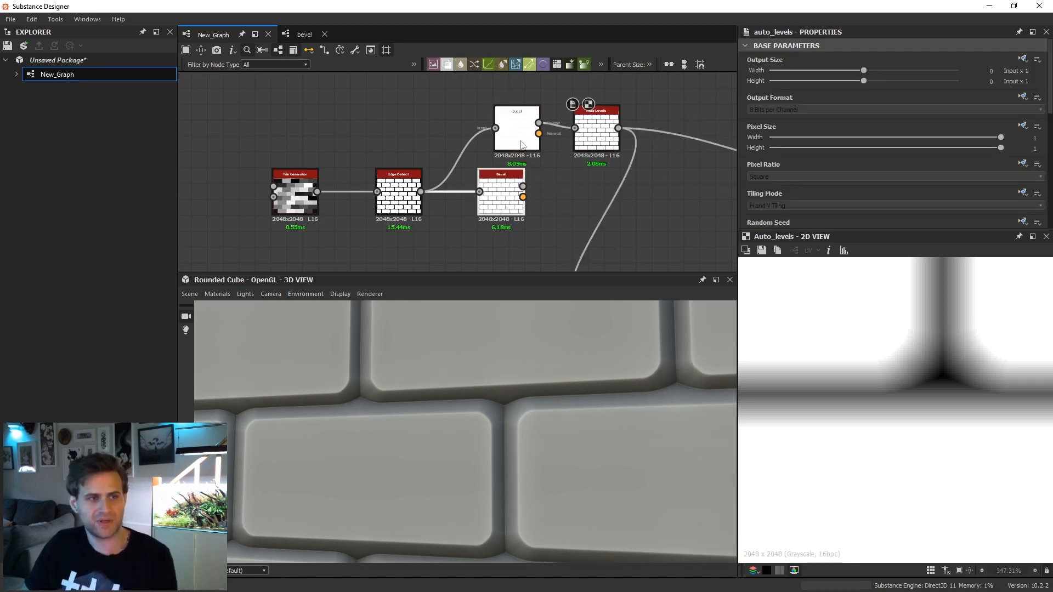
key(Delete)
drag(498, 96, 562, 192)
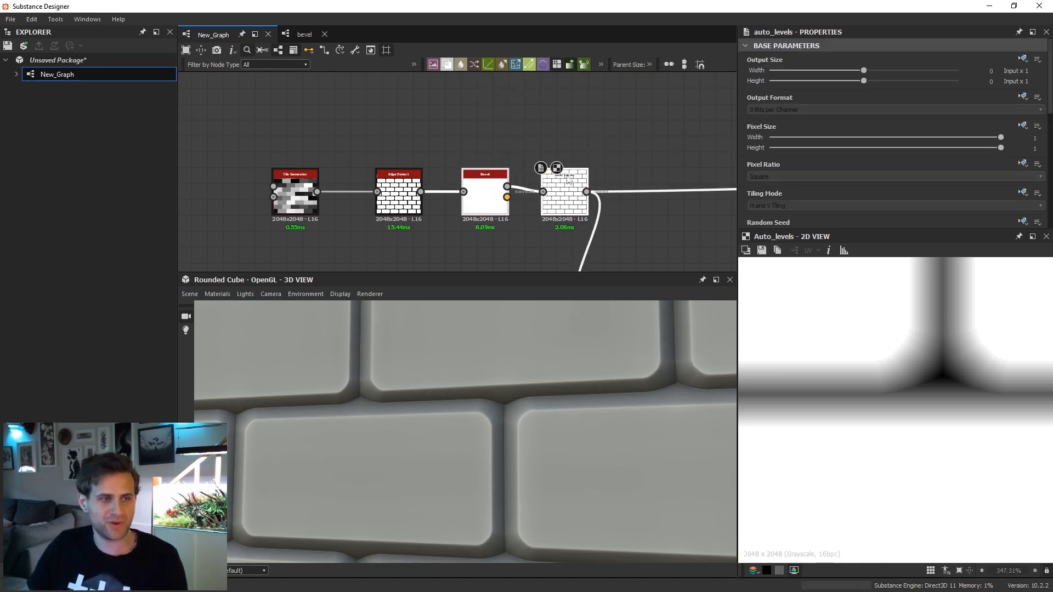
Set the Edge Detect's edge width to 1.52 and preview the Auto Levels output.
scroll(566, 185, up, 2)
click(483, 192)
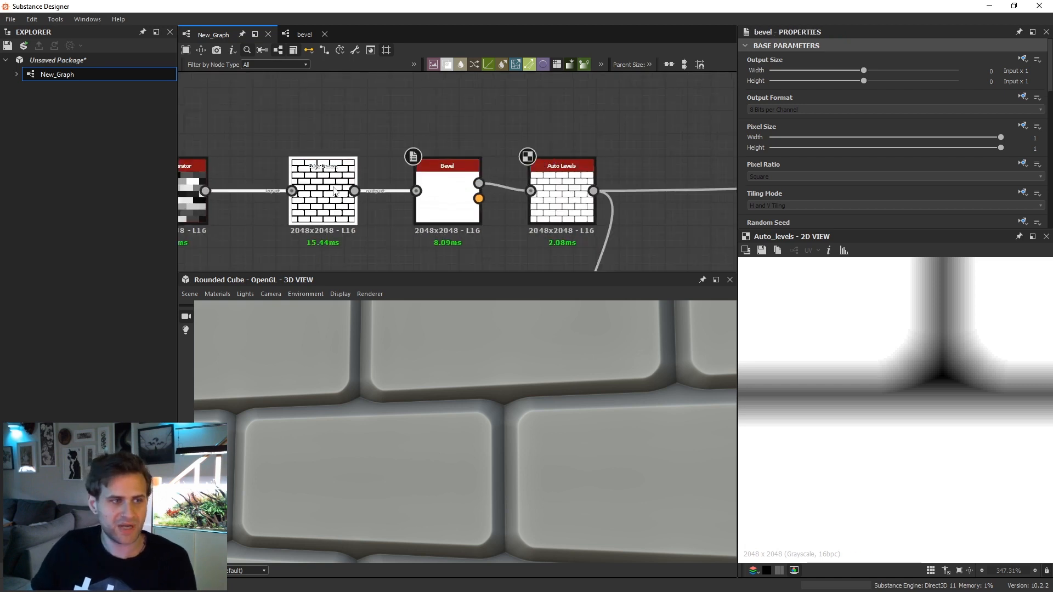
double_click(335, 191)
scroll(834, 176, down, 5)
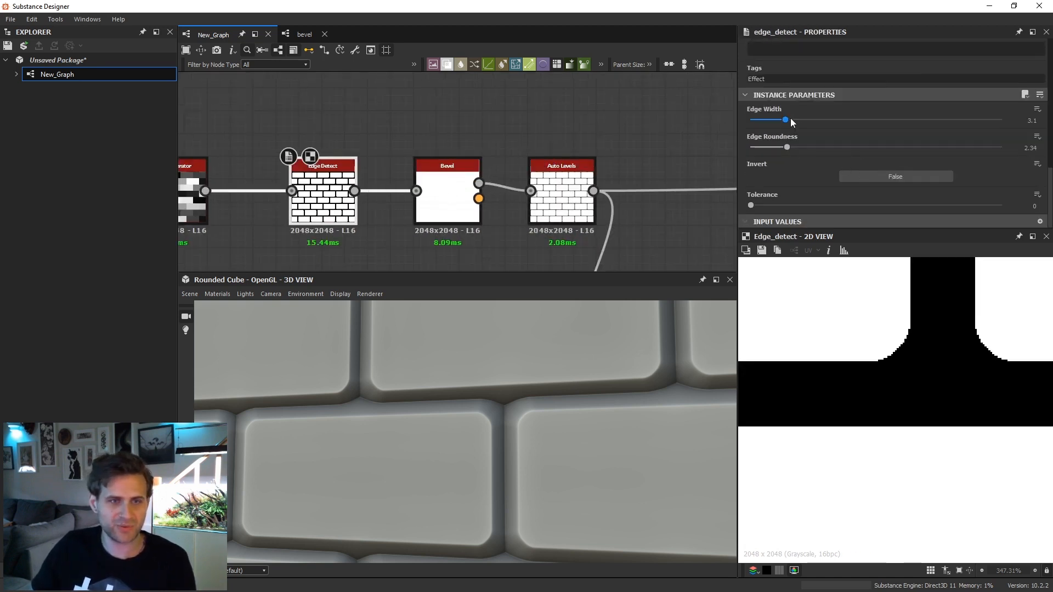
drag(790, 119, 758, 123)
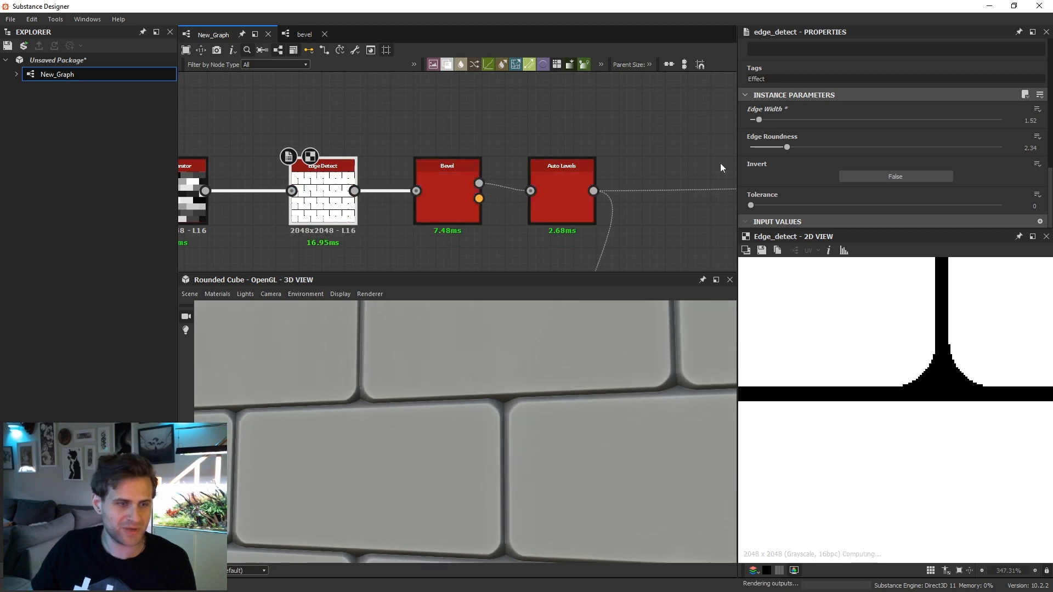
double_click(571, 203)
scroll(943, 384, up, 2)
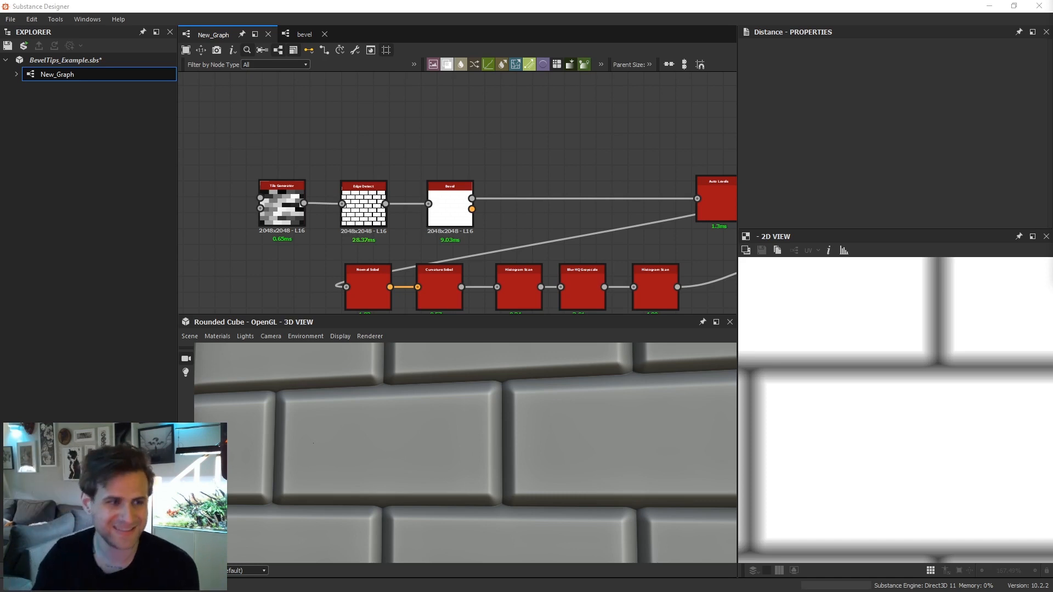
Add a Distance node above the Bevel and feed its mask input from the Edge Detect.
double_click(449, 213)
scroll(897, 176, down, 10)
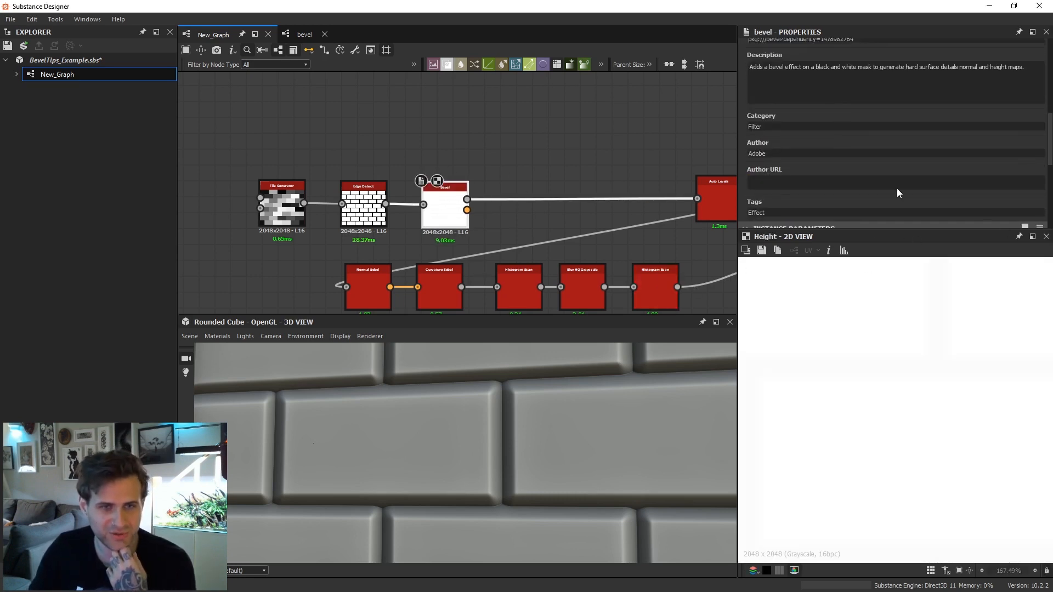
click(457, 120)
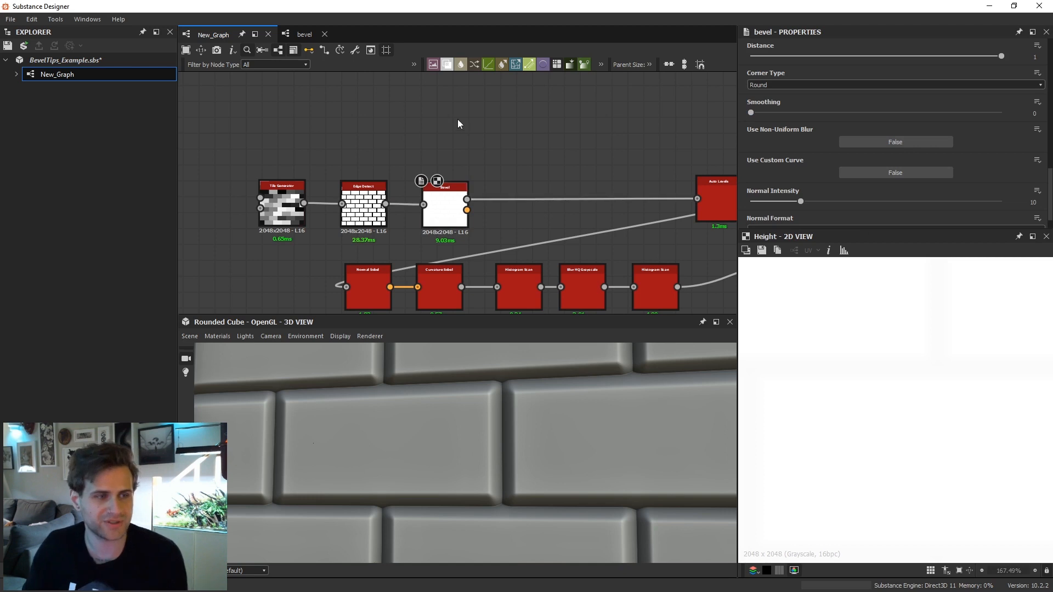
key(space)
text(dist)
key(Return)
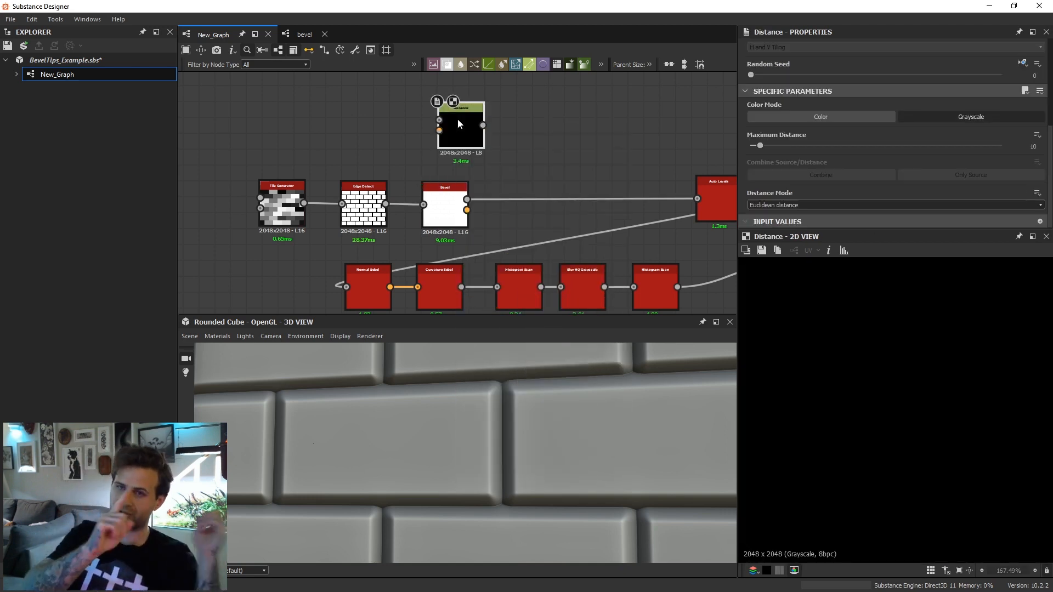
scroll(390, 204, up, 1)
drag(389, 204, 442, 117)
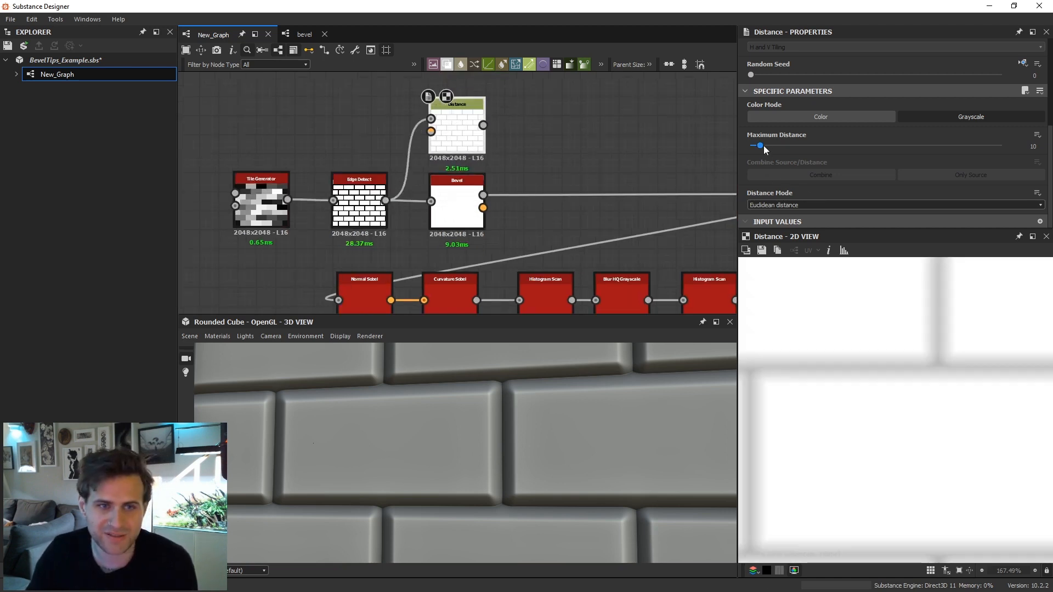
Set the Distance node's maximum distance to 256 and connect its output to Auto Levels in place of the Bevel.
drag(763, 146, 1005, 151)
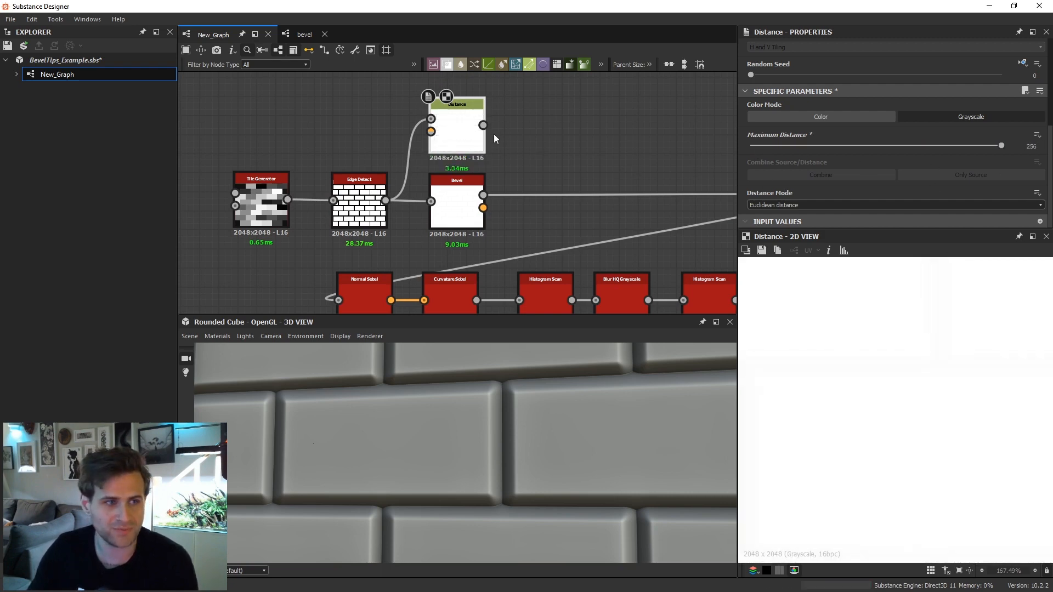
drag(483, 125, 631, 175)
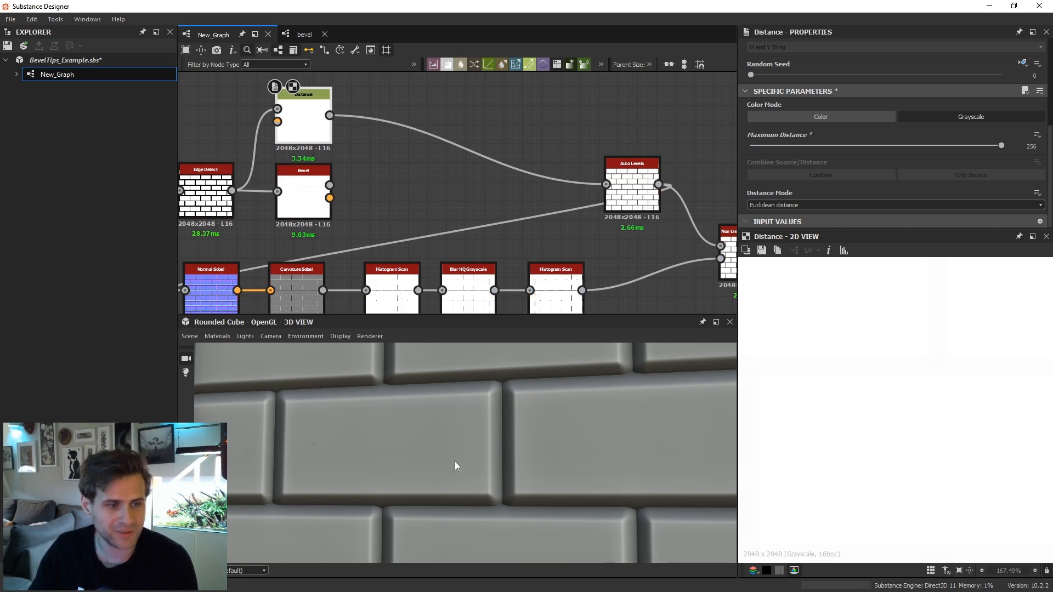
Compare the Bevel's distance, corner type and smoothing parameters with the parameters of the Distance node.
click(303, 189)
scroll(833, 110, down, 5)
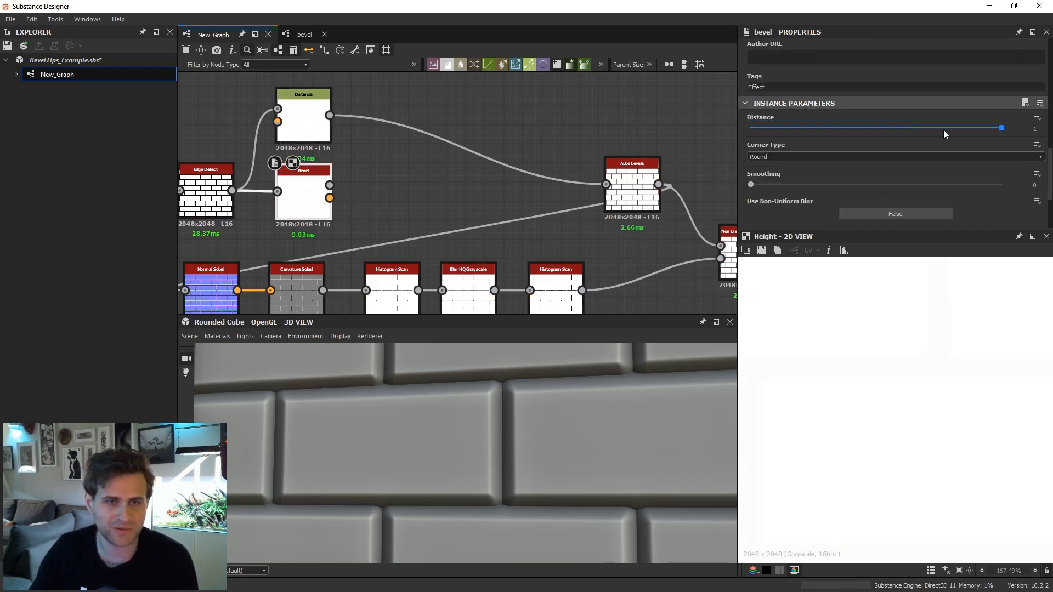
scroll(954, 129, down, 1)
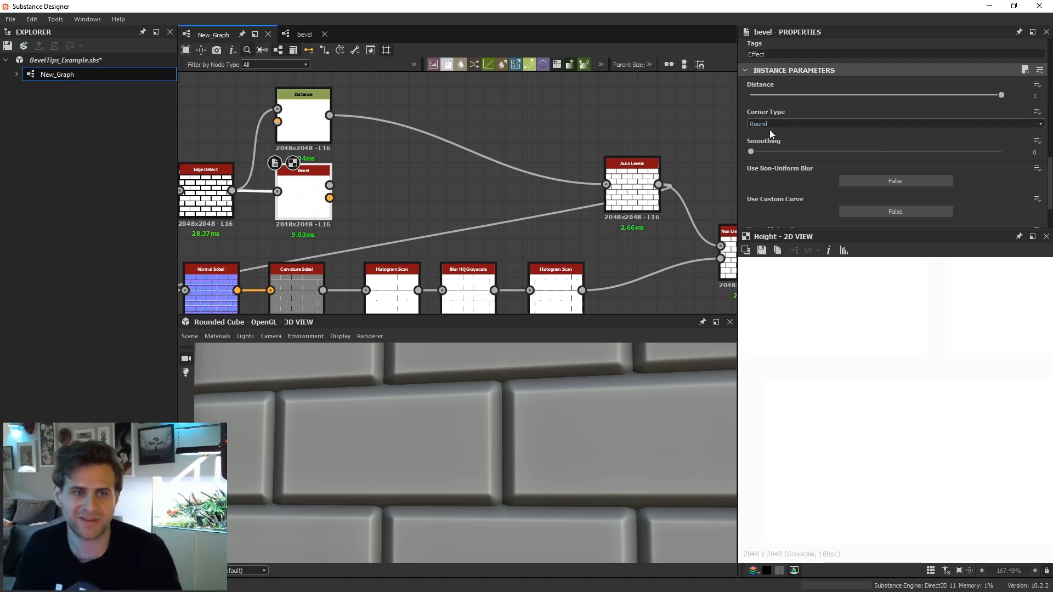
middle_drag(438, 137, 483, 151)
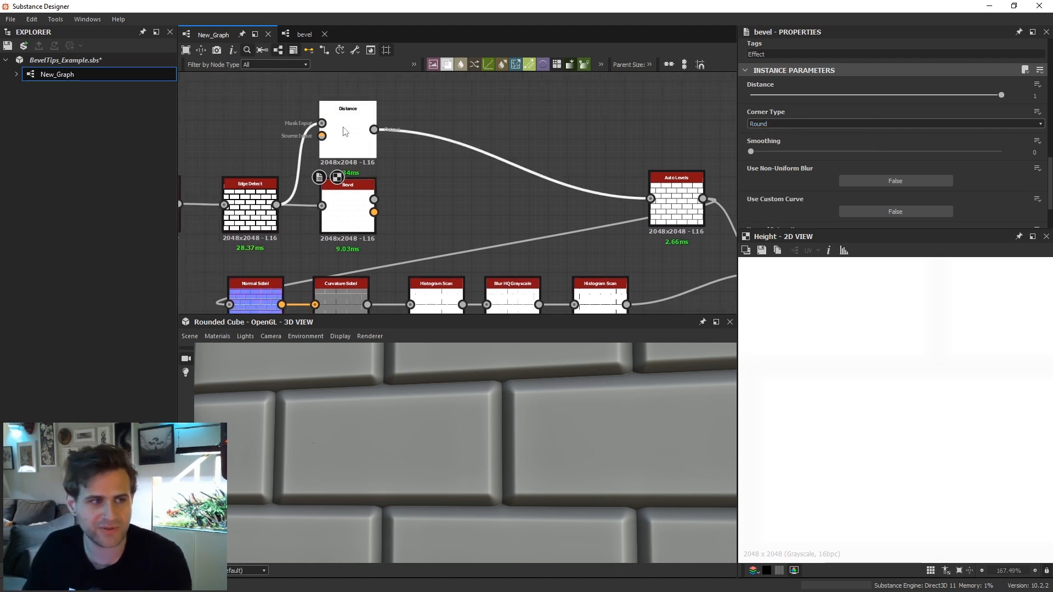
click(348, 132)
middle_drag(308, 129, 336, 137)
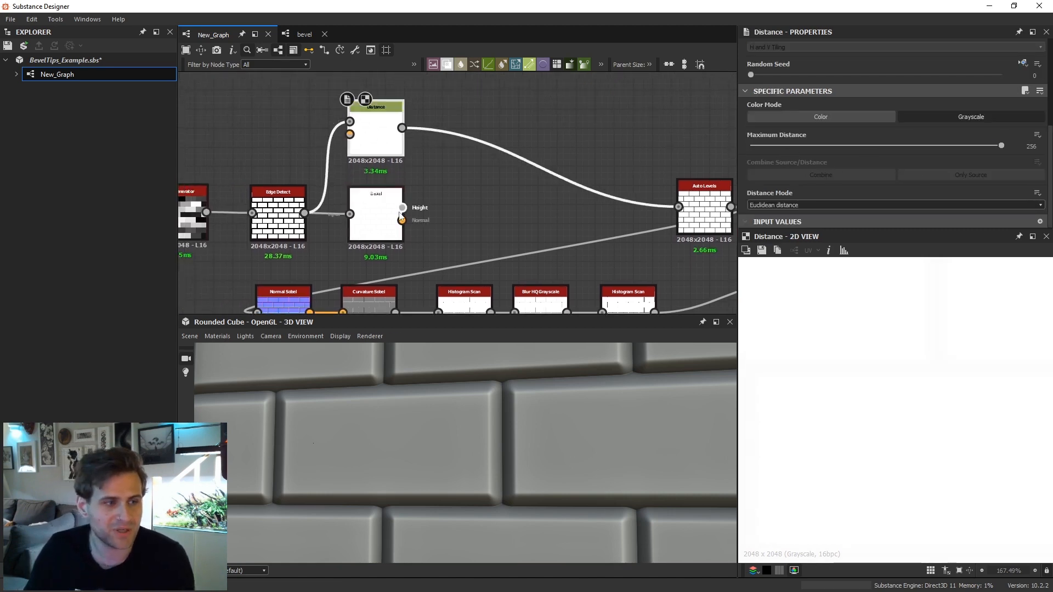
Toggle the node timings display off and on, and compare the computation times of the Distance, Bevel and Edge Detect nodes.
scroll(388, 232, up, 2)
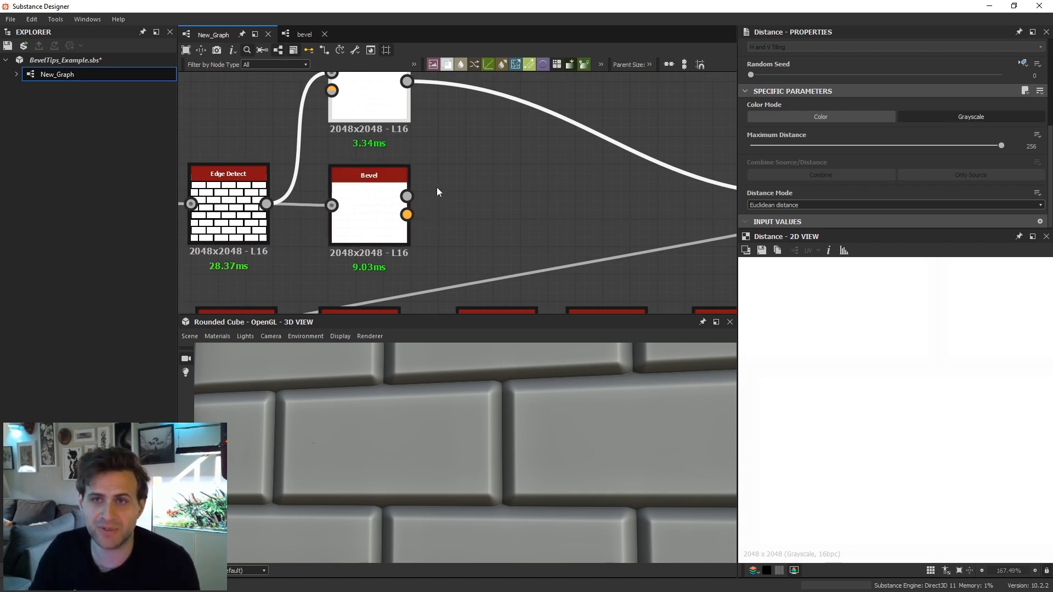
middle_drag(394, 165, 421, 201)
scroll(439, 192, up, 1)
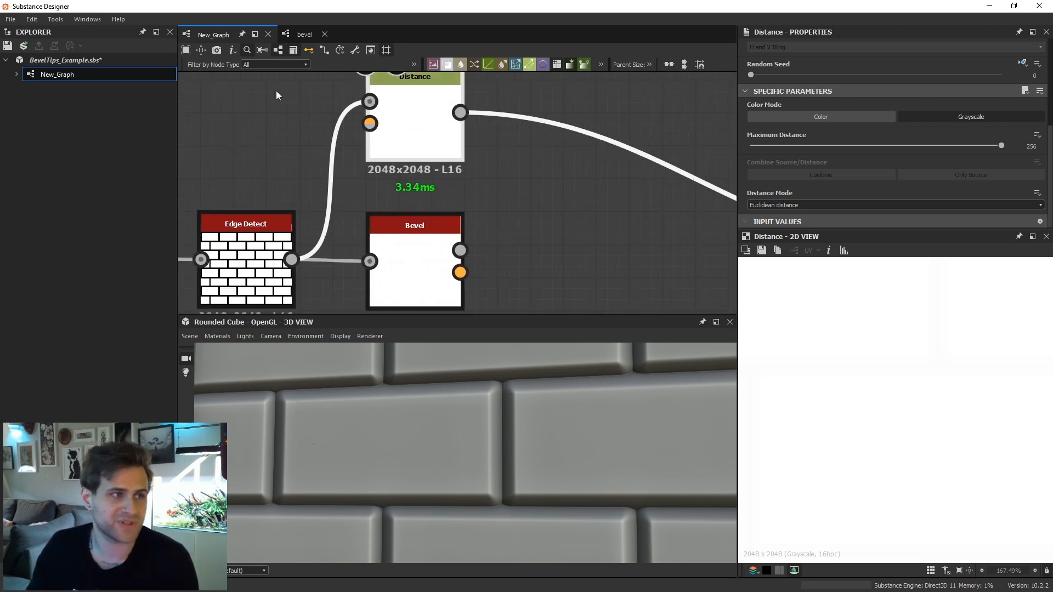
click(233, 51)
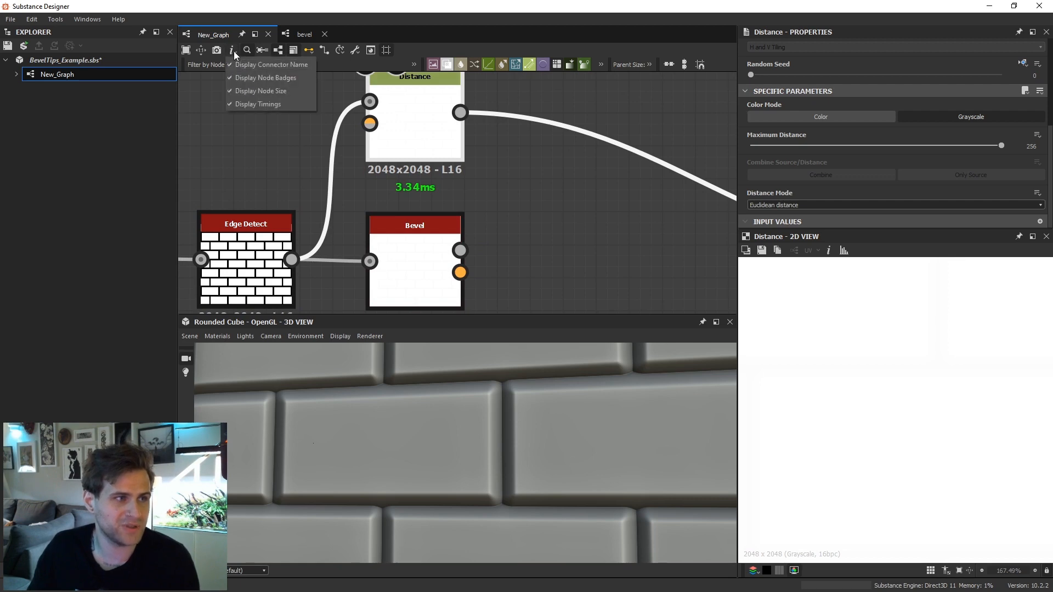
click(248, 103)
scroll(405, 215, down, 3)
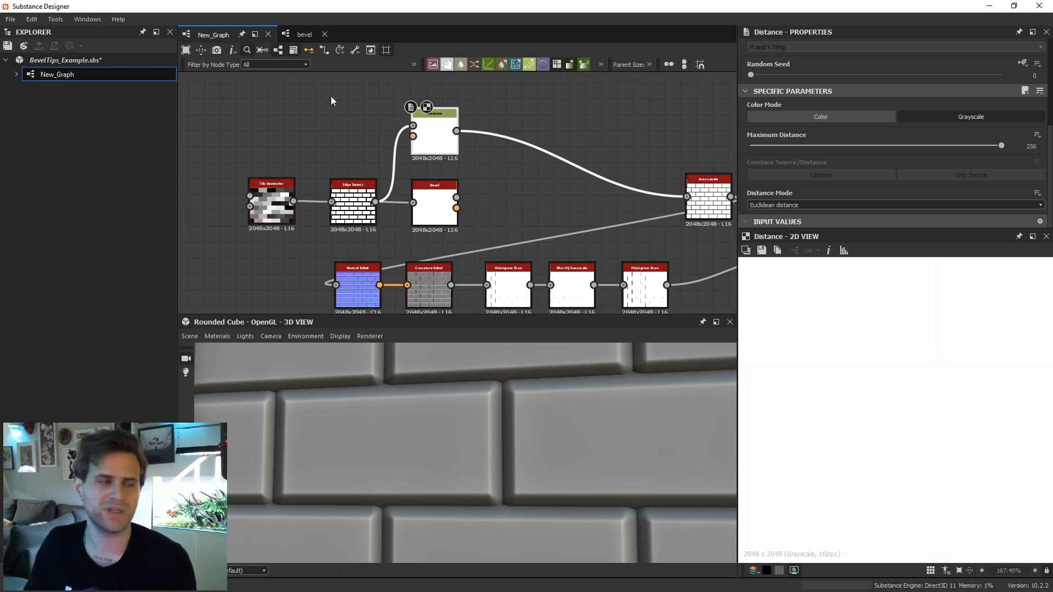
click(246, 51)
click(255, 104)
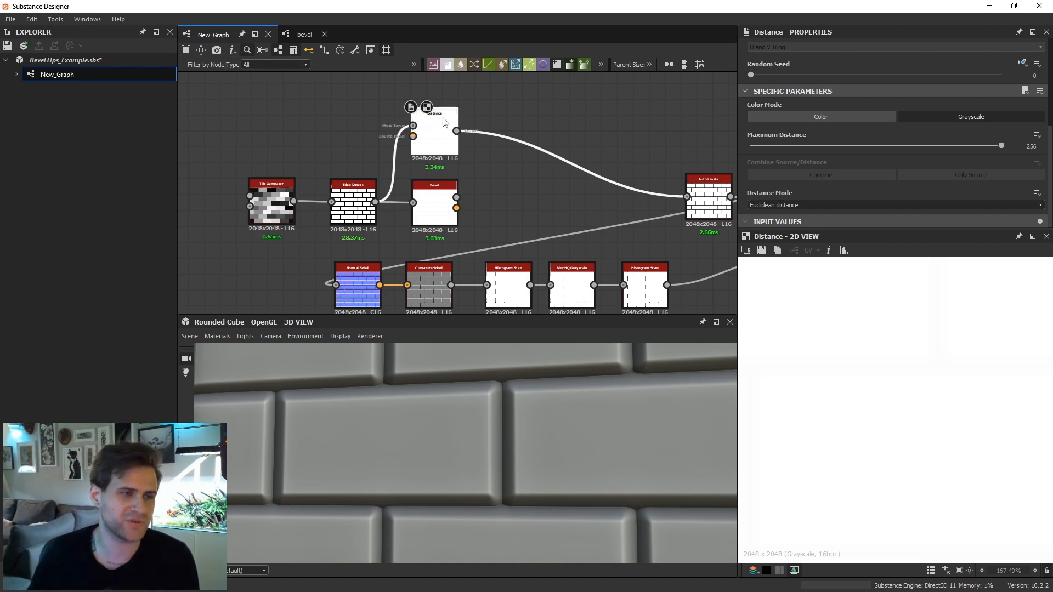
scroll(449, 169, up, 2)
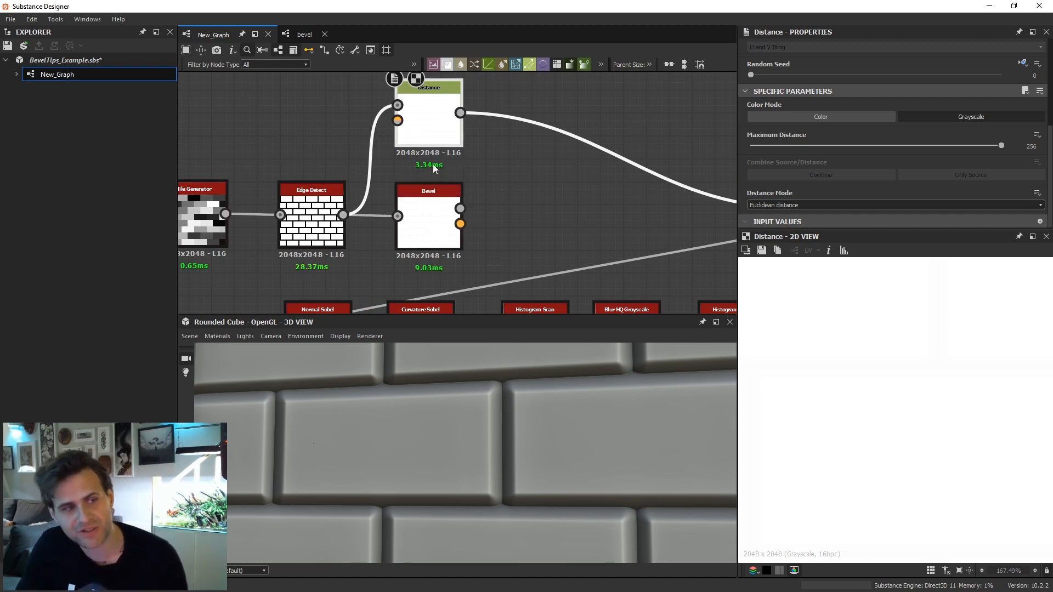
scroll(466, 139, down, 2)
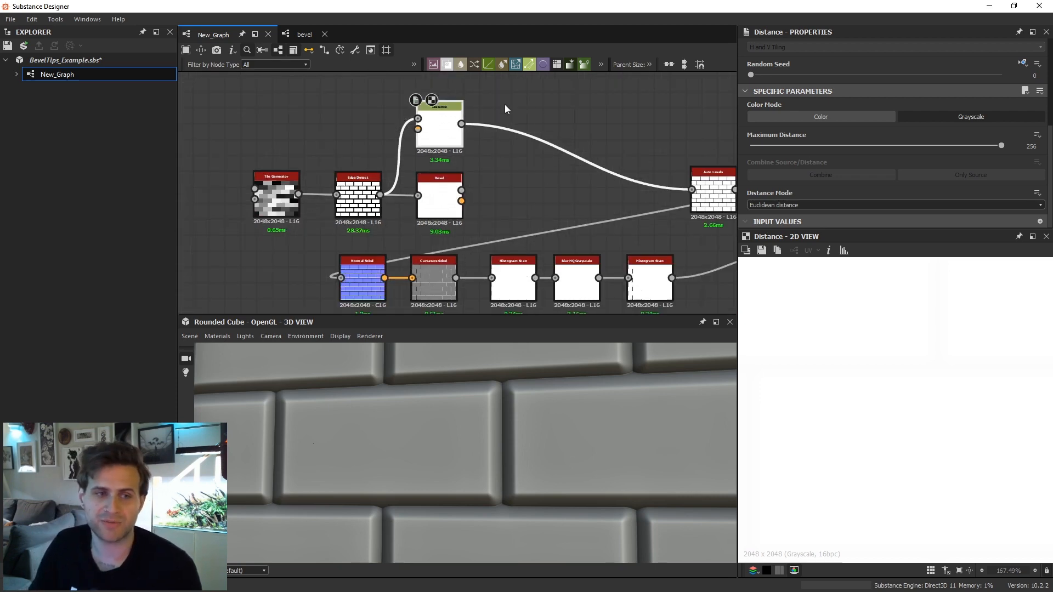
middle_drag(533, 134, 552, 143)
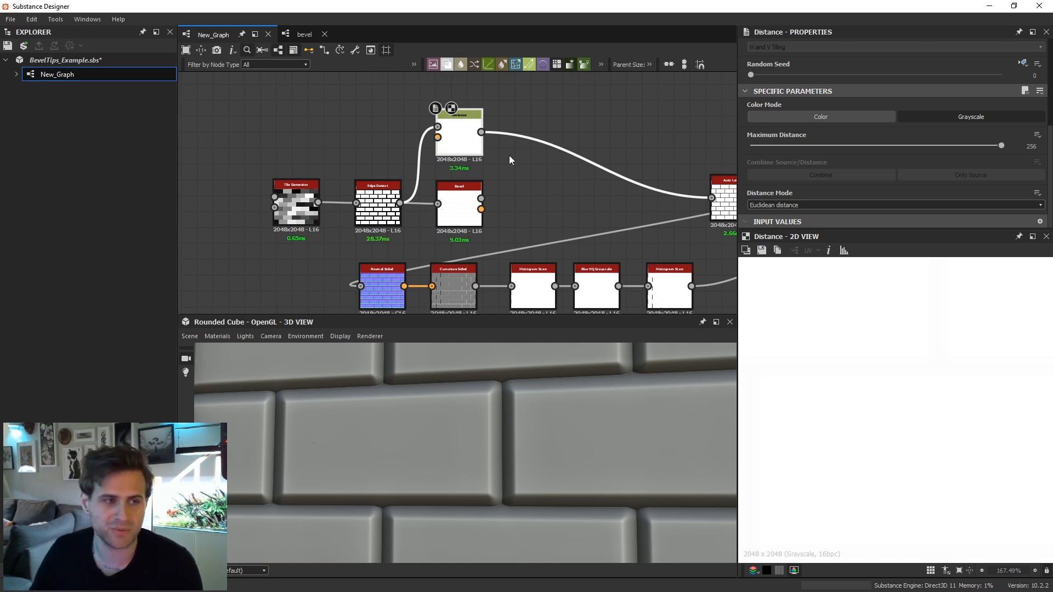
middle_drag(553, 187, 568, 192)
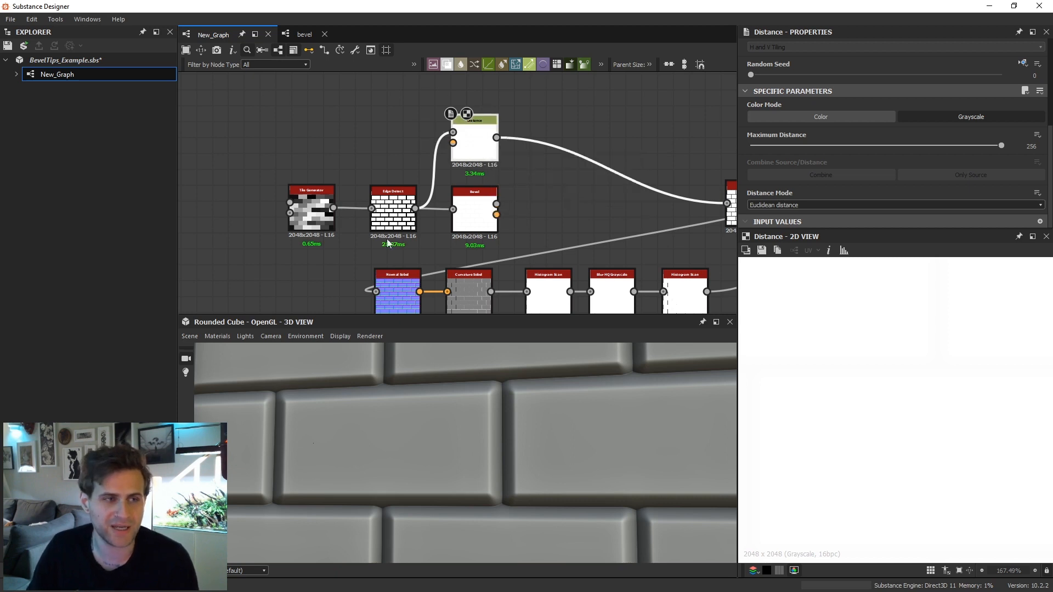
scroll(475, 175, up, 3)
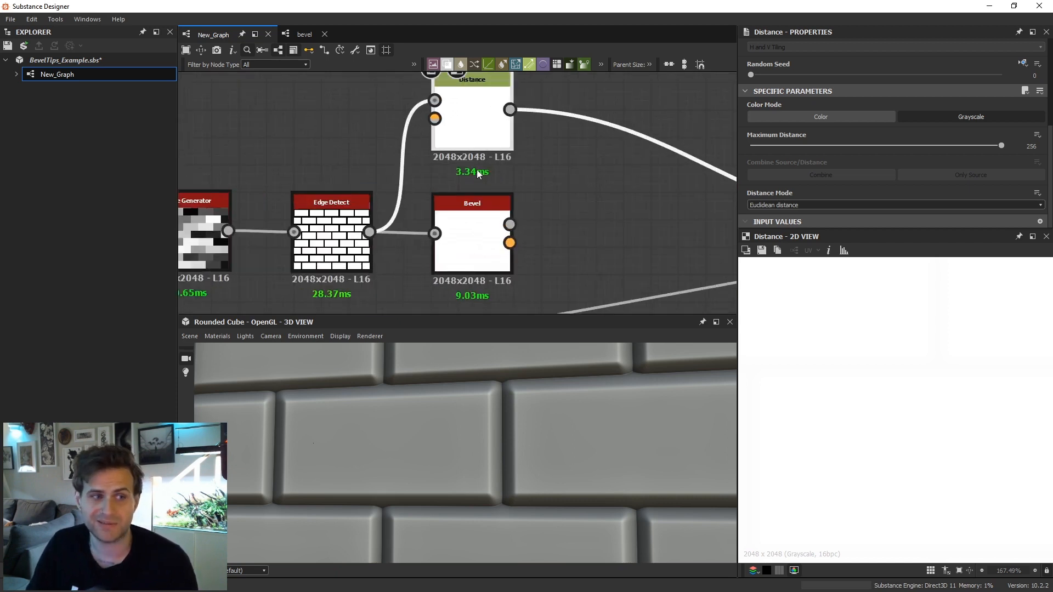